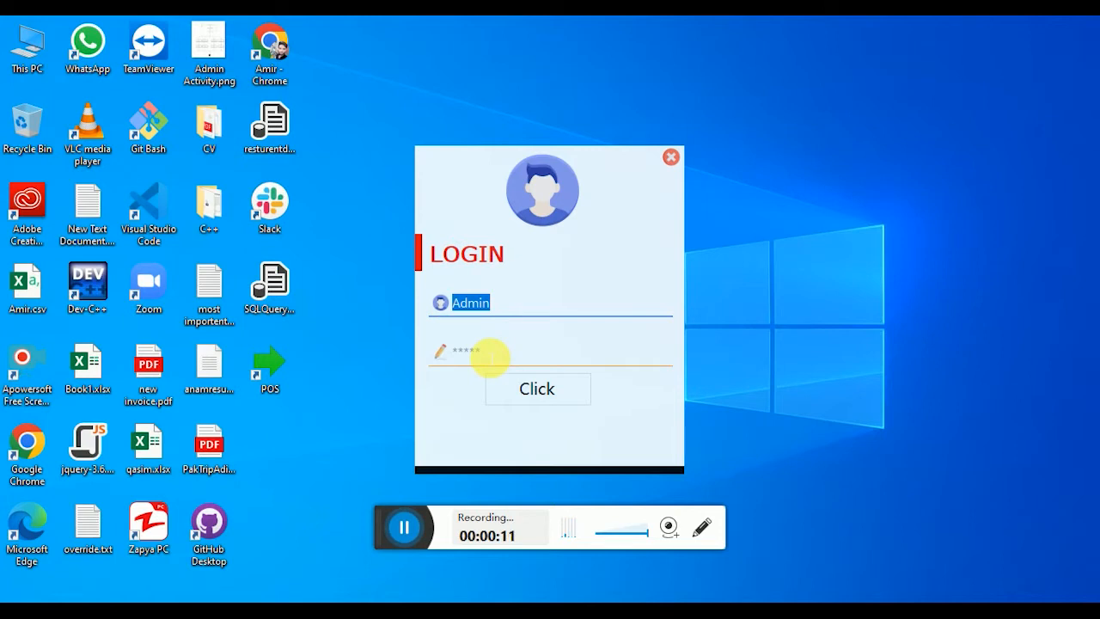
# Step: Log in as Admin and load the Dashboard with its daily profit figures and charts
pyautogui.click(550, 402)
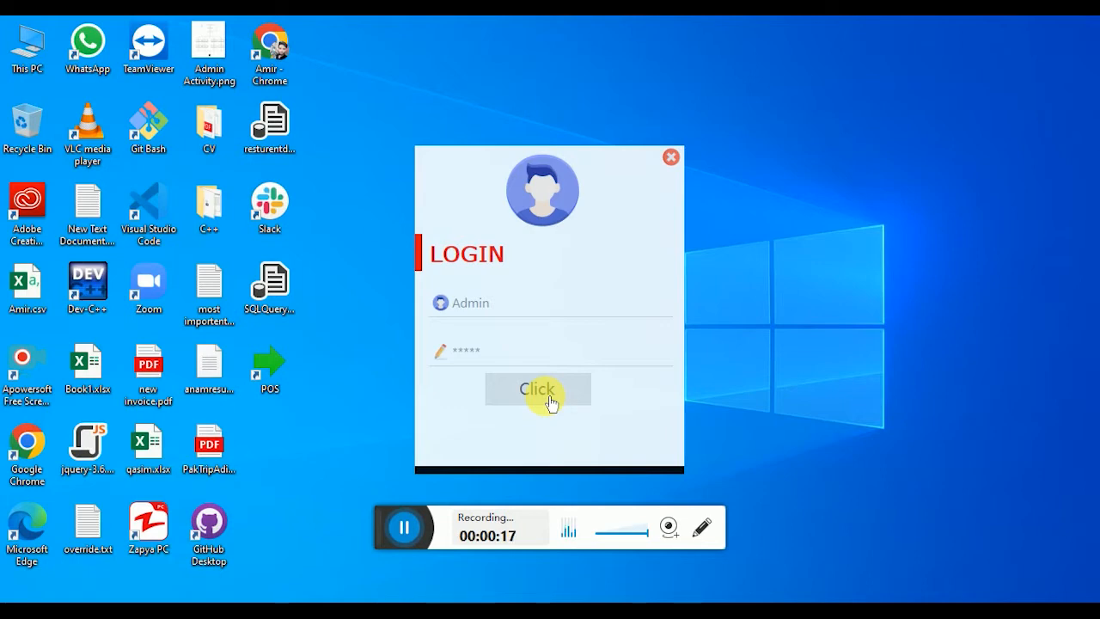
pyautogui.click(551, 402)
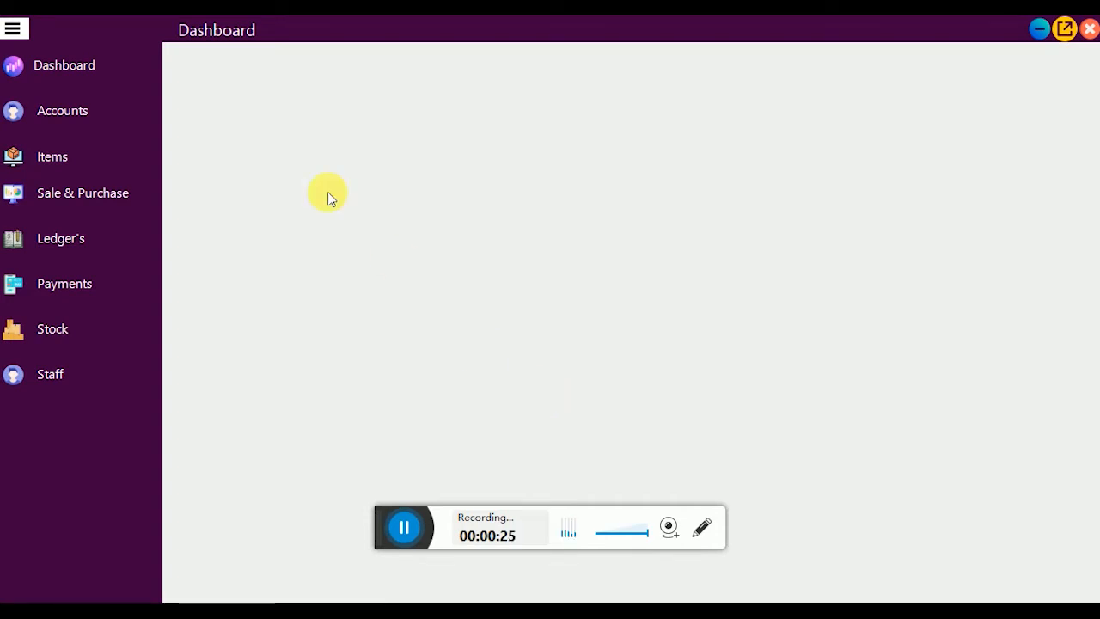
pyautogui.click(89, 81)
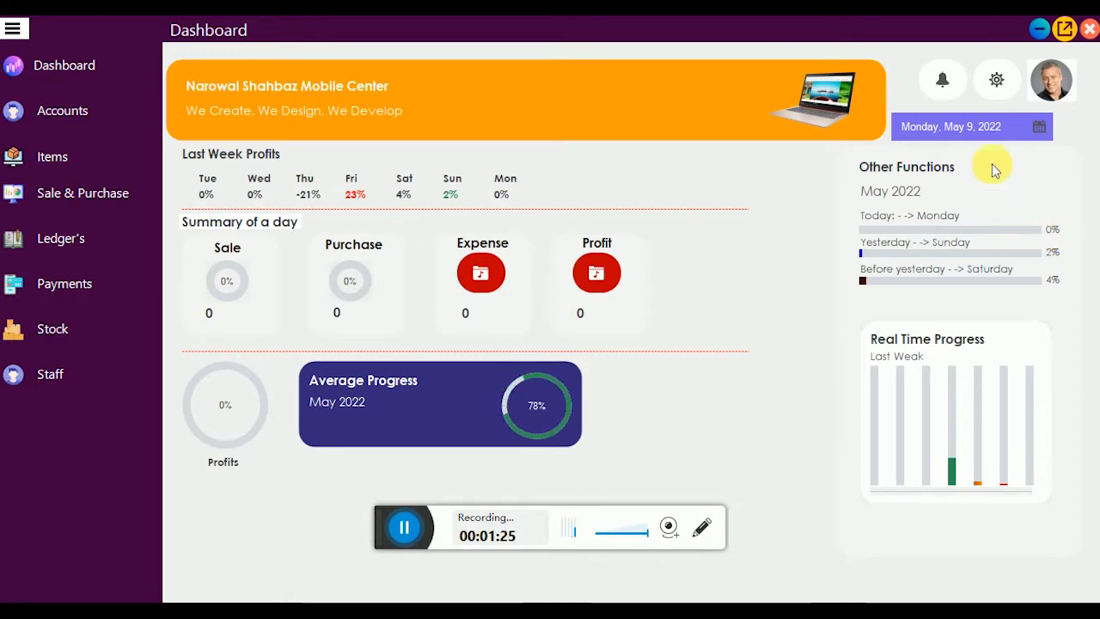
pyautogui.click(1041, 131)
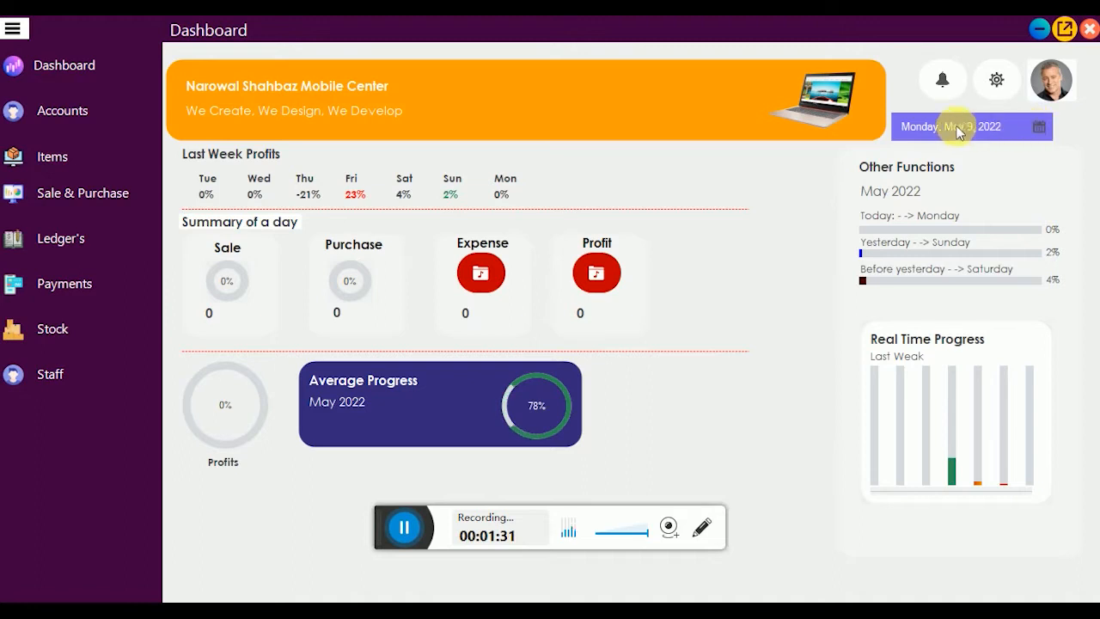
pyautogui.click(1041, 128)
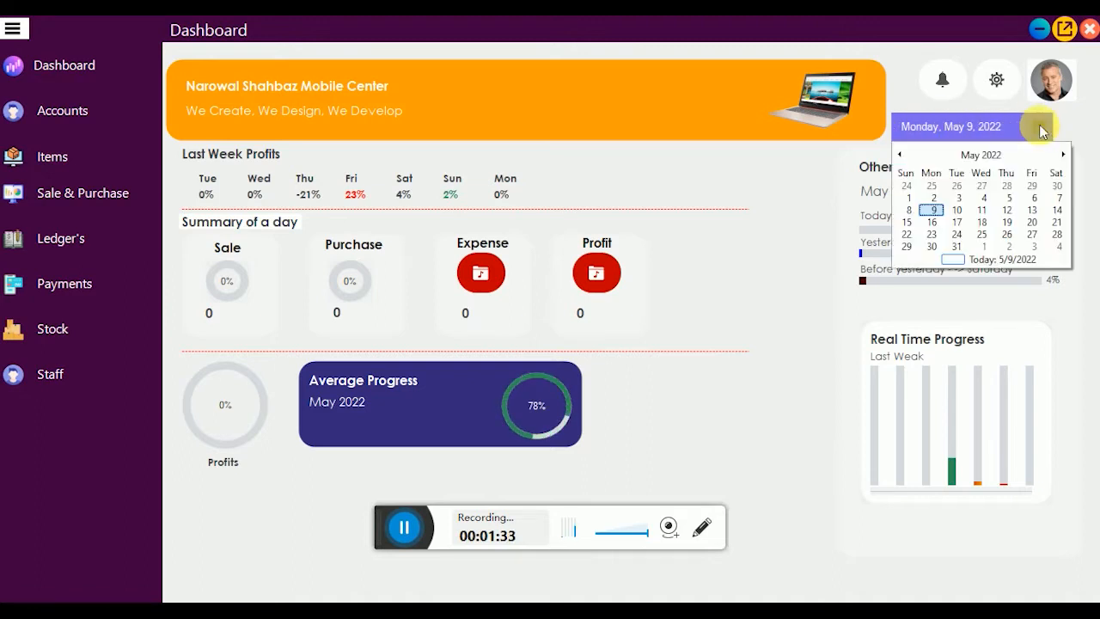
pyautogui.click(1036, 128)
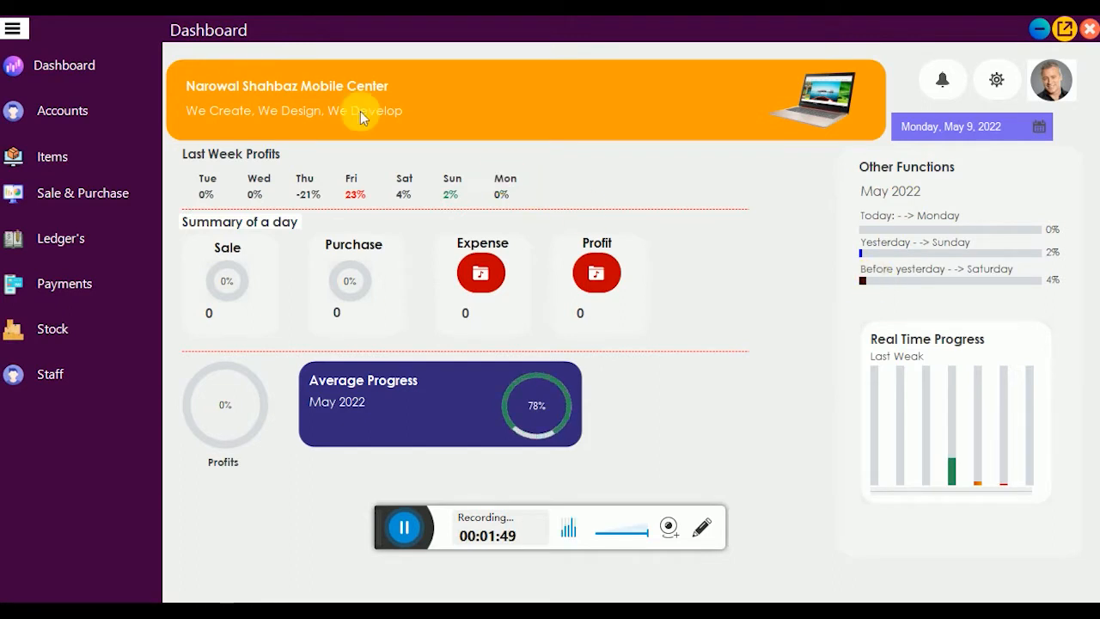
# Step: Open Accounts > Add Customer, list the one existing customer, and start a fresh entry
pyautogui.click(75, 122)
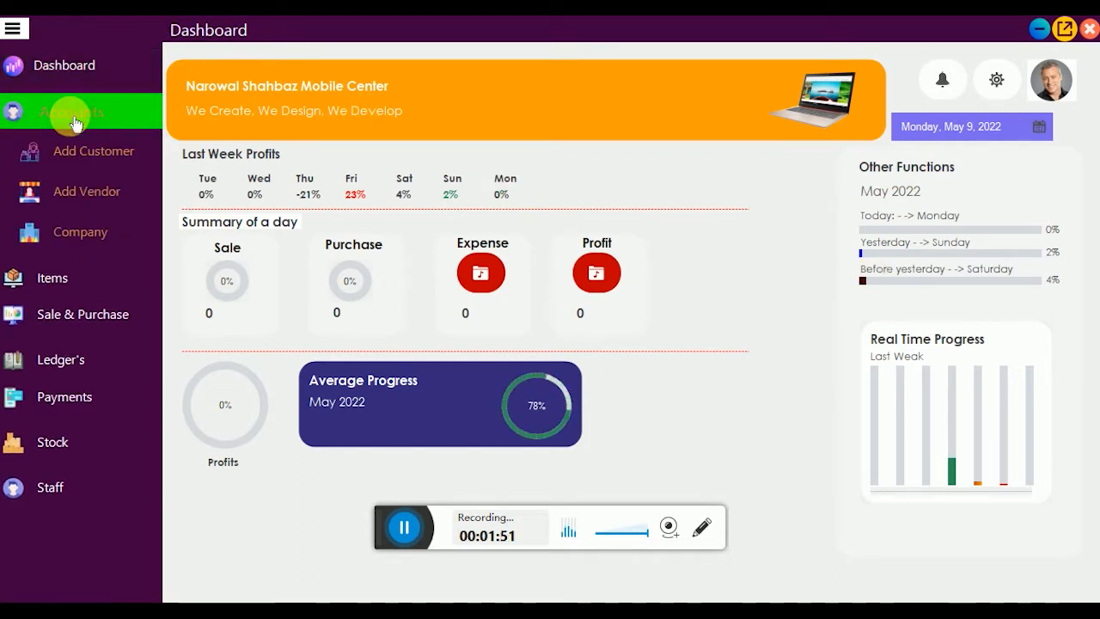
pyautogui.click(108, 149)
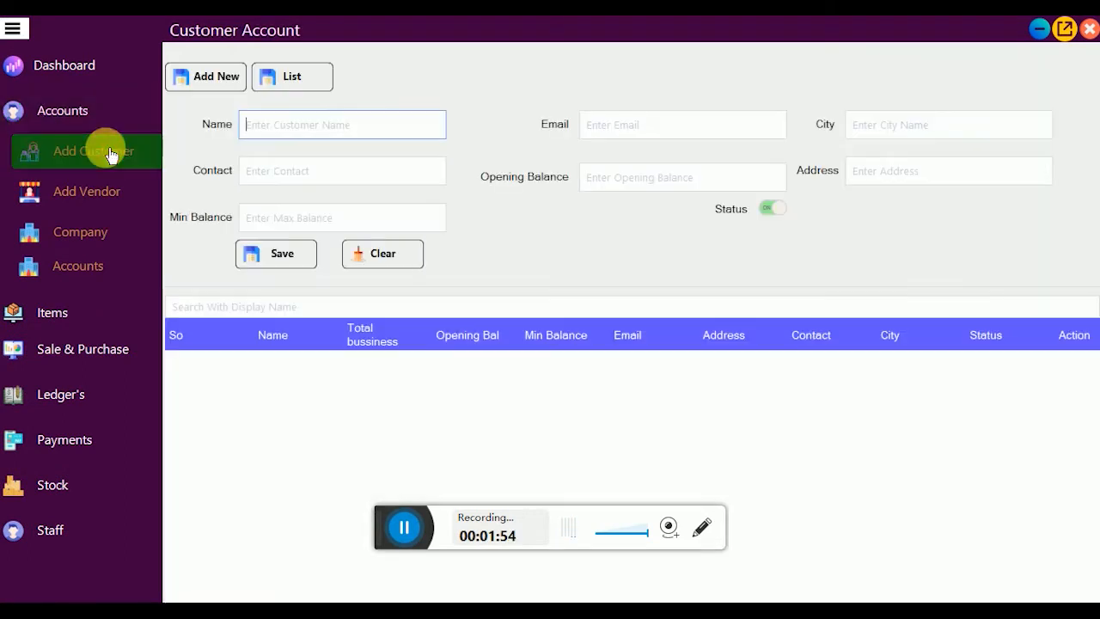
pyautogui.click(299, 82)
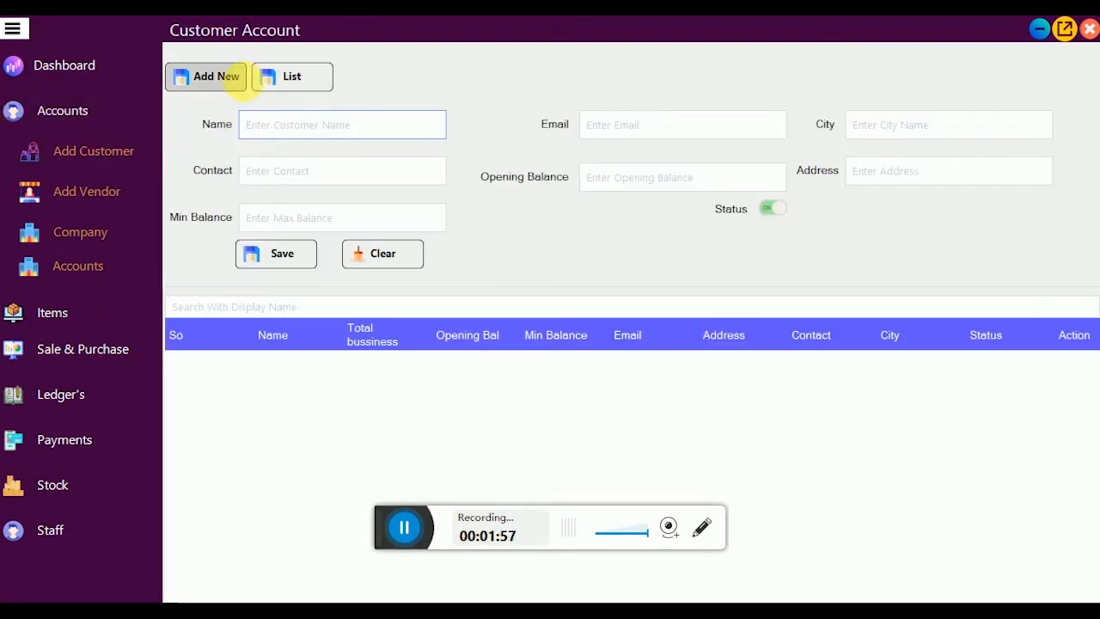
pyautogui.click(299, 83)
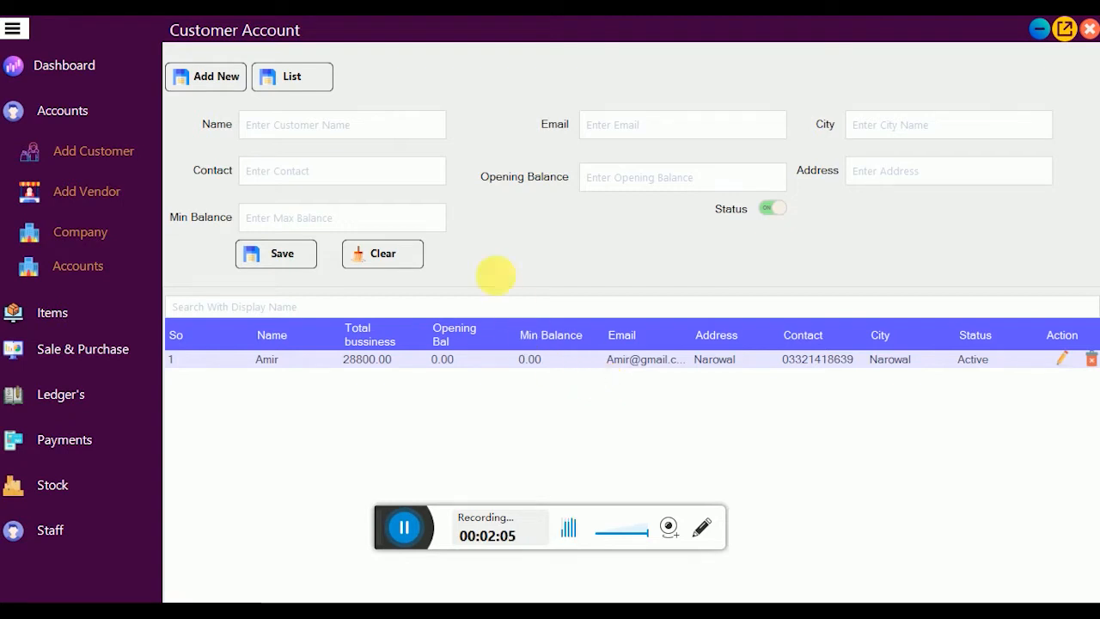
pyautogui.click(288, 125)
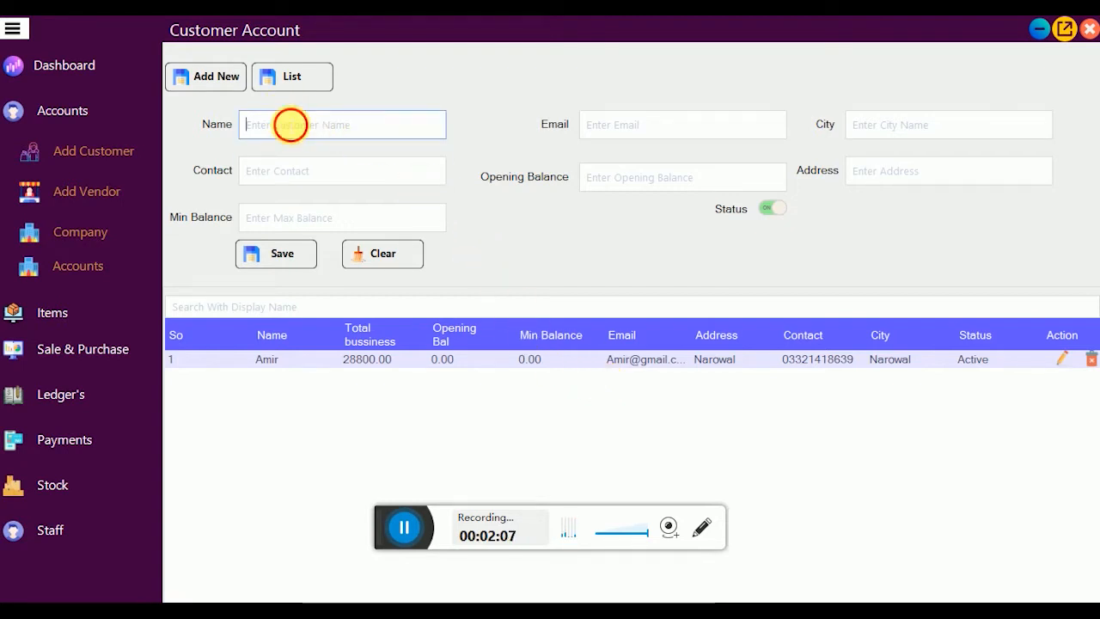
pyautogui.click(208, 86)
# Step: Enter the new customer's name and adjust the e-mail address
pyautogui.click(297, 129)
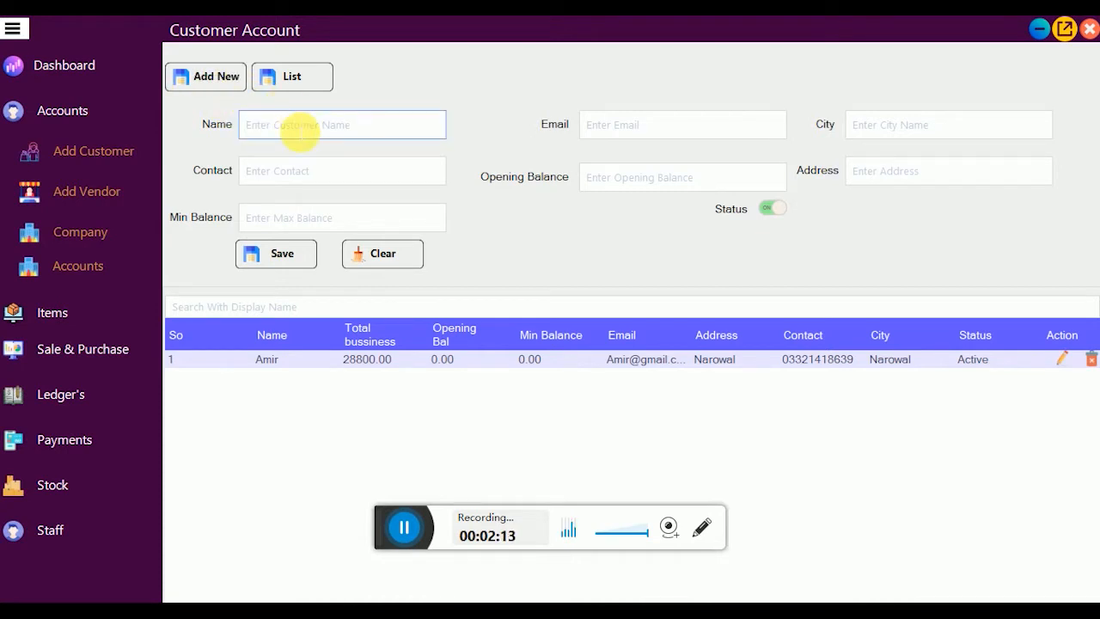
pyautogui.write('Qasim')
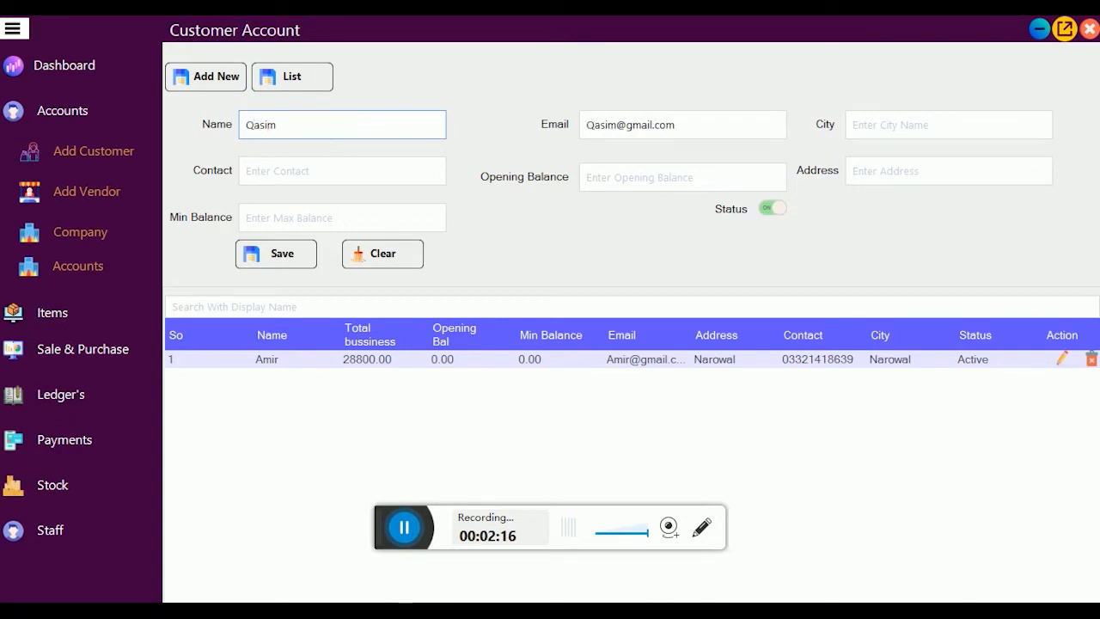
pyautogui.press('Tab')
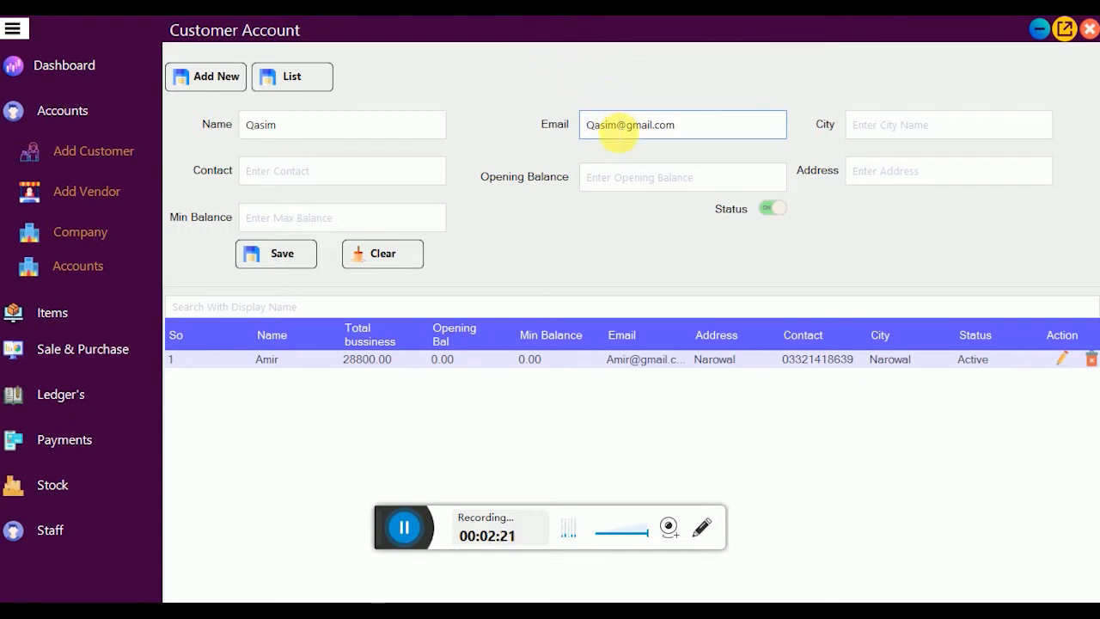
pyautogui.moveTo(617, 127); pyautogui.dragTo(568, 134)
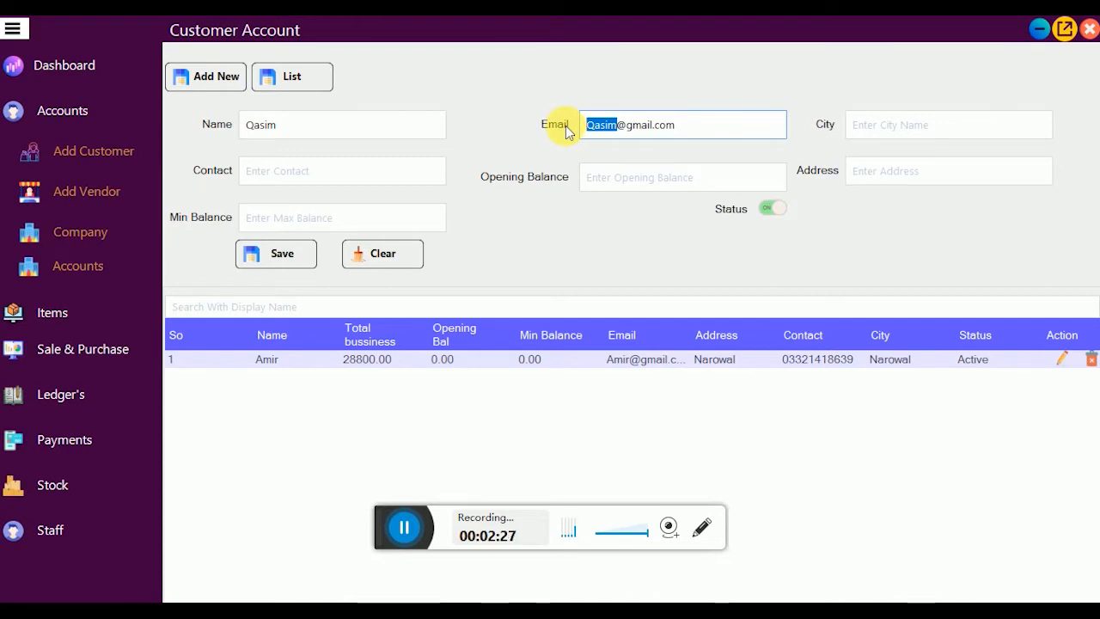
# Step: Fill in the customer's city, check the address, and enter the contact number
pyautogui.click(919, 128)
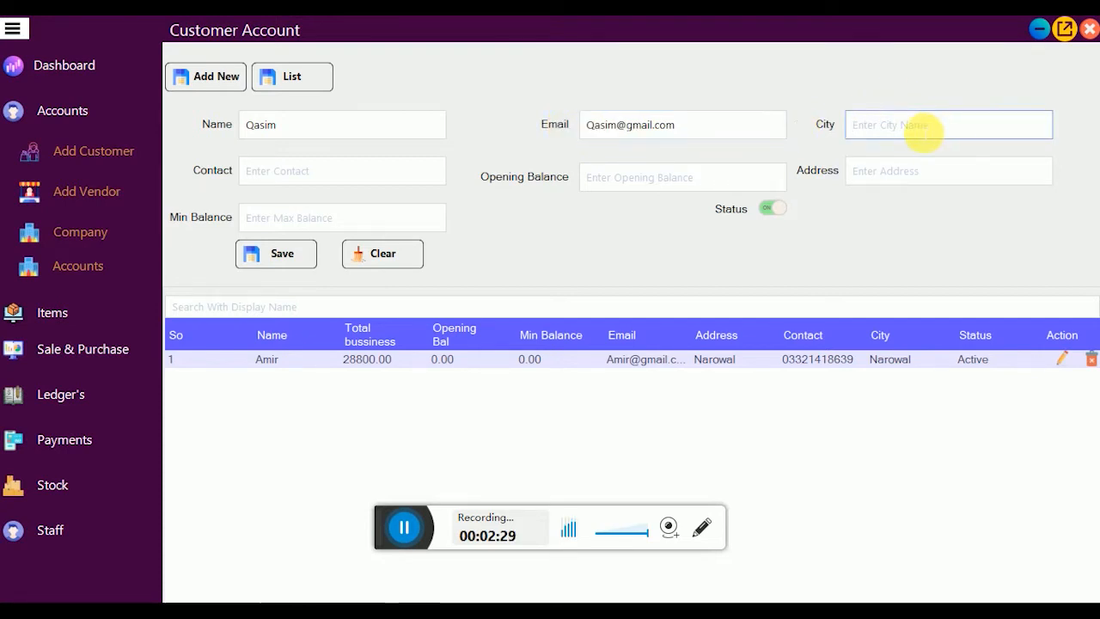
pyautogui.write('n')
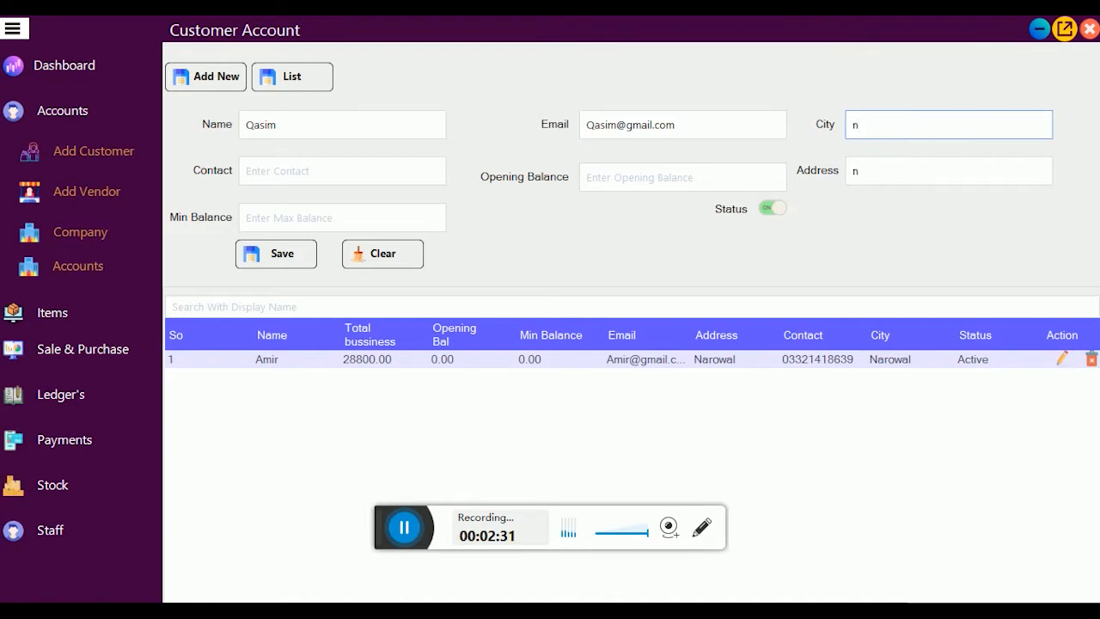
pyautogui.write('arowal')
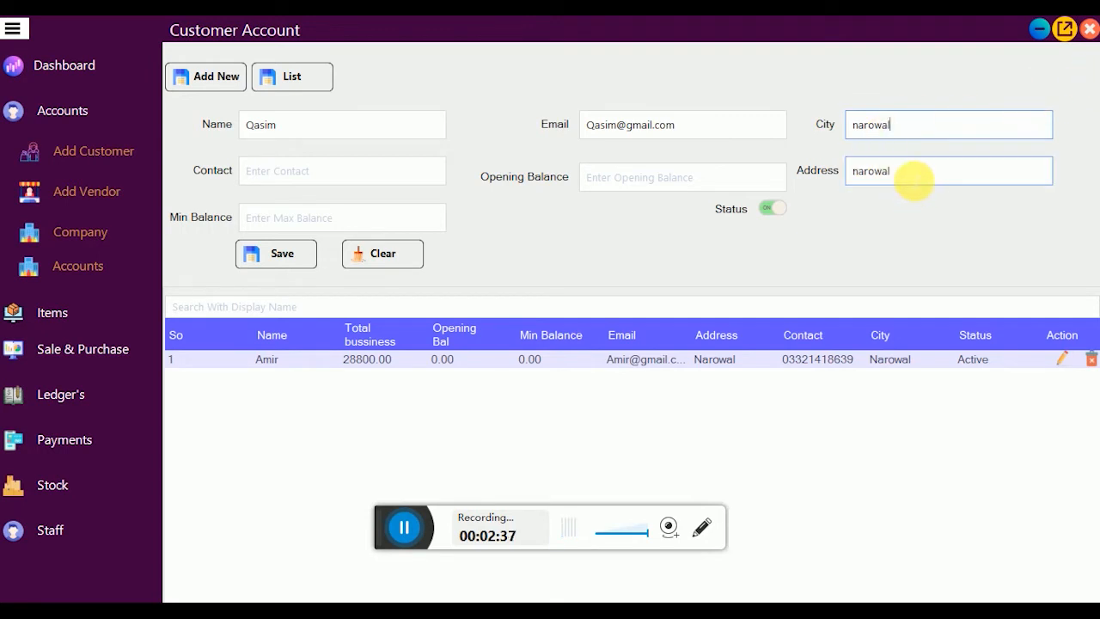
pyautogui.moveTo(913, 180); pyautogui.dragTo(862, 180)
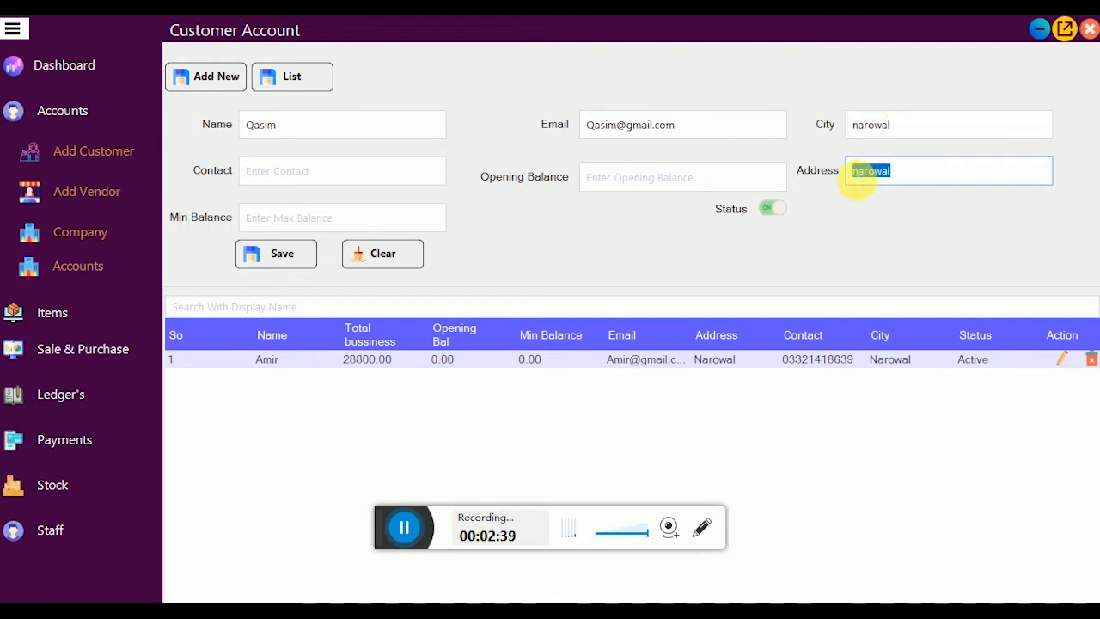
pyautogui.click(916, 180)
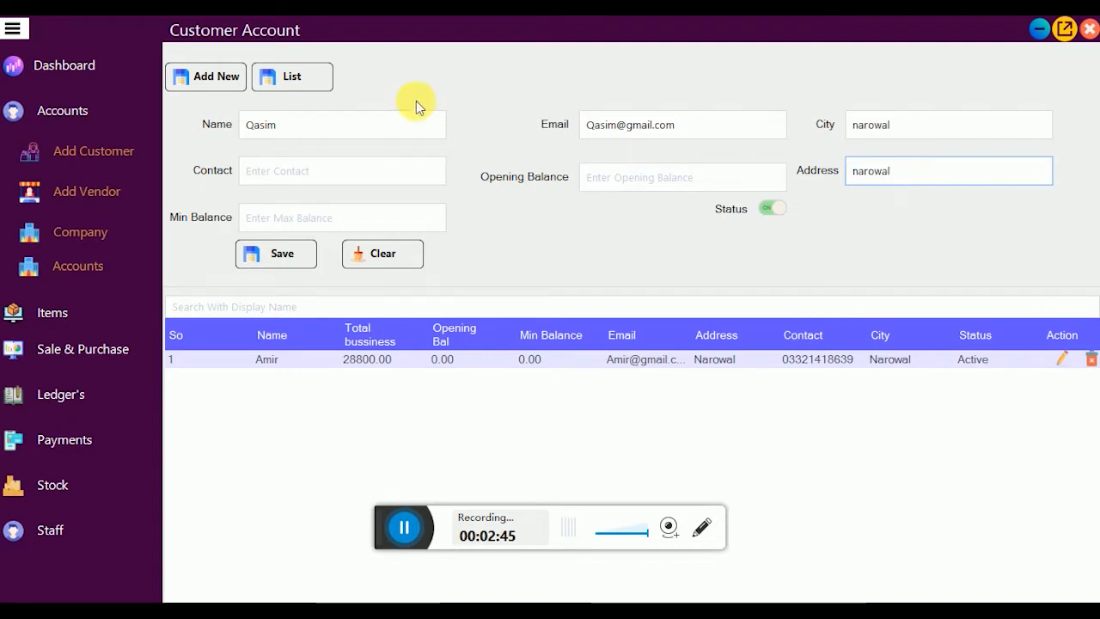
pyautogui.click(355, 172)
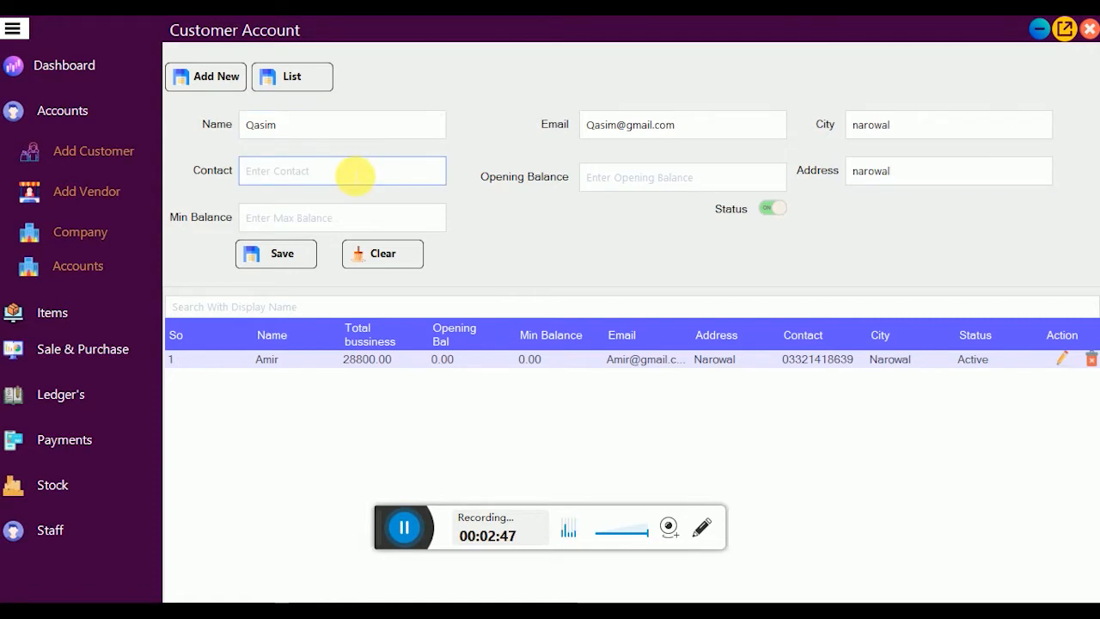
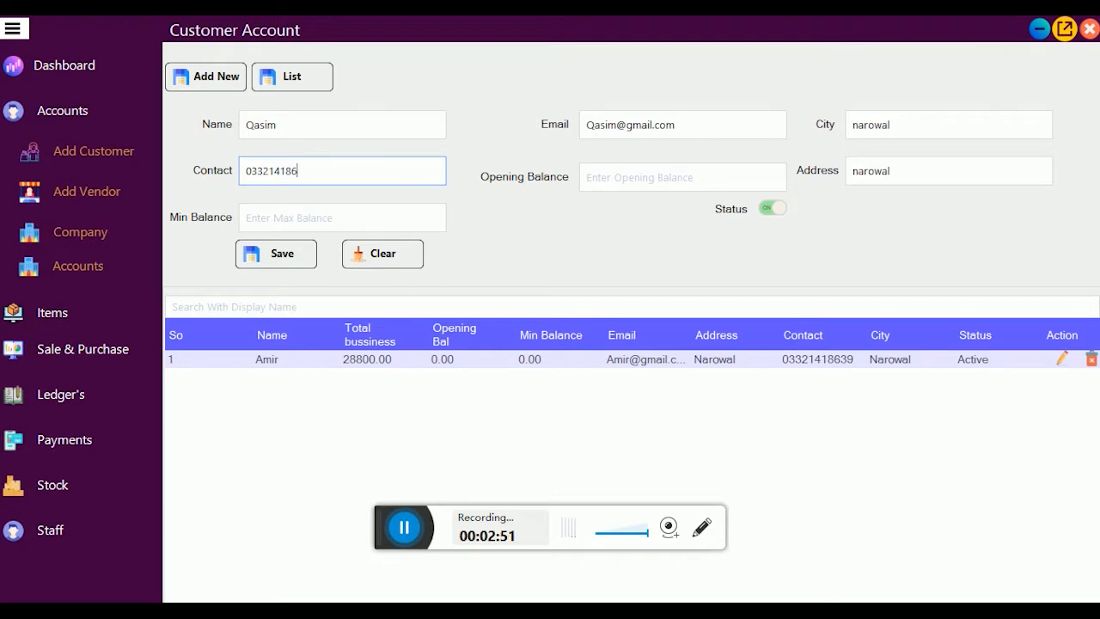
pyautogui.press('Tab')
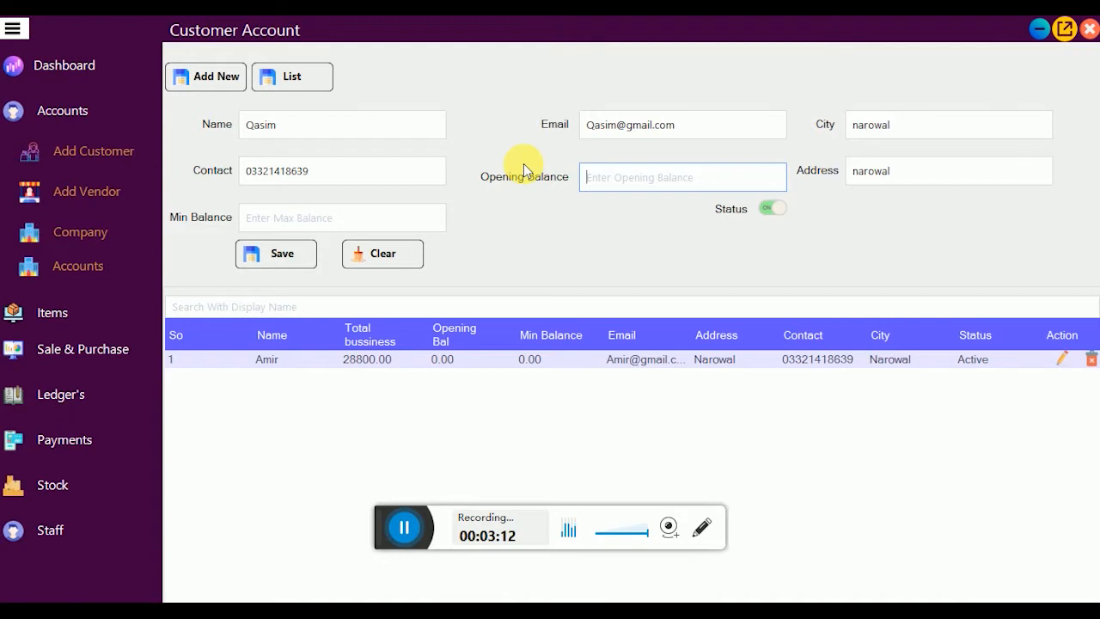
# Step: Set opening balance 0 and minimum balance 5000, then save the new customer
pyautogui.write('20000')
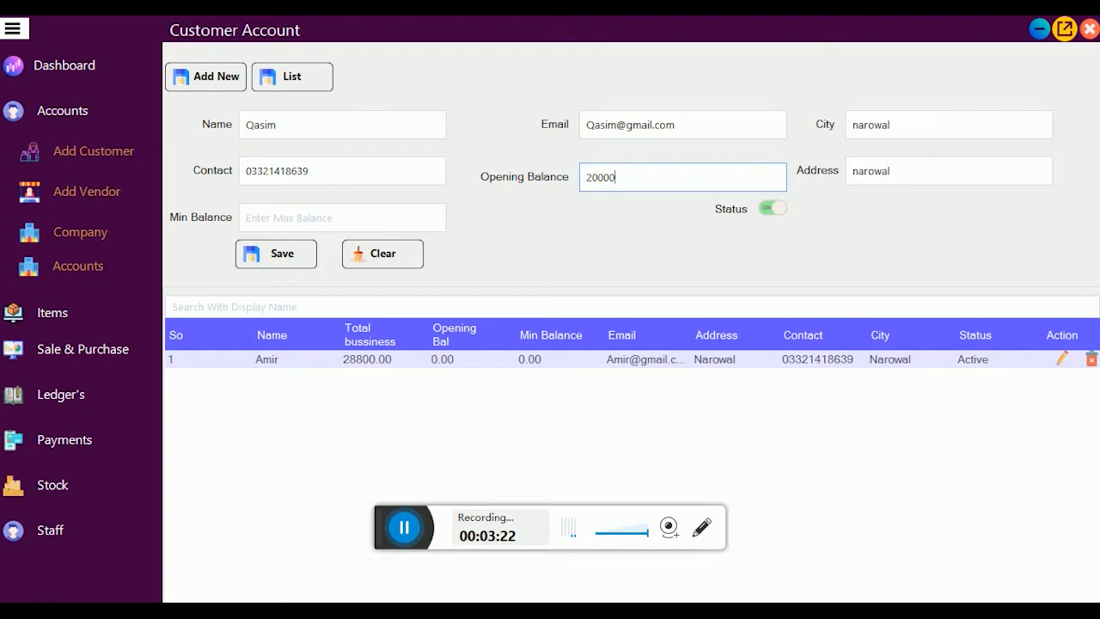
pyautogui.press('BackSpace')
pyautogui.press('BackSpace')
pyautogui.press('BackSpace')
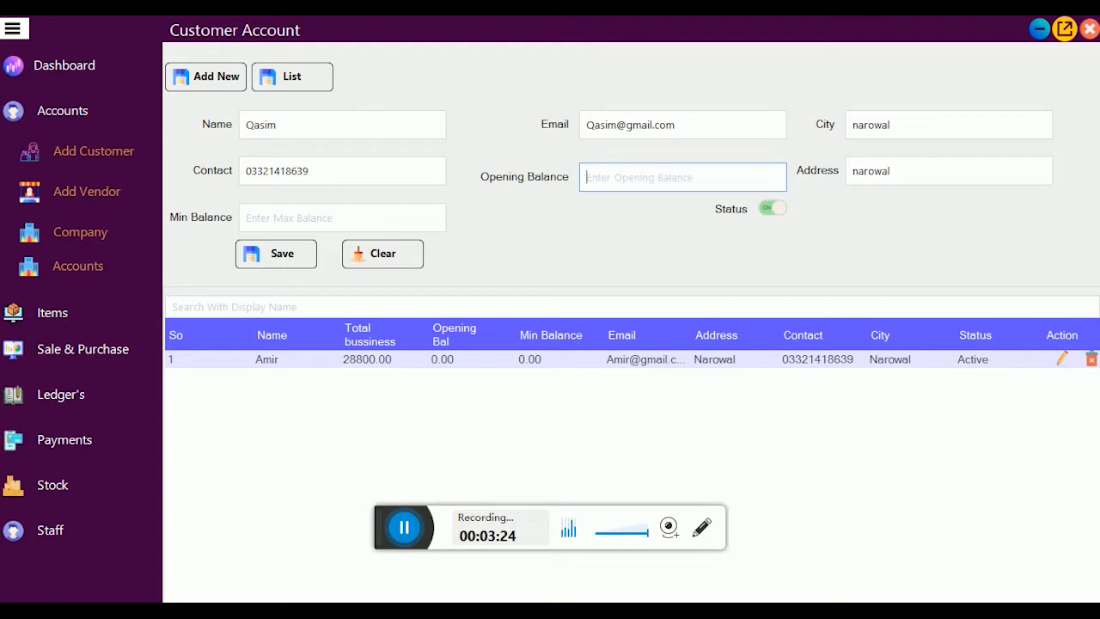
pyautogui.write('0')
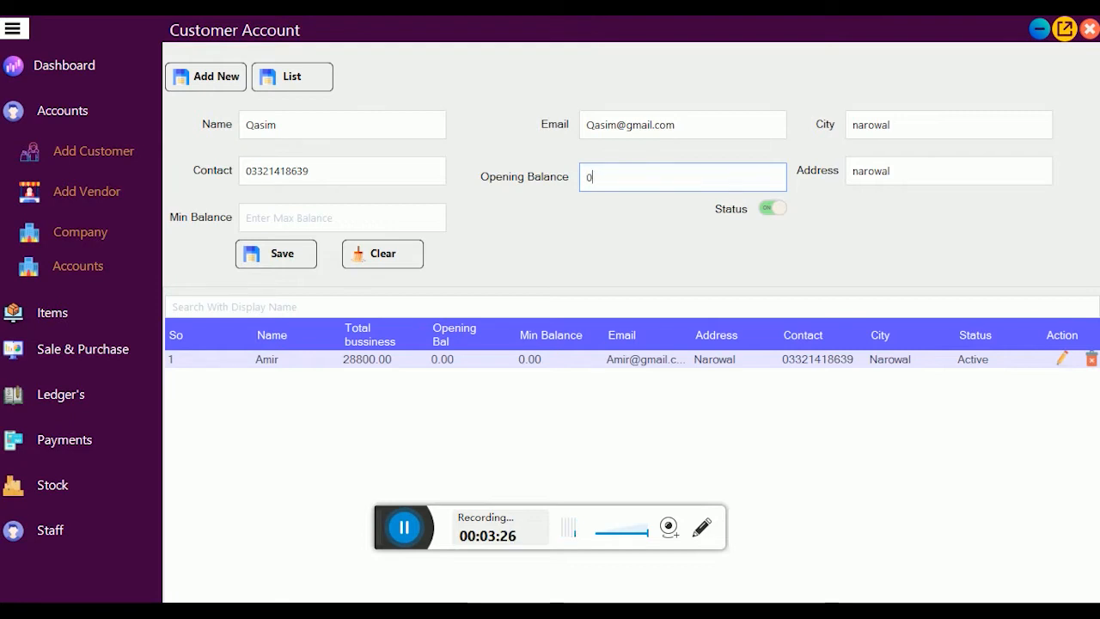
pyautogui.click(890, 171)
pyautogui.click(247, 218)
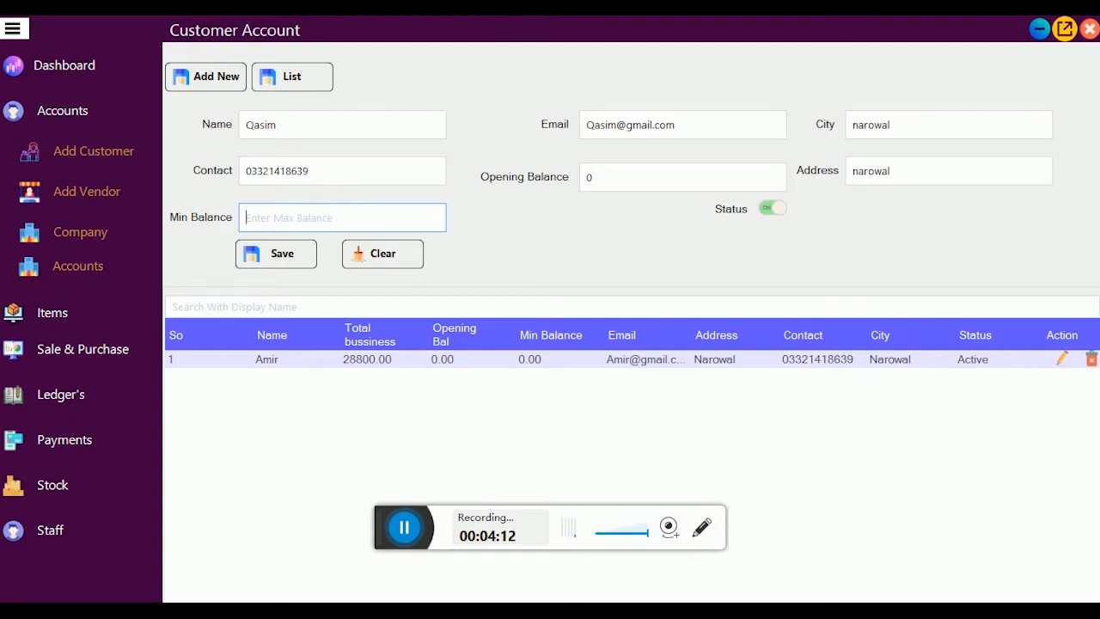
pyautogui.write('5')
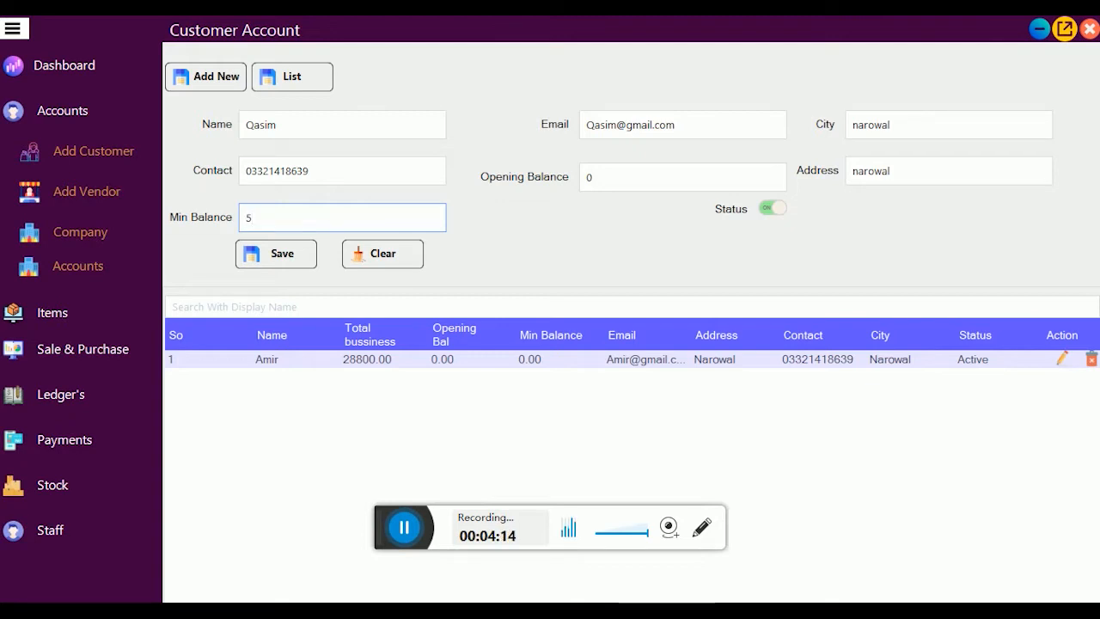
pyautogui.write('000')
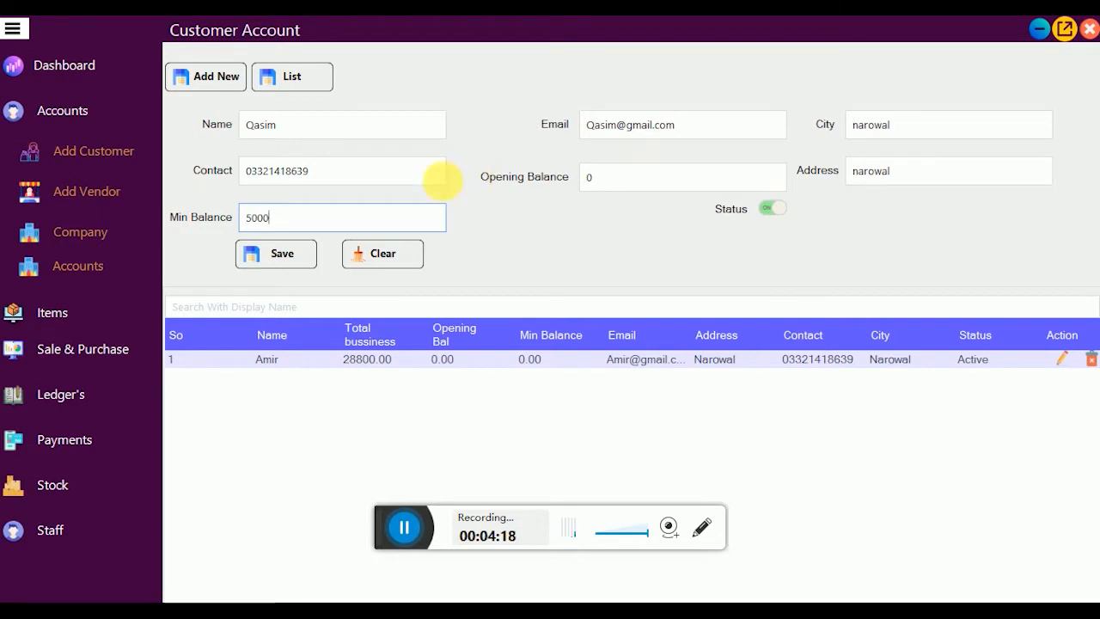
pyautogui.click(297, 258)
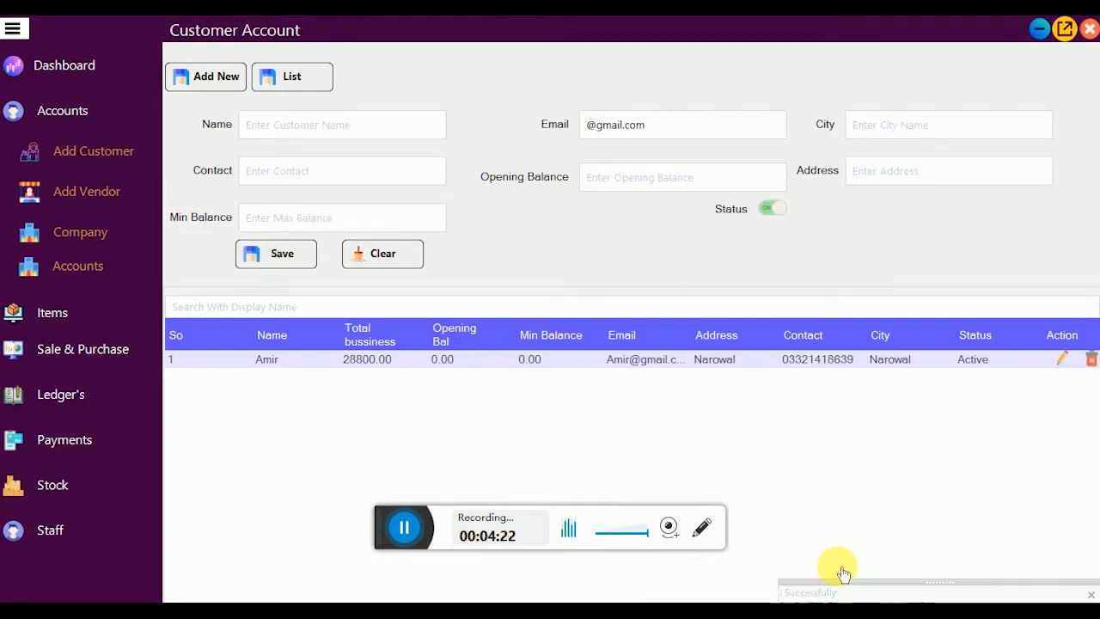
# Step: Refresh the customer list, filter it by 'am', then clear the search to show both customers
pyautogui.click(312, 83)
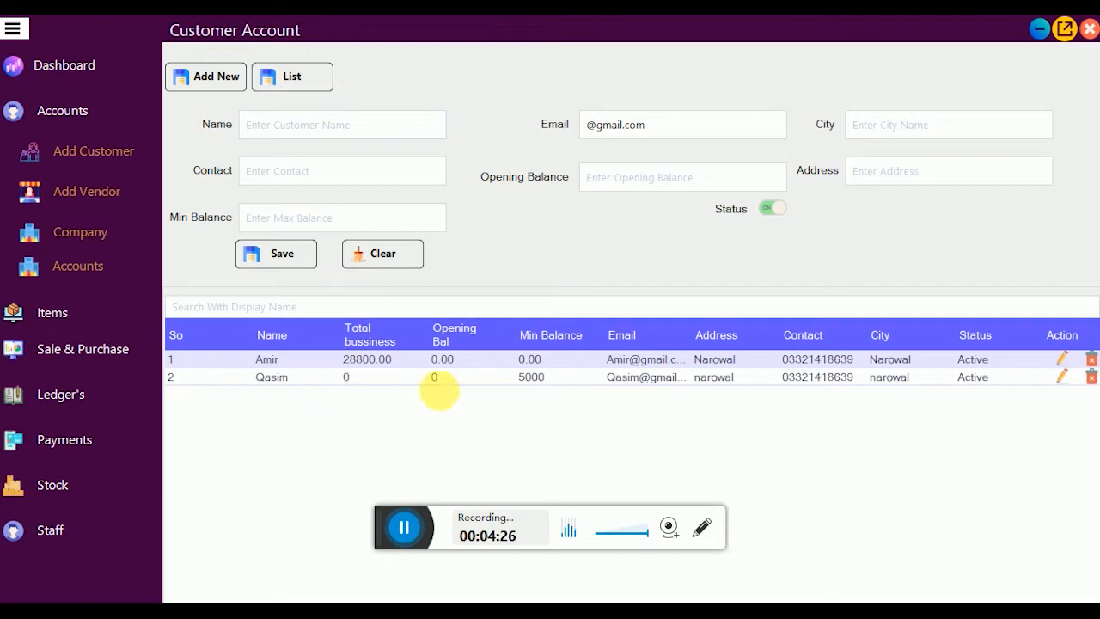
pyautogui.click(392, 305)
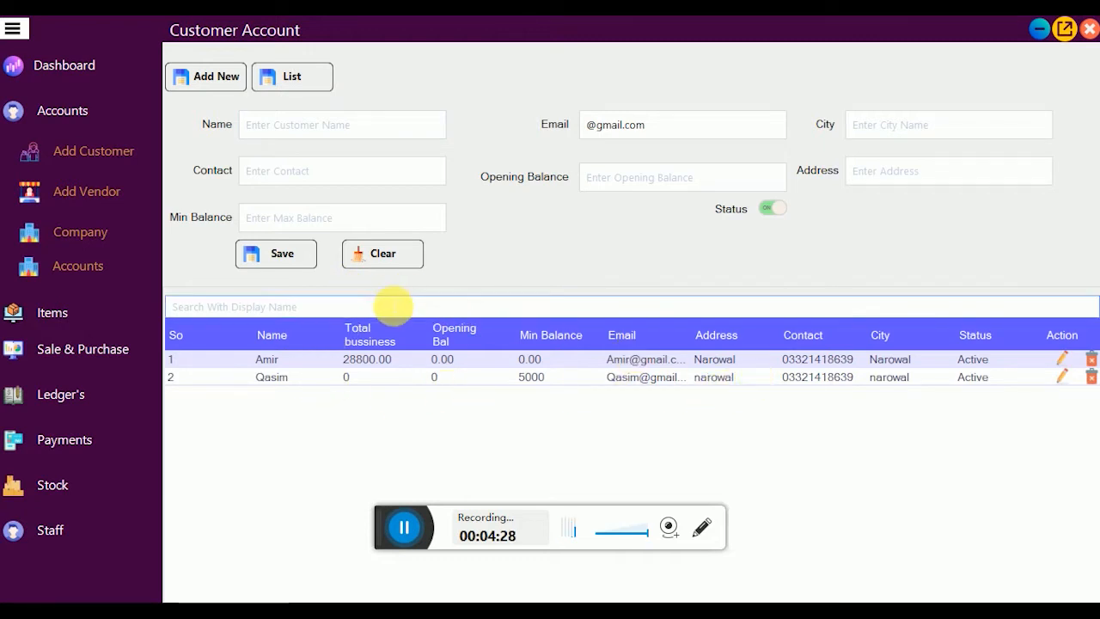
pyautogui.write('ami')
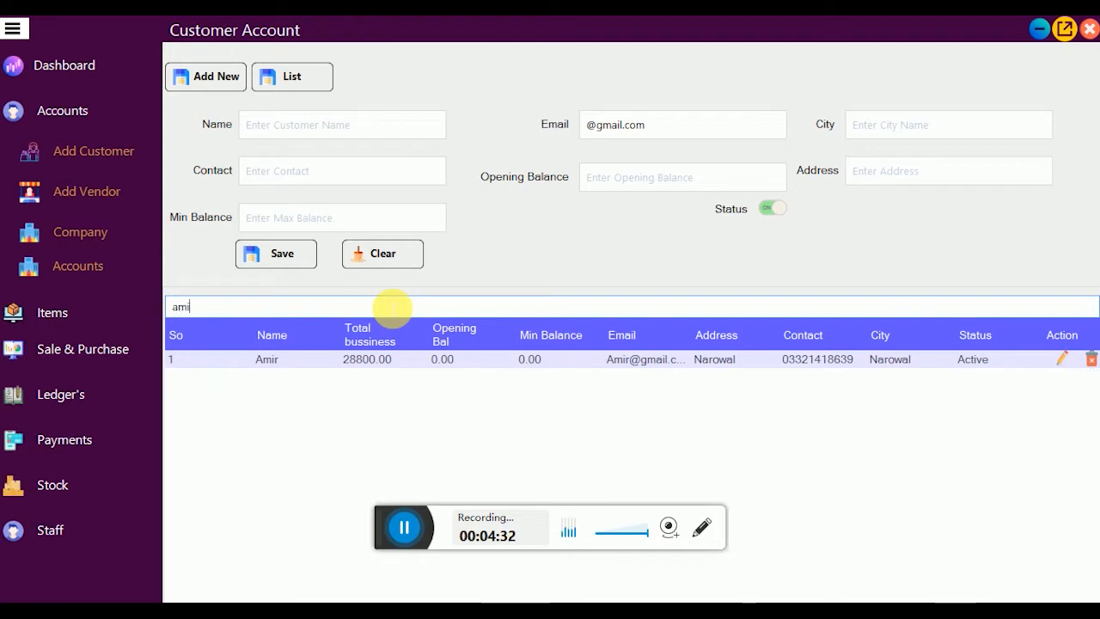
pyautogui.press('BackSpace')
pyautogui.press('BackSpace')
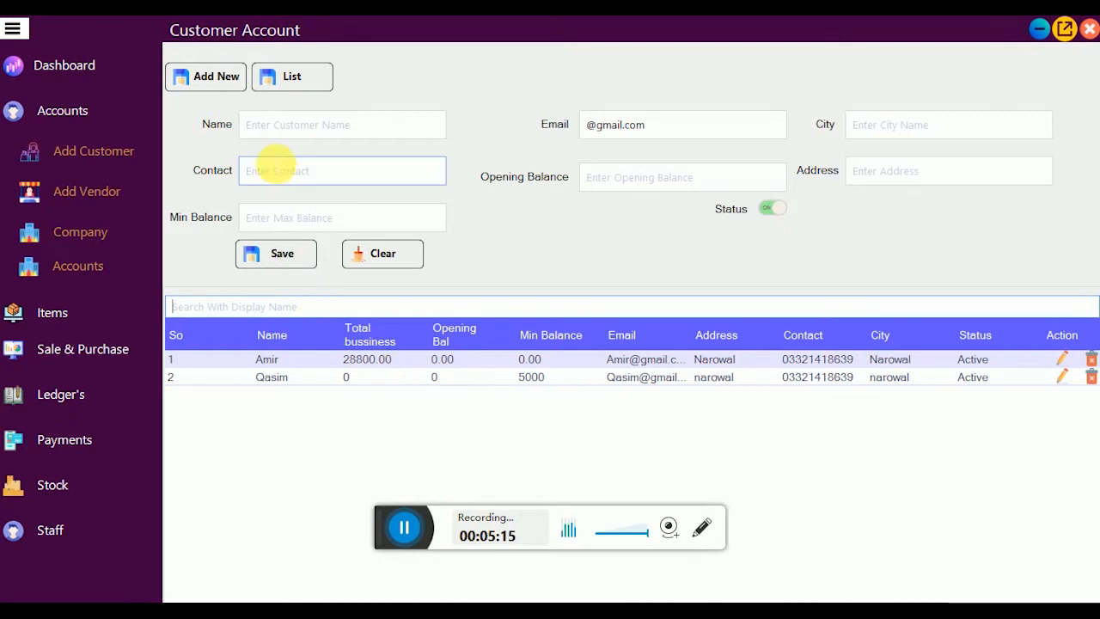
# Step: Open Add Vendor and list the two existing vendor accounts
pyautogui.click(96, 200)
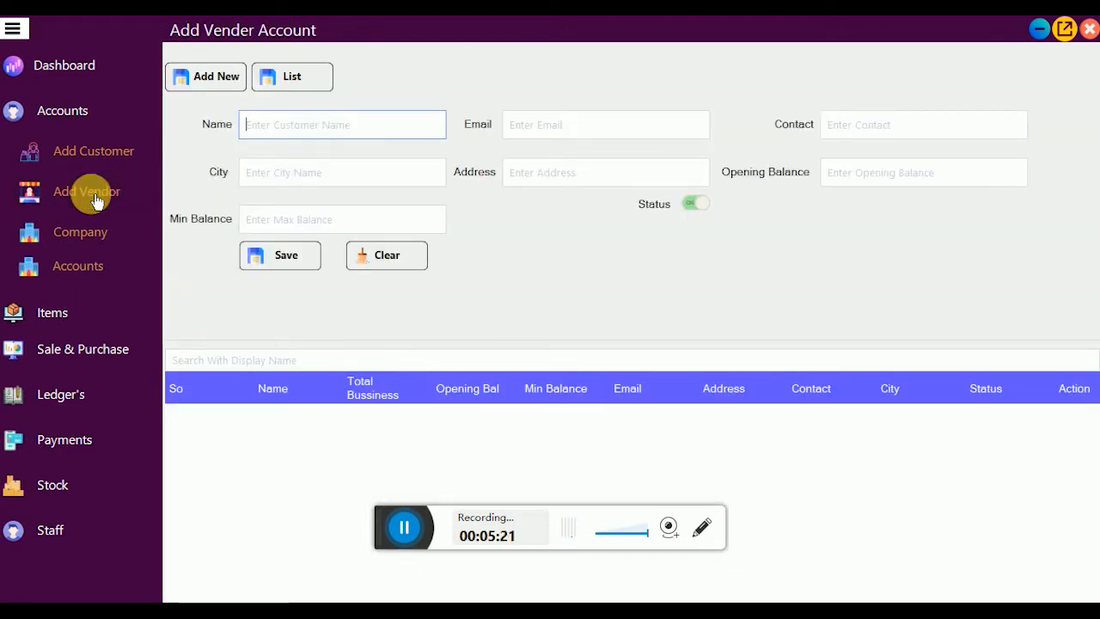
pyautogui.click(305, 83)
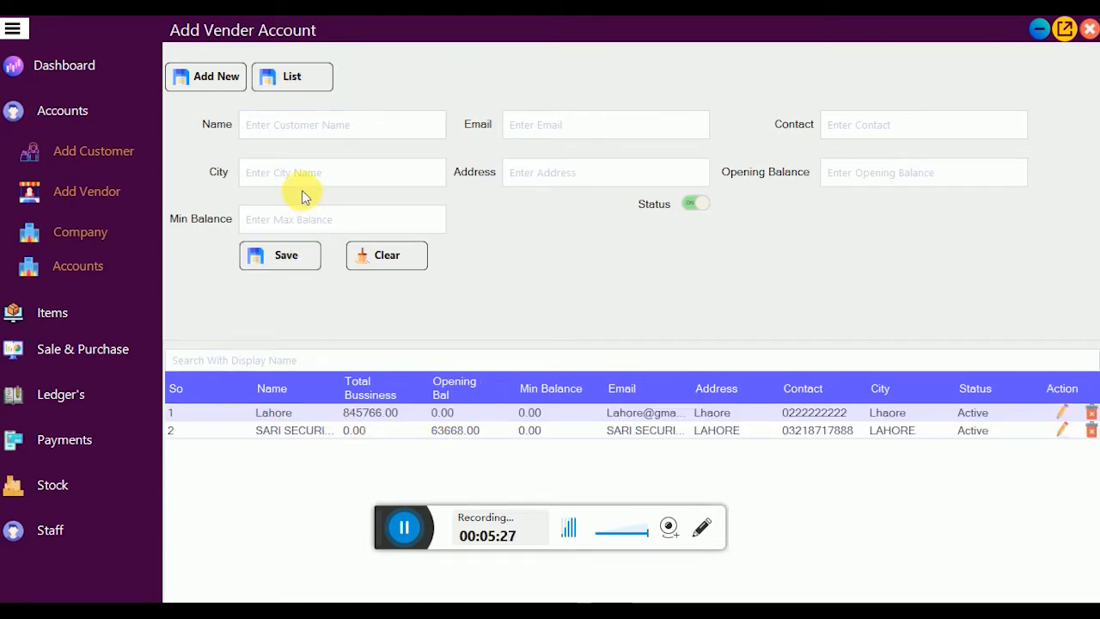
pyautogui.click(294, 125)
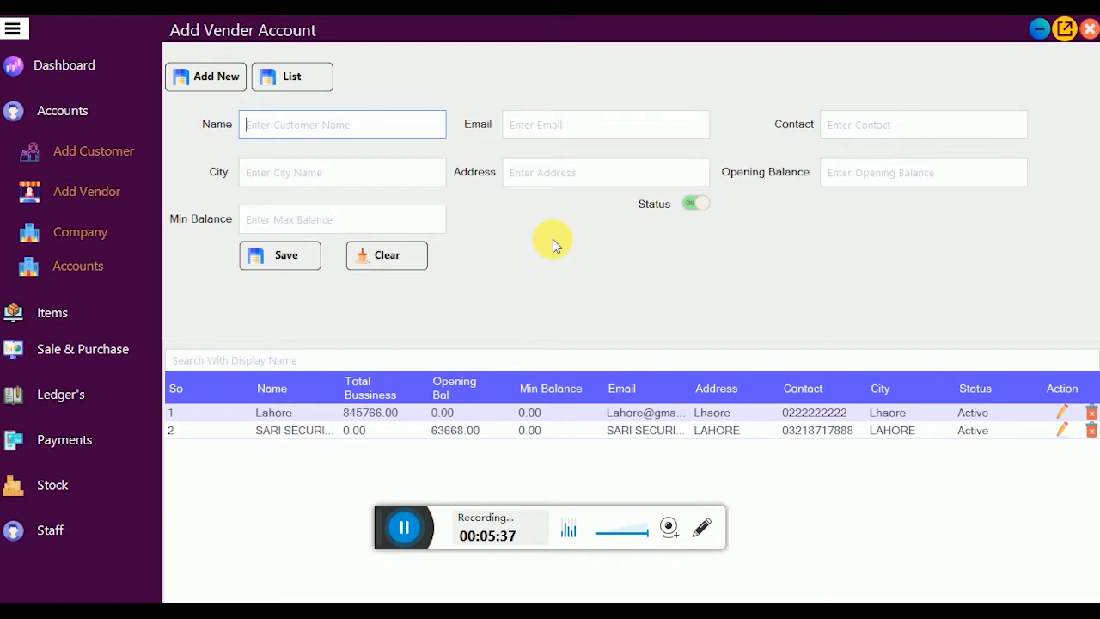
# Step: Open the Company account form and load its list of five accounts via the search box
pyautogui.click(110, 245)
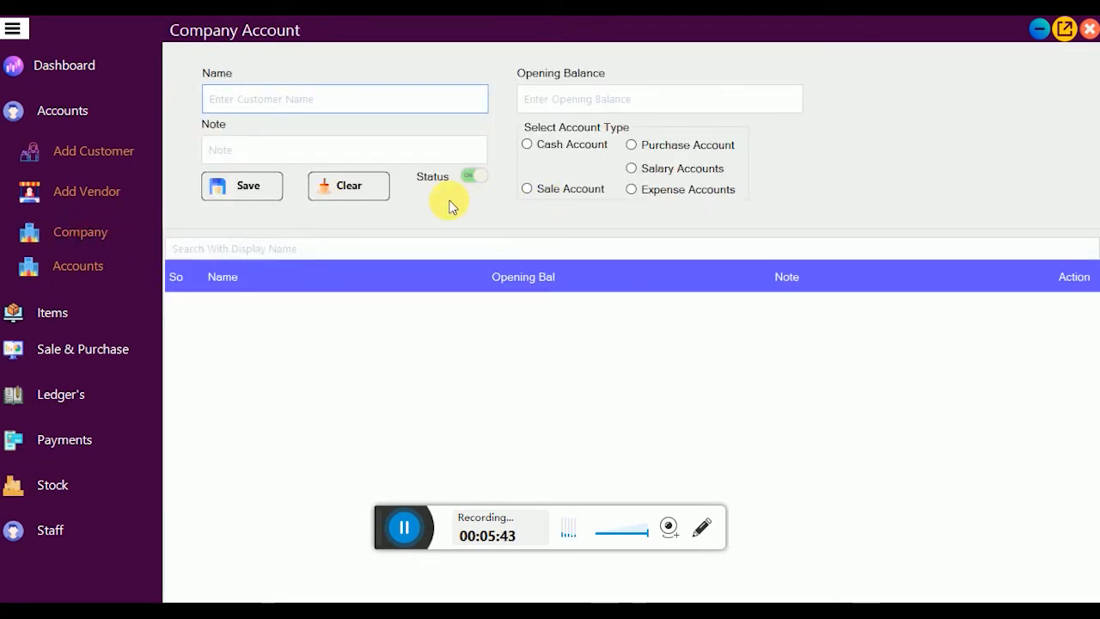
pyautogui.click(295, 247)
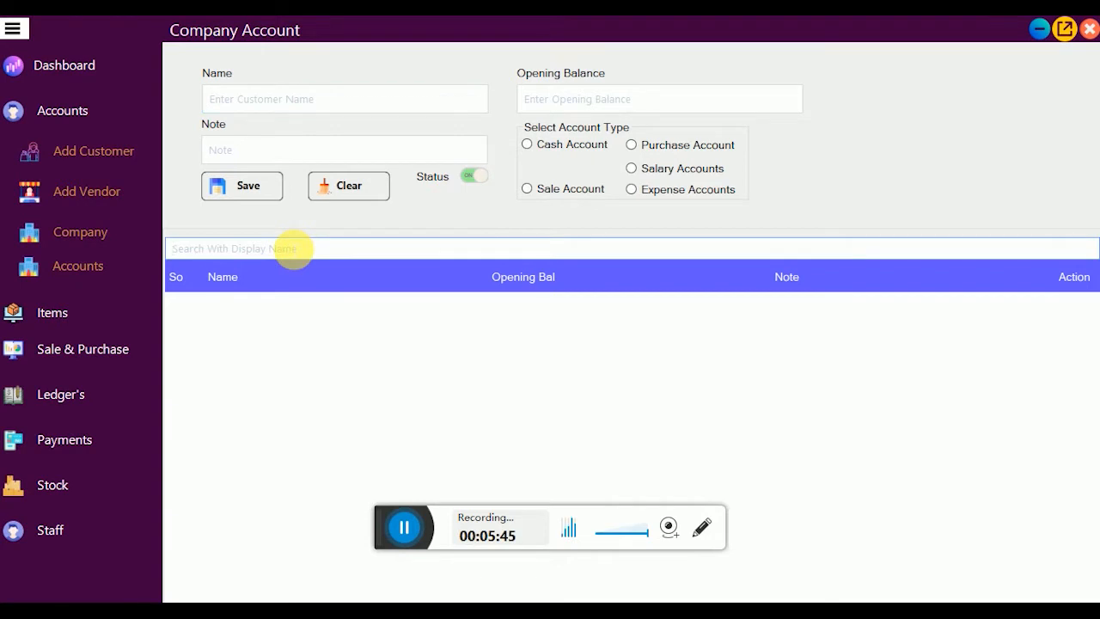
pyautogui.write('a')
pyautogui.press('BackSpace')
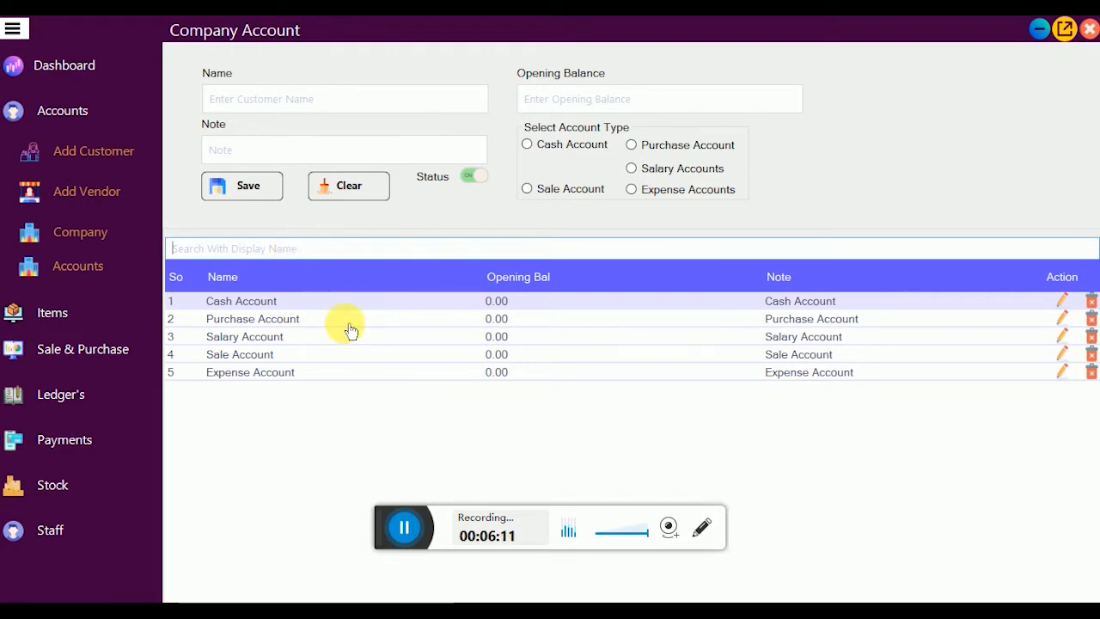
# Step: Point out the Salary, Expense, Purchase and Sale account rows
pyautogui.click(293, 340)
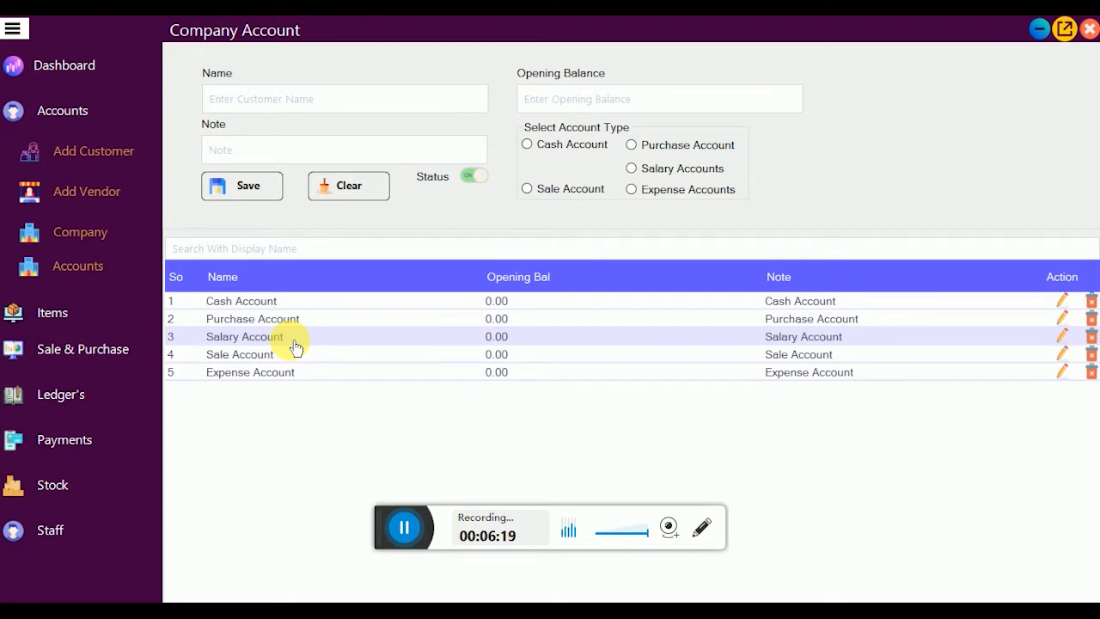
pyautogui.click(309, 376)
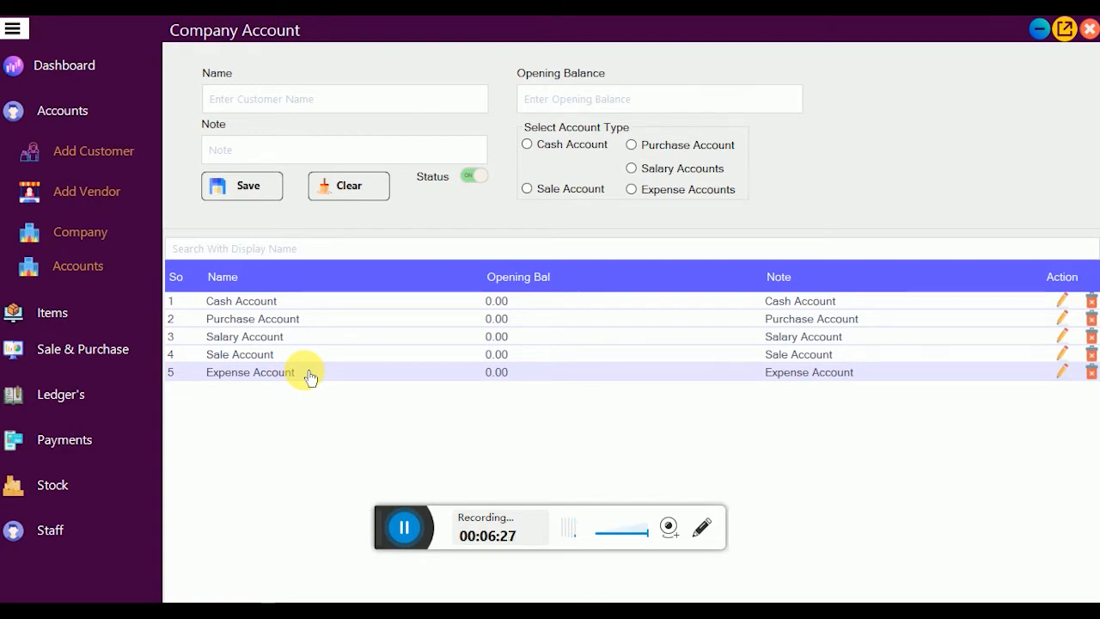
pyautogui.click(429, 320)
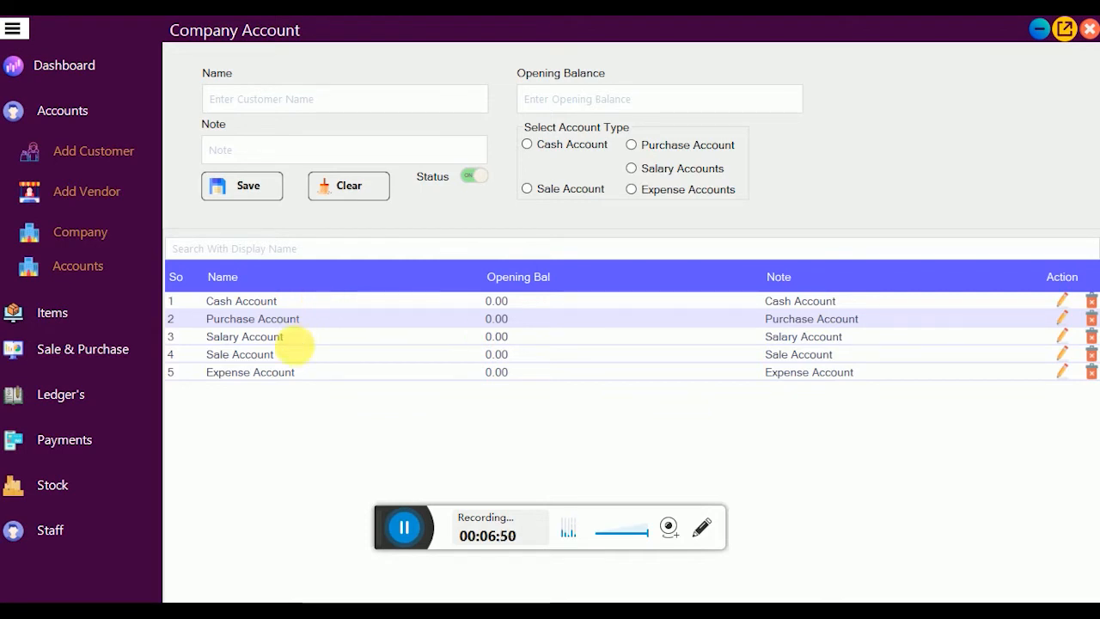
pyautogui.click(283, 357)
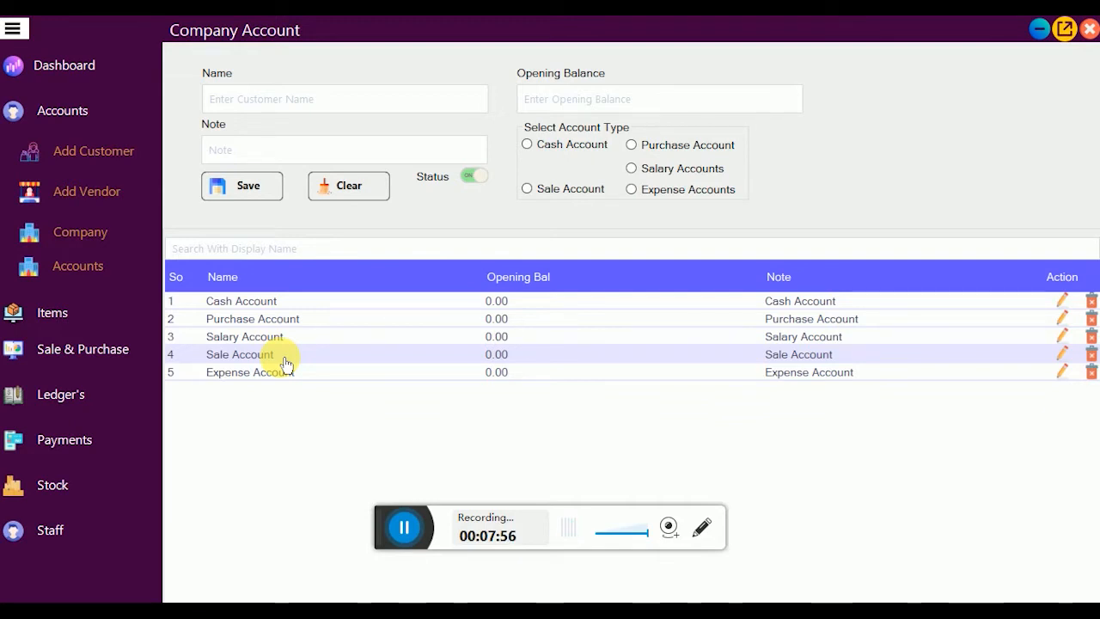
# Step: Try the Cash and Purchase account types, clear the form, and open the combined accounts list
pyautogui.click(295, 153)
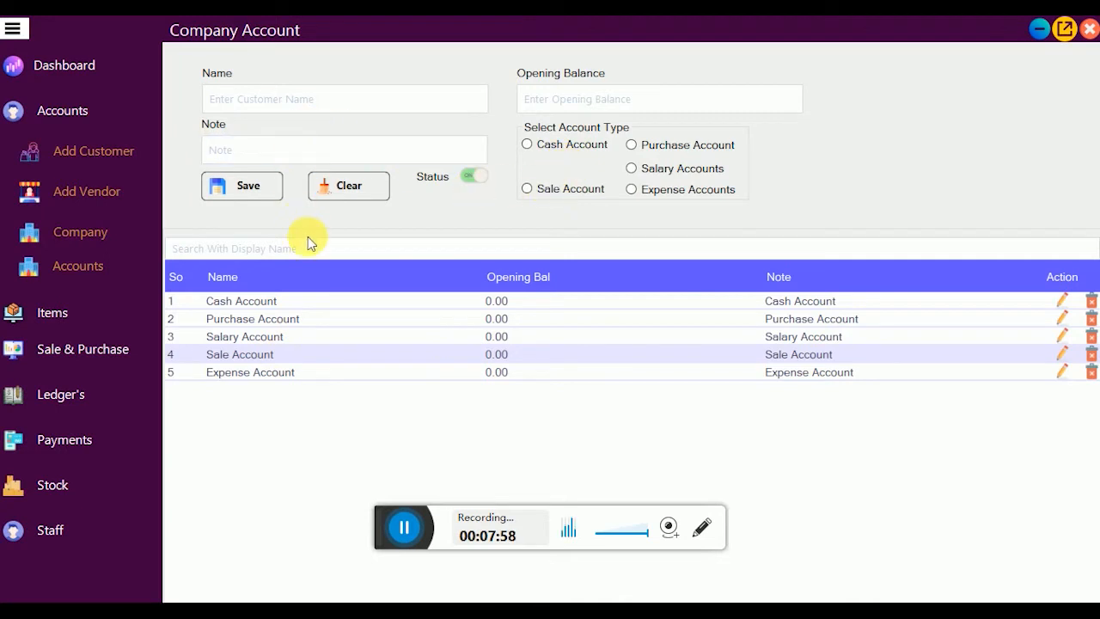
pyautogui.click(588, 147)
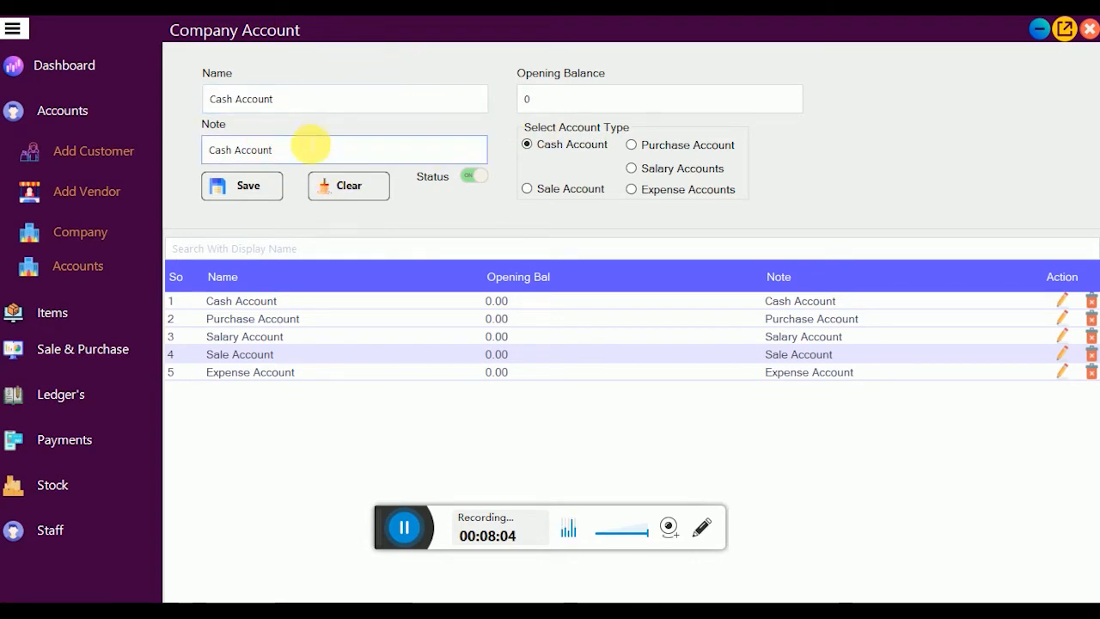
pyautogui.click(694, 153)
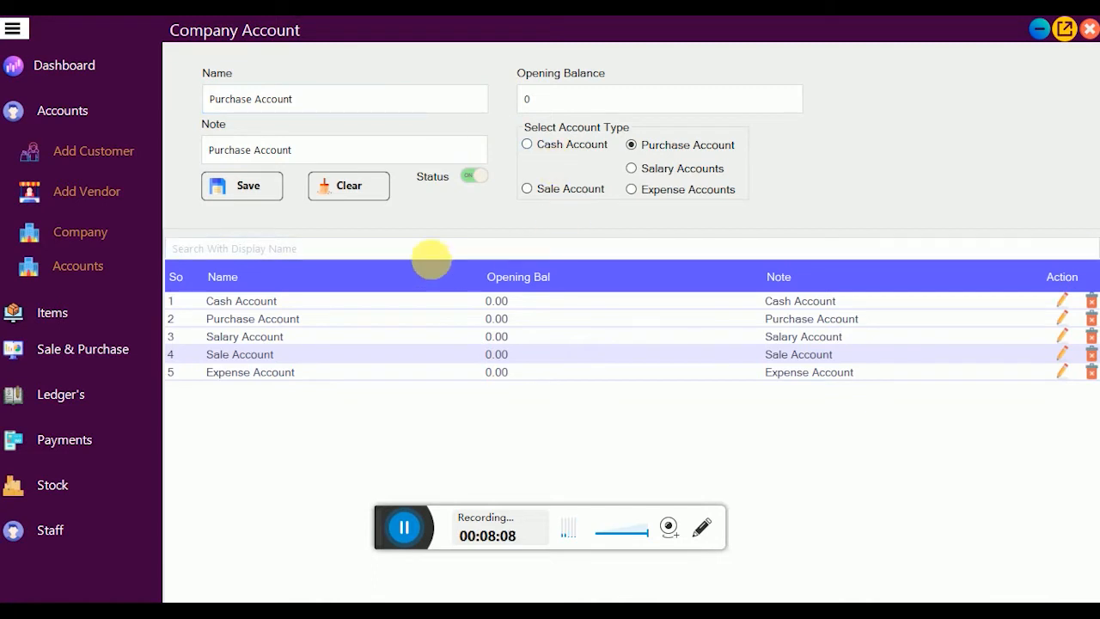
pyautogui.click(357, 195)
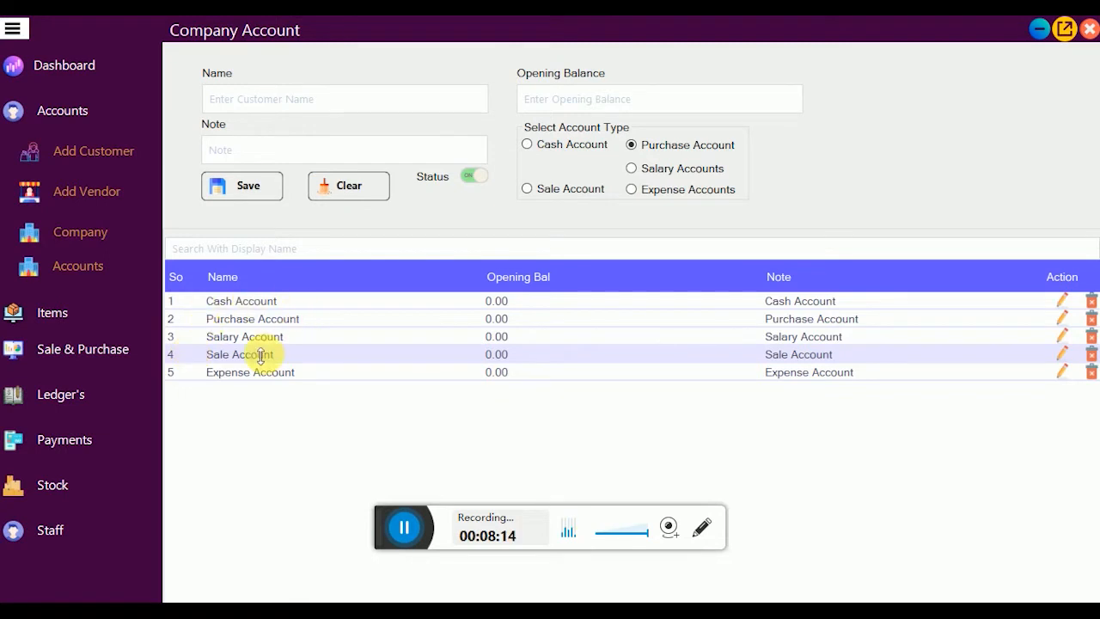
pyautogui.click(84, 273)
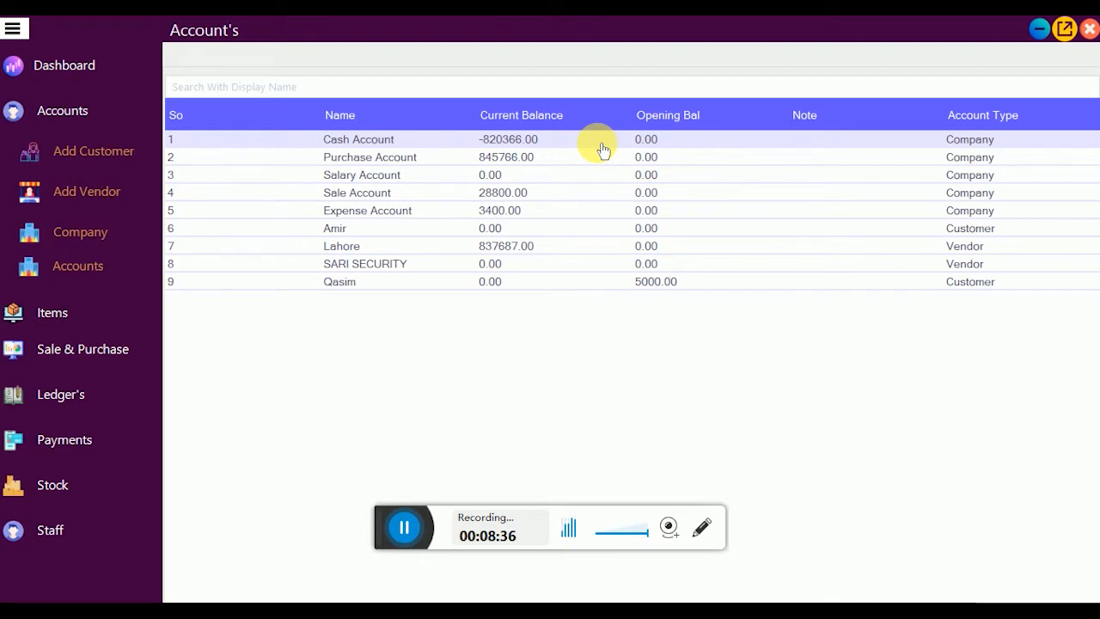
pyautogui.click(547, 163)
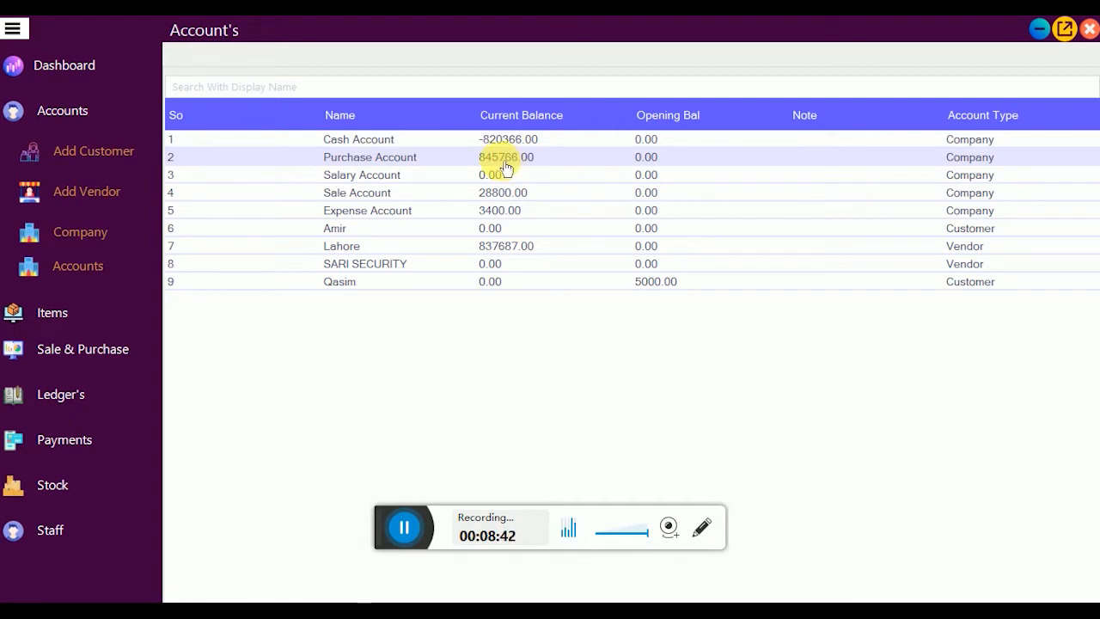
pyautogui.click(529, 199)
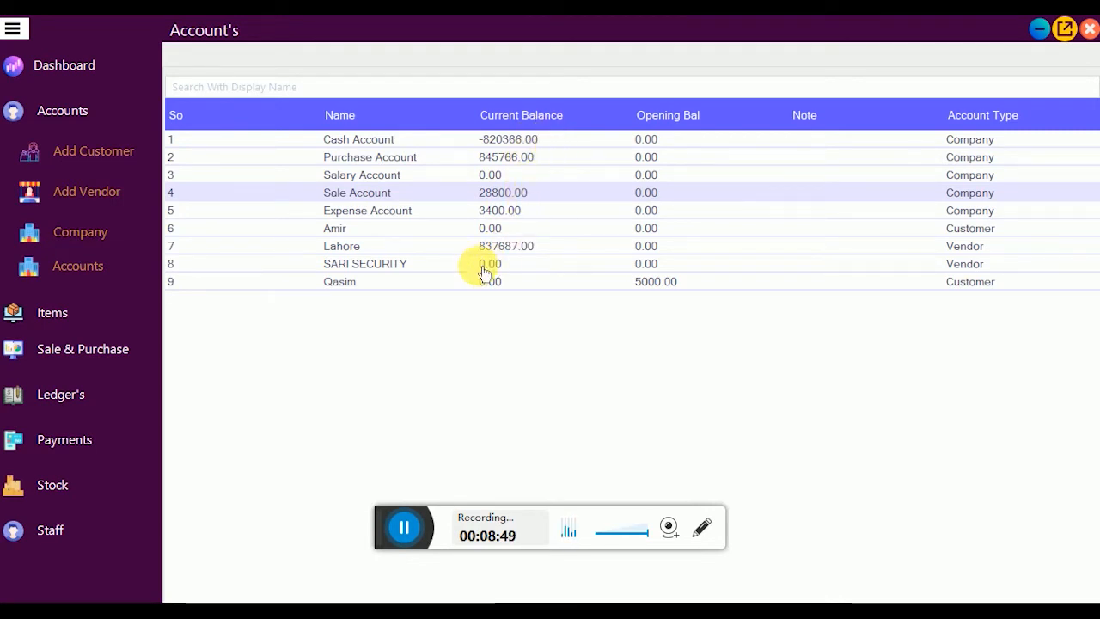
pyautogui.click(574, 253)
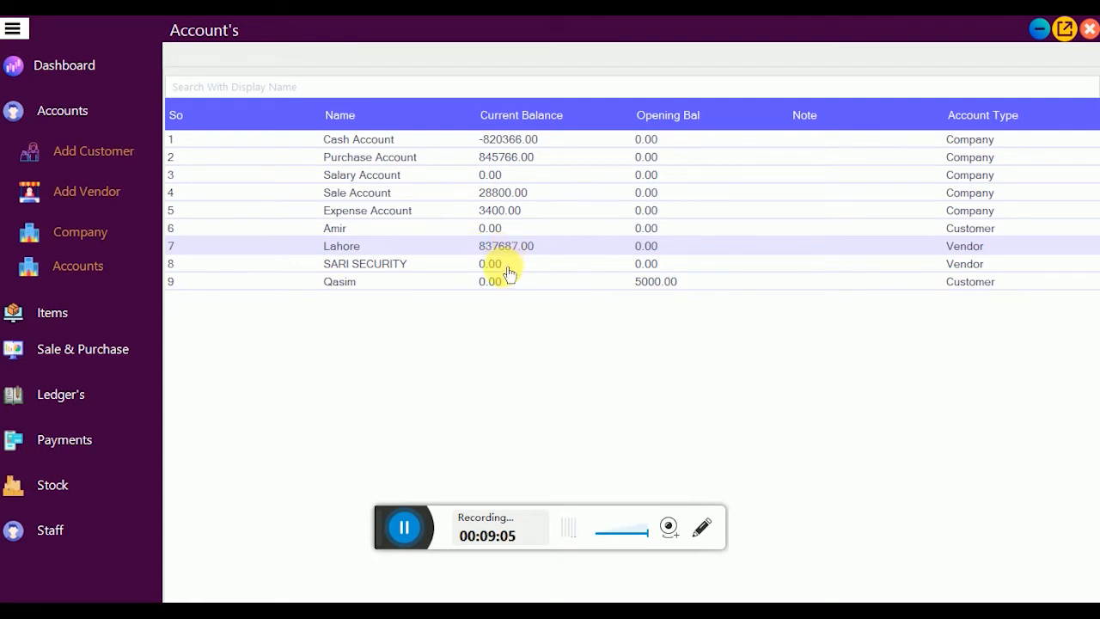
pyautogui.click(507, 268)
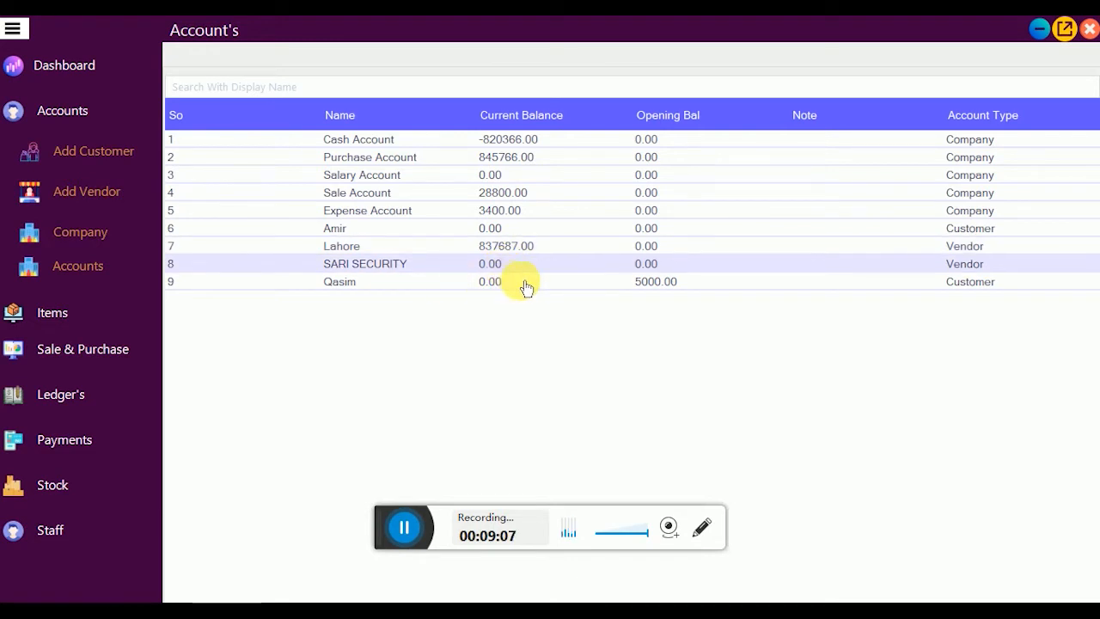
pyautogui.click(523, 285)
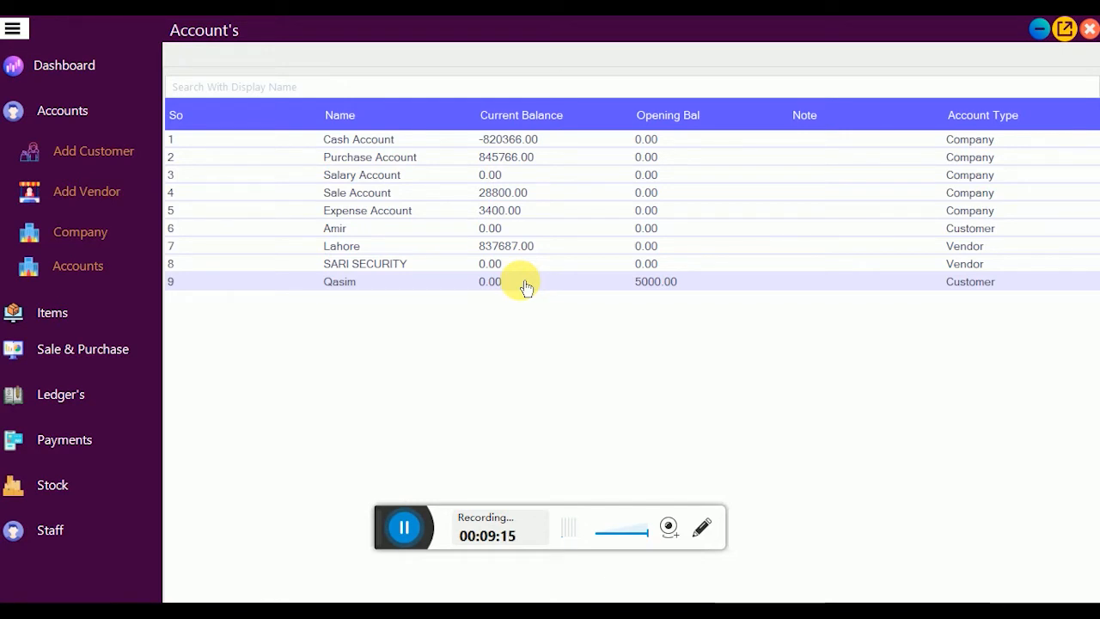
pyautogui.click(987, 159)
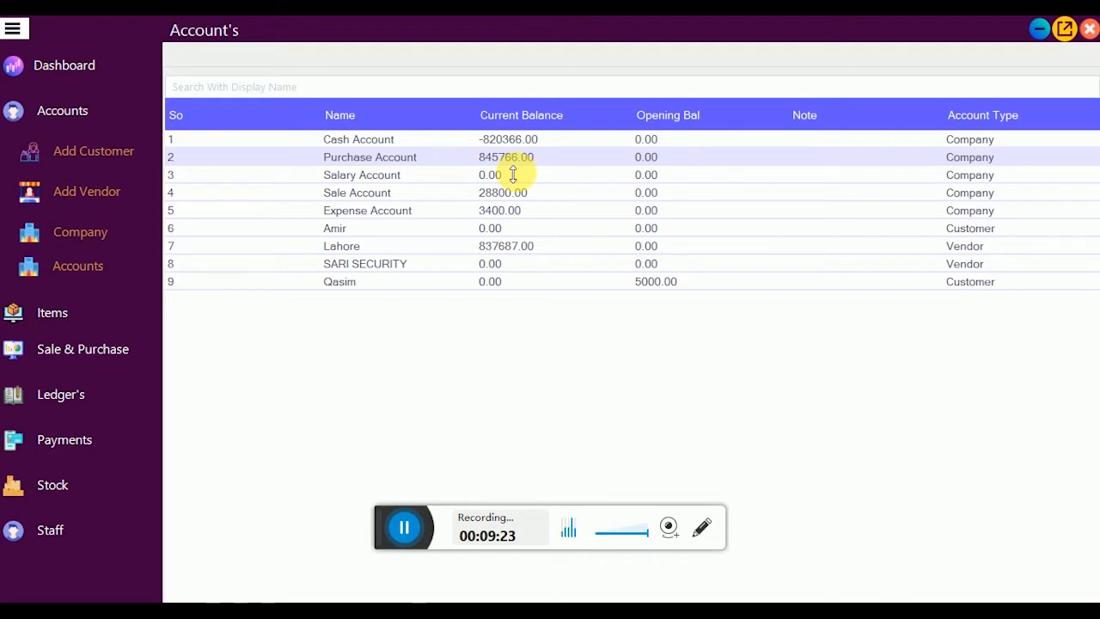
pyautogui.click(100, 118)
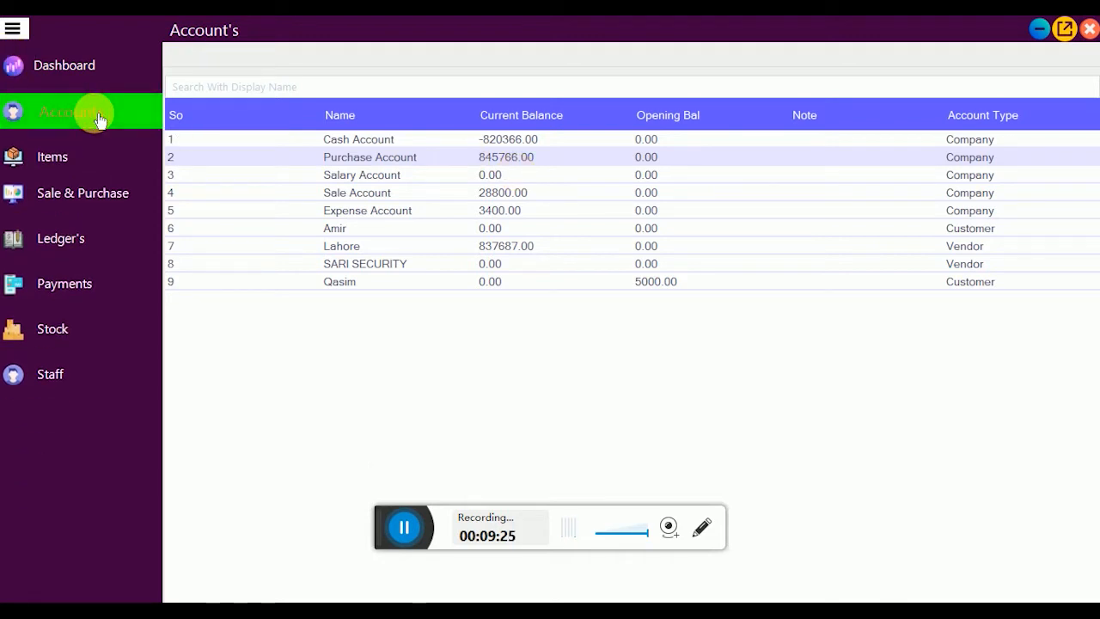
# Step: Open Items > Add Category to see categories like Camera, DVR, HDMI and POWER SUPPLY
pyautogui.click(58, 159)
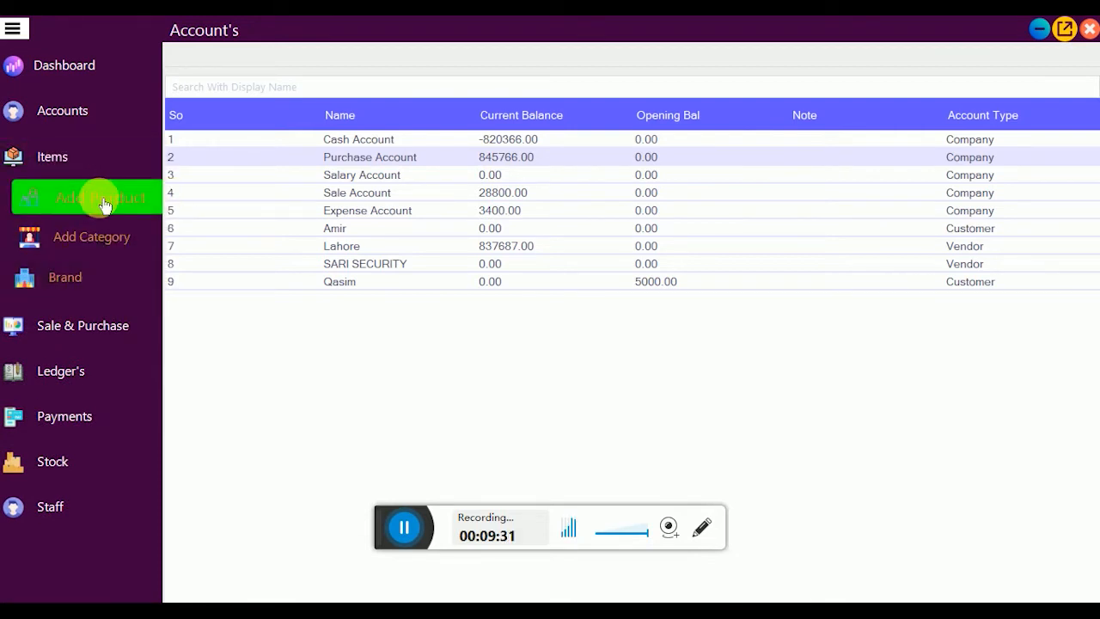
pyautogui.click(100, 238)
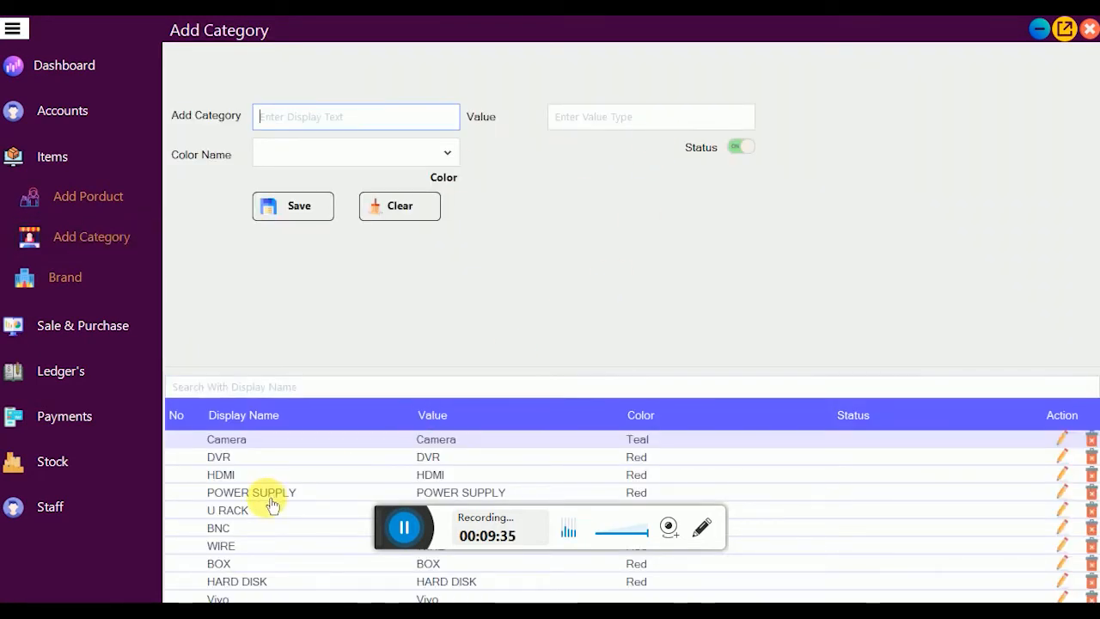
# Step: Load the Camera category for editing and check its colour list, leaving Teal
pyautogui.click(290, 388)
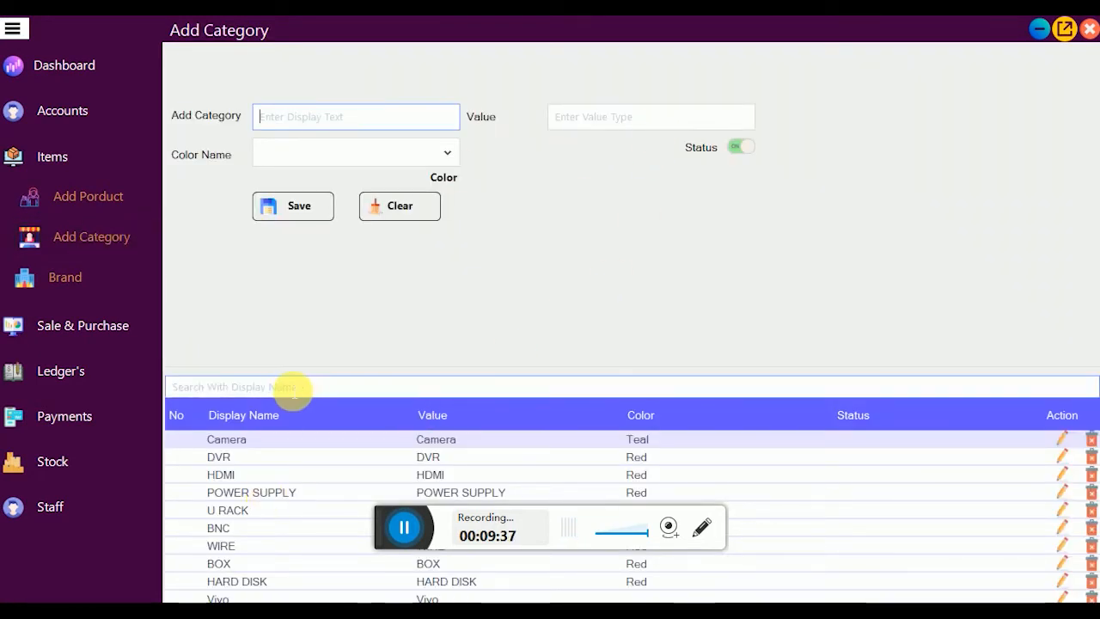
pyautogui.click(436, 517)
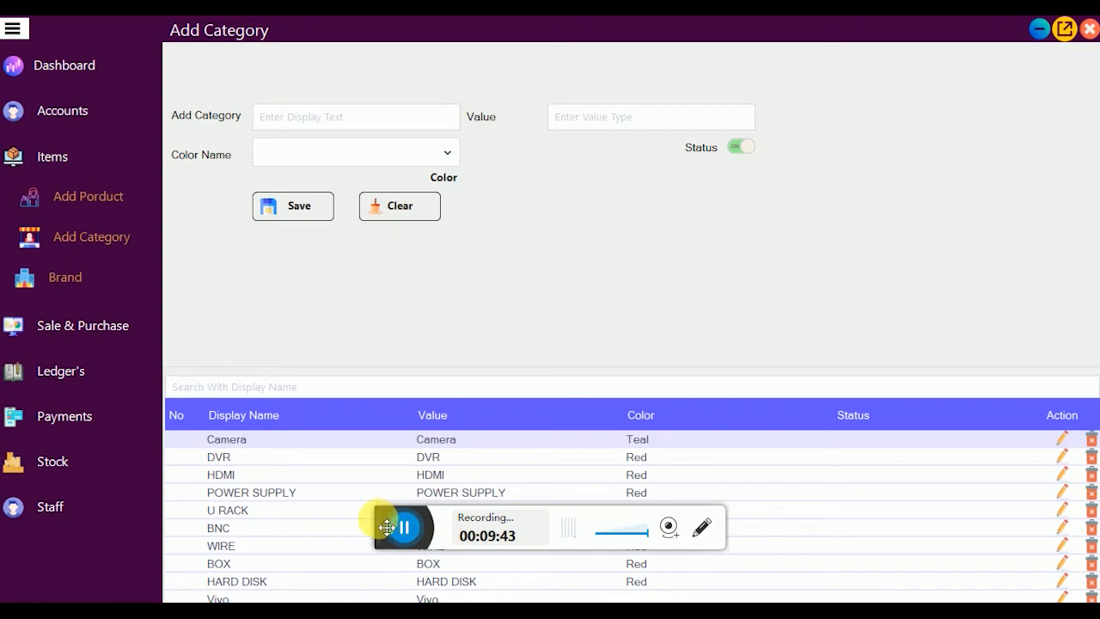
pyautogui.moveTo(387, 527); pyautogui.dragTo(380, 593)
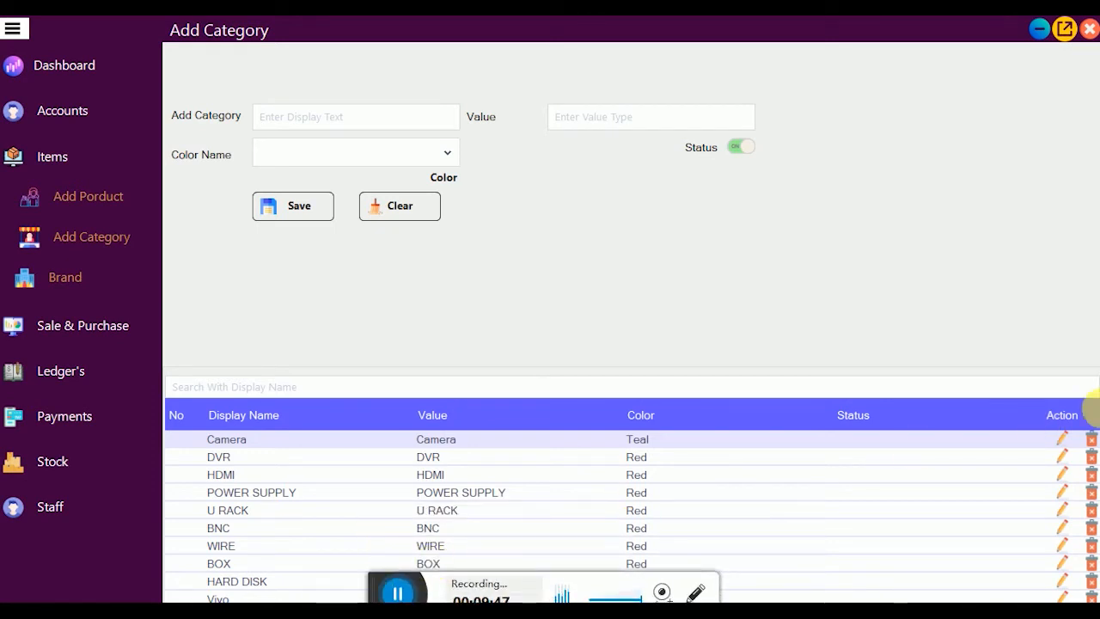
pyautogui.click(1068, 445)
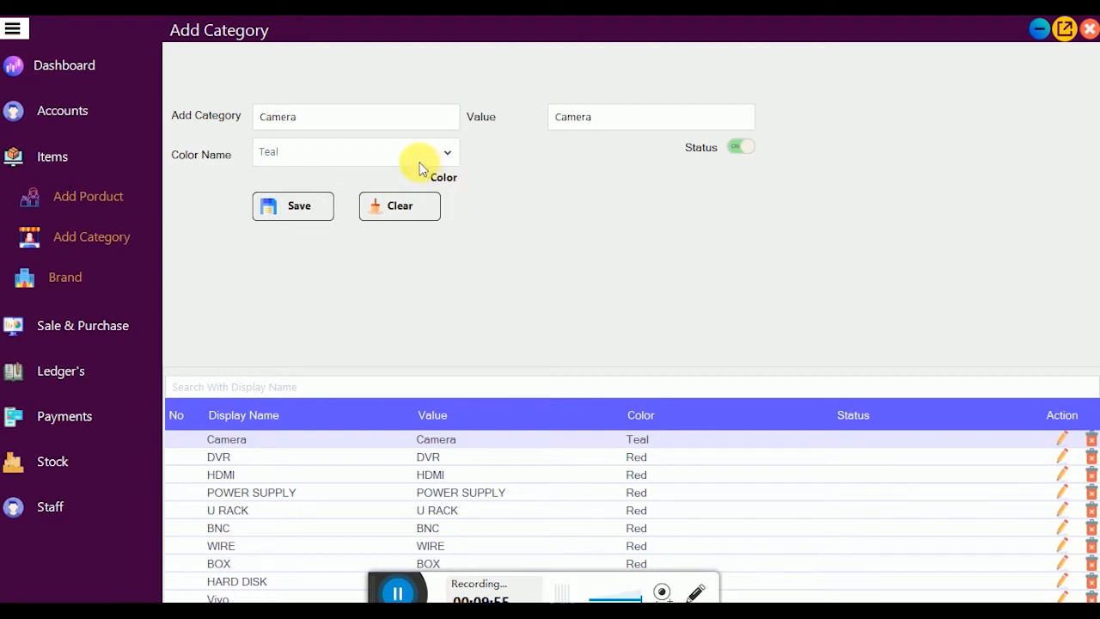
pyautogui.click(443, 155)
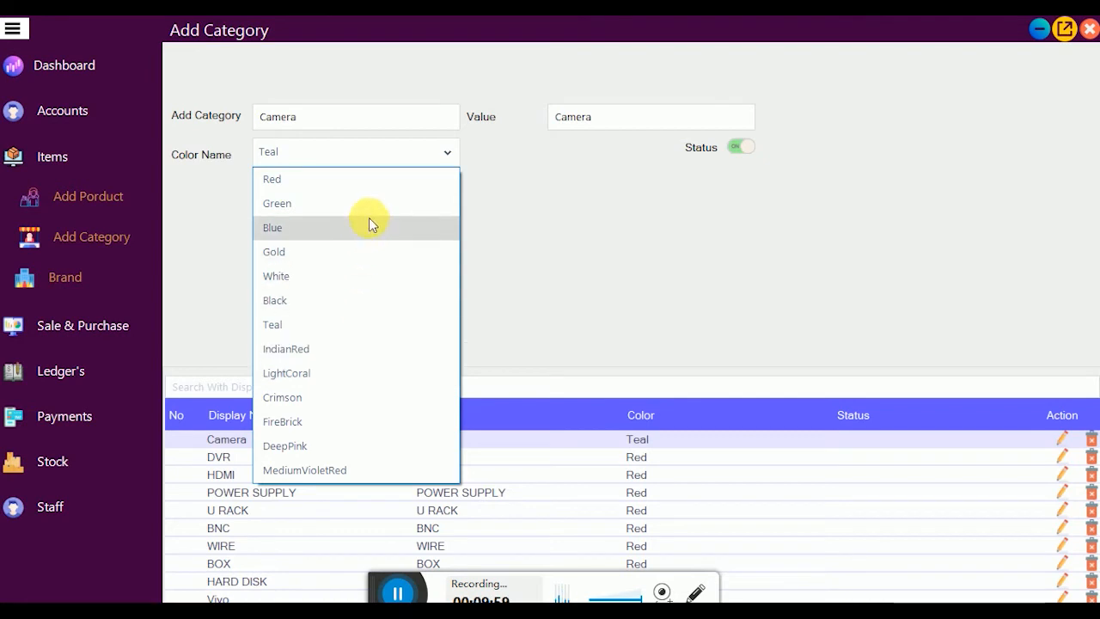
pyautogui.click(442, 155)
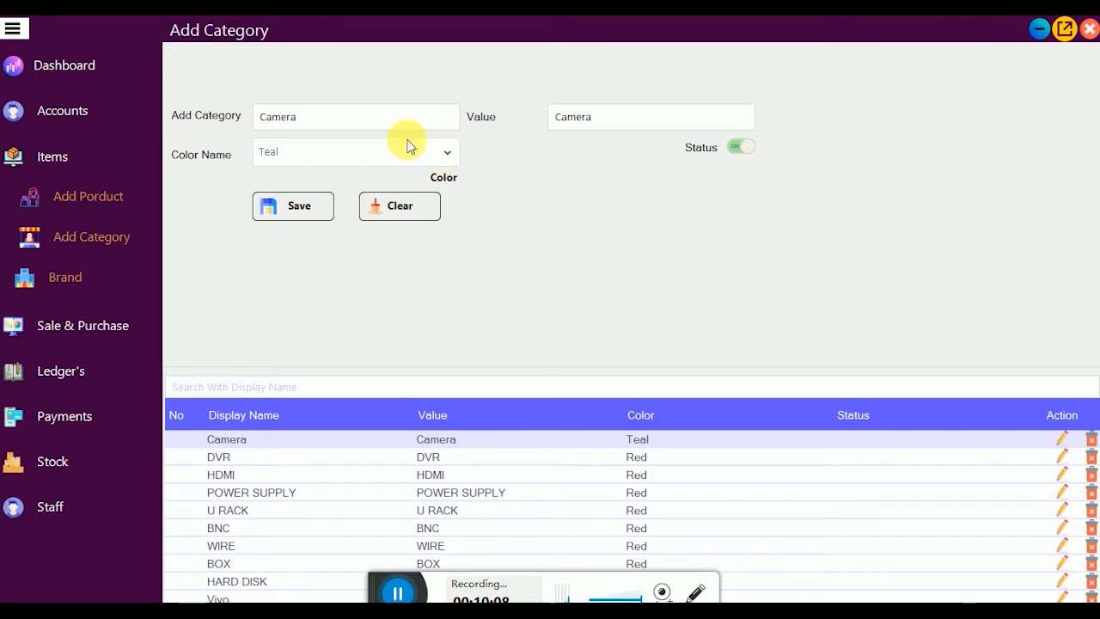
pyautogui.click(318, 116)
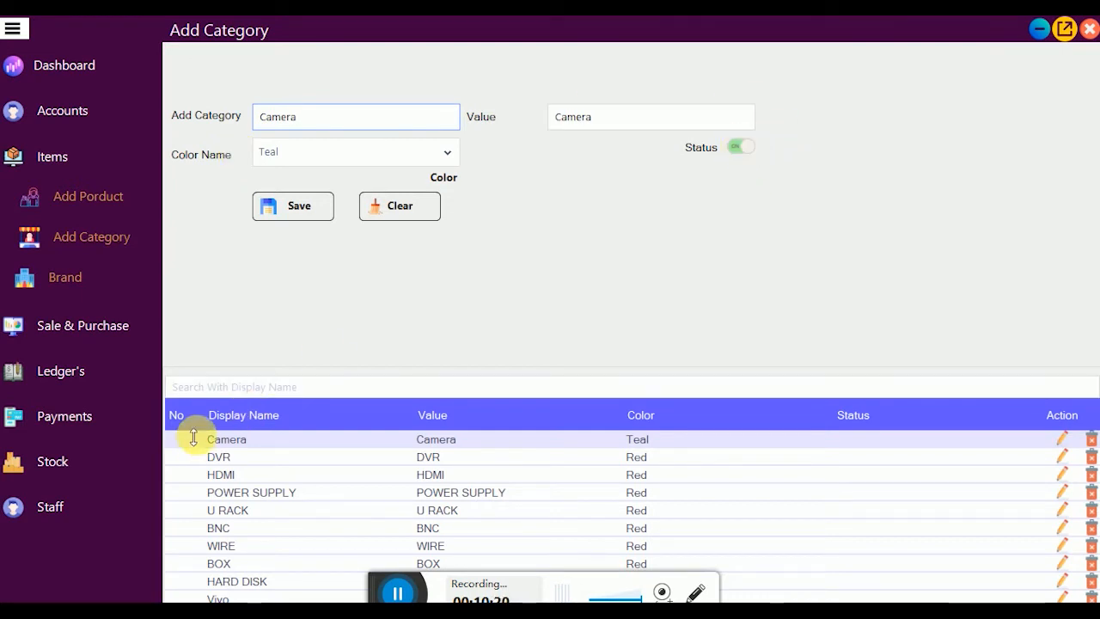
# Step: Test the category search with 's', clear it, and go to the Brand page
pyautogui.click(221, 388)
pyautogui.write('s')
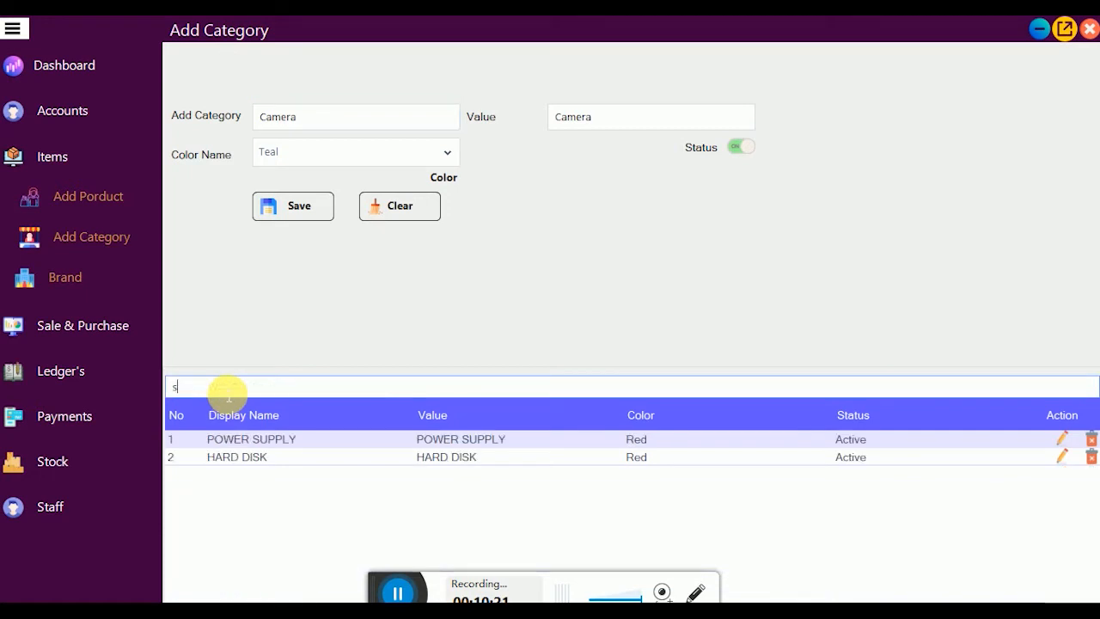
pyautogui.press('BackSpace')
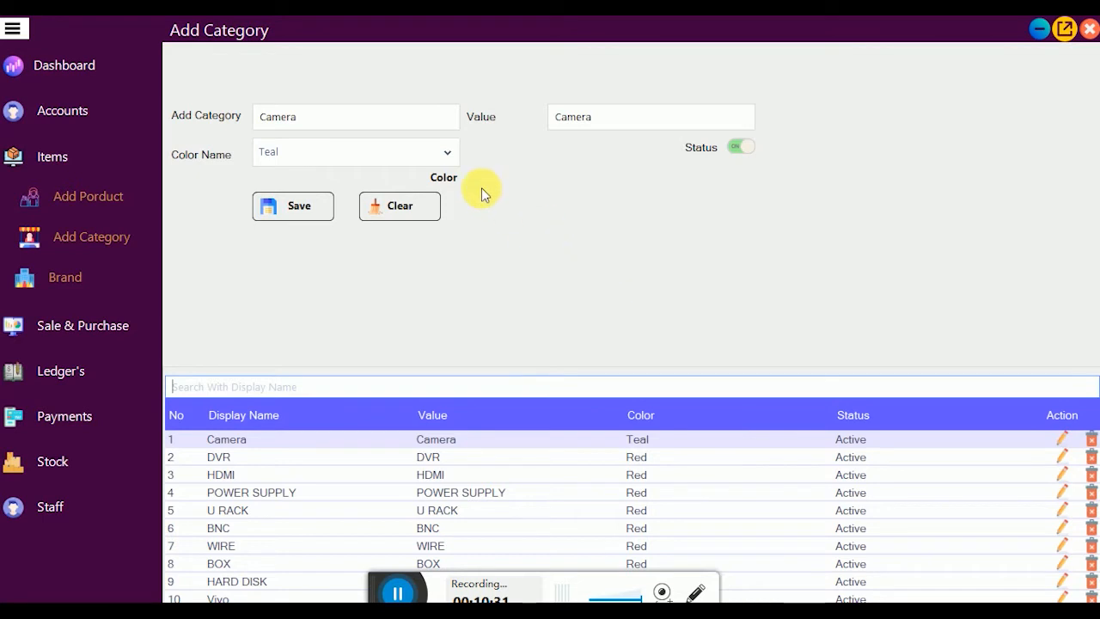
pyautogui.click(47, 279)
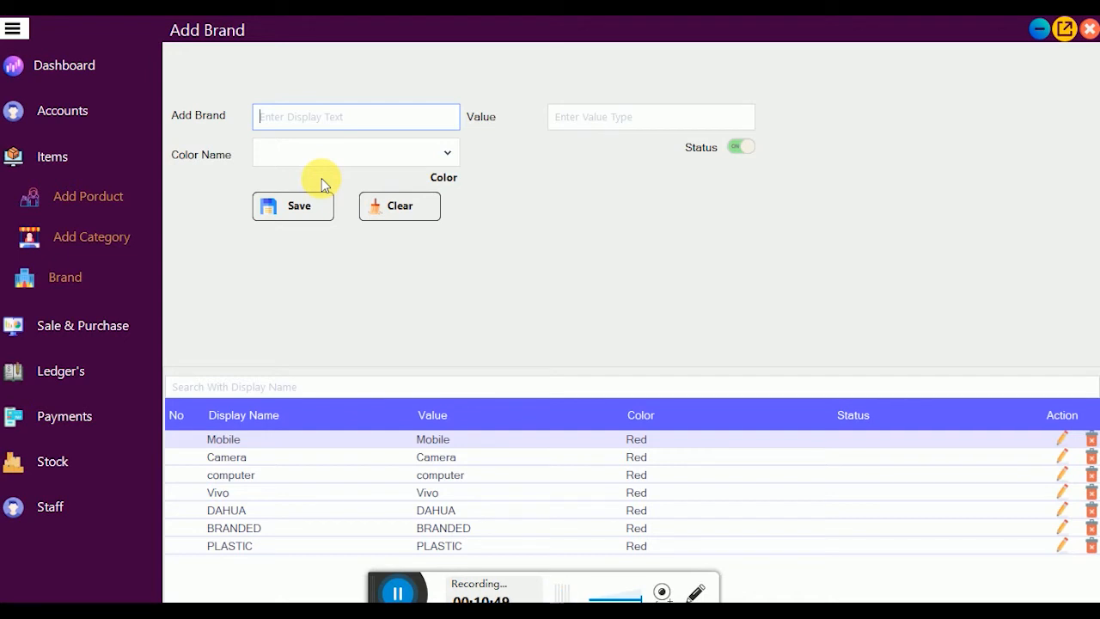
# Step: Open and close the Color Name list without choosing, then go to Add Product
pyautogui.click(445, 154)
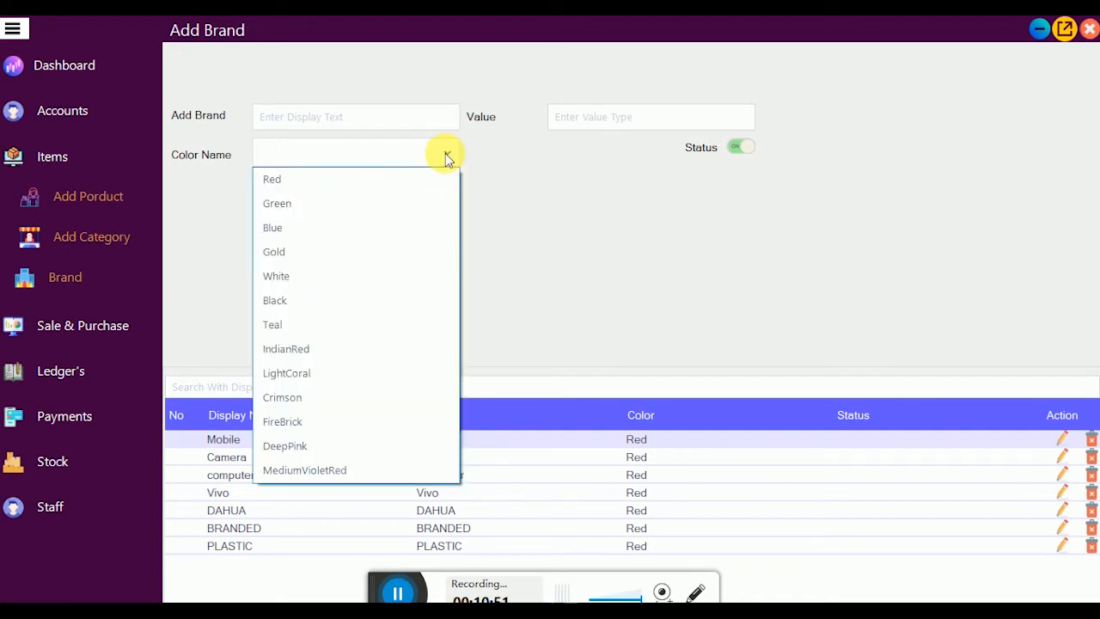
pyautogui.click(445, 154)
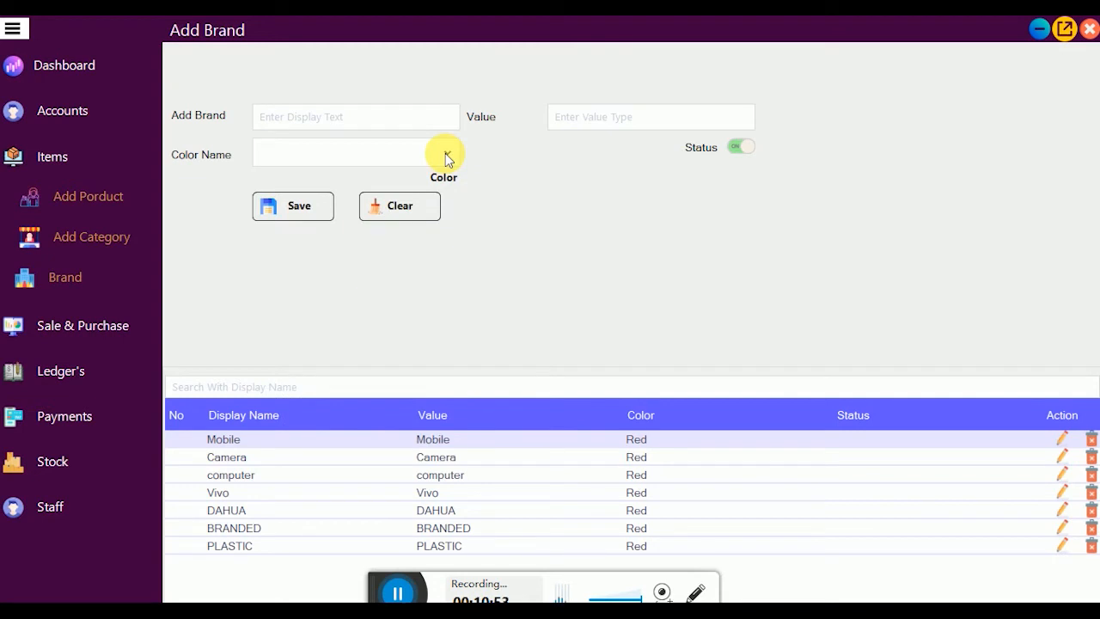
pyautogui.click(88, 204)
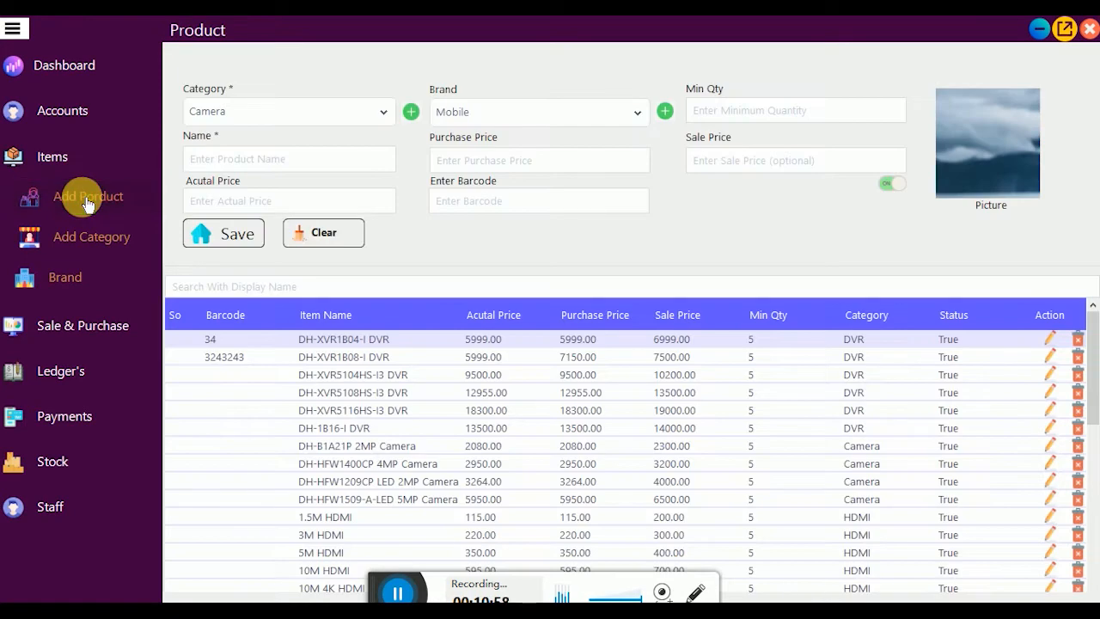
# Step: Search the product list for 's', clear the search, and browse the table
pyautogui.click(251, 288)
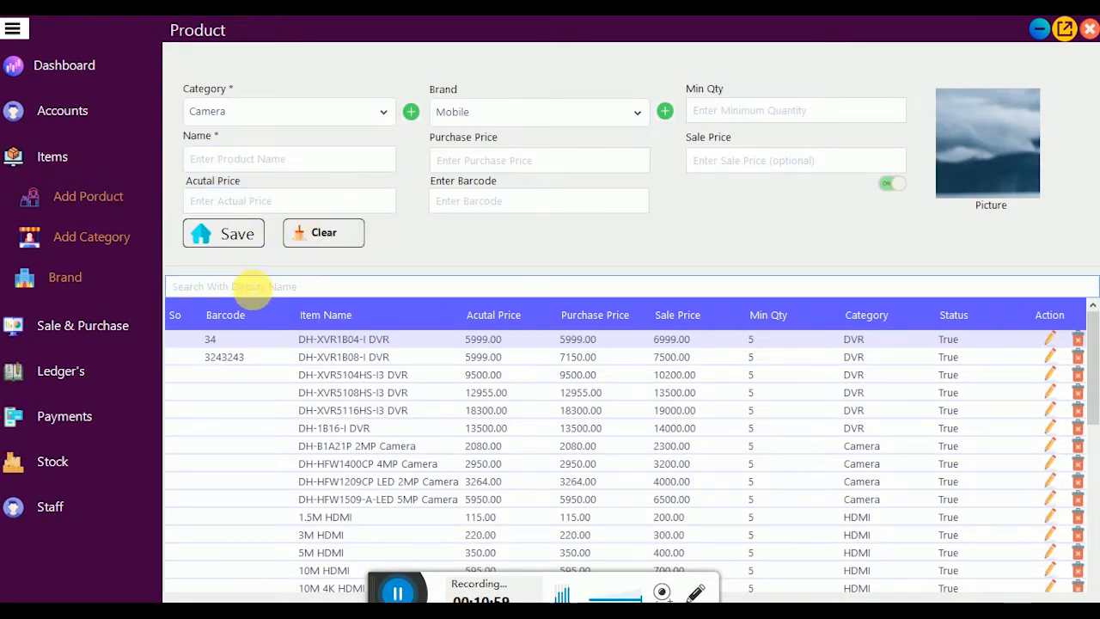
pyautogui.write('s')
pyautogui.press('BackSpace')
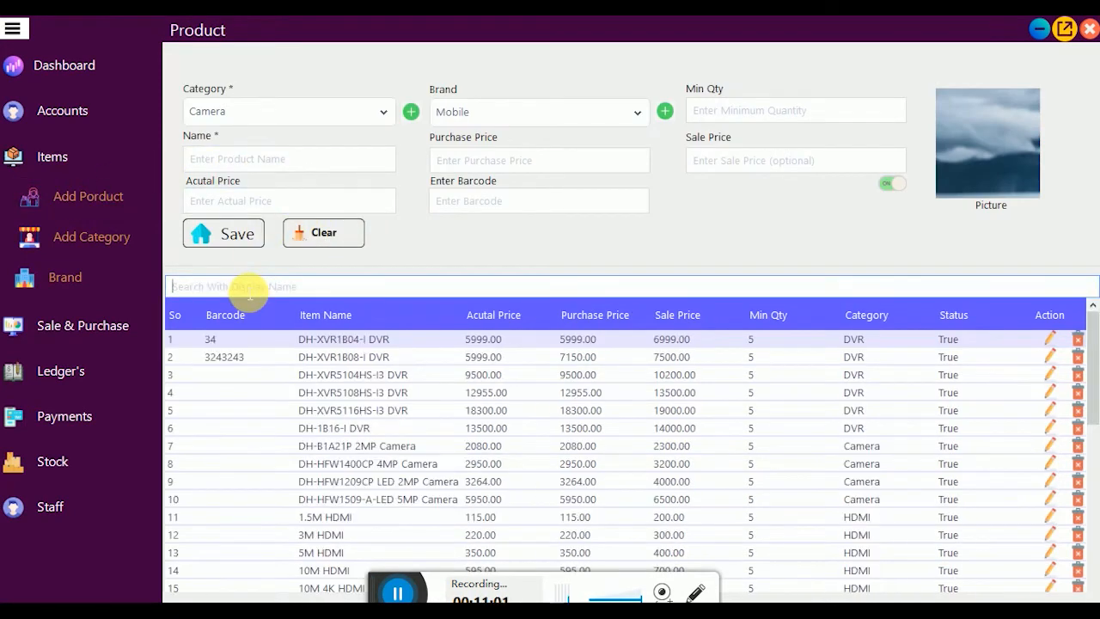
pyautogui.scroll(-5, 565, 550)
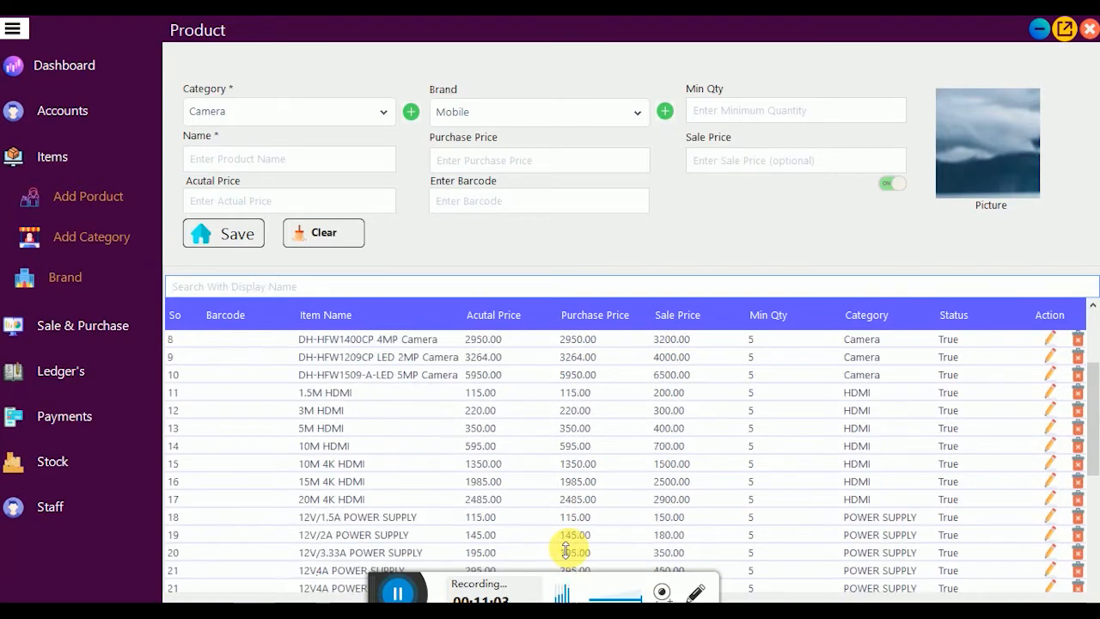
pyautogui.scroll(5, 565, 550)
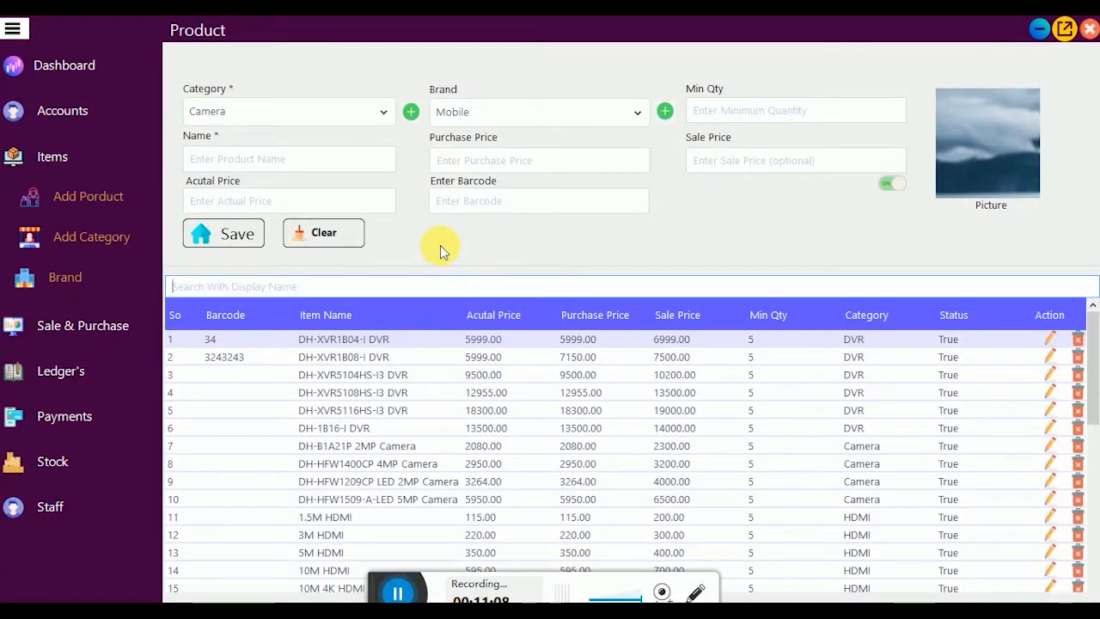
# Step: Enter a minimum quantity of 5 for the new product
pyautogui.click(331, 159)
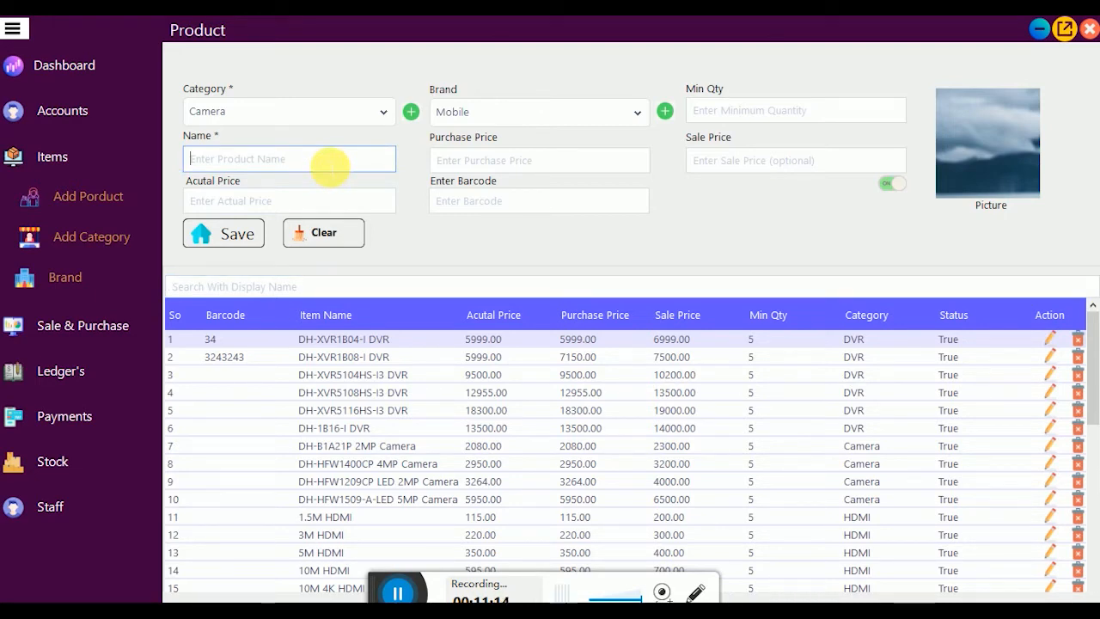
pyautogui.click(789, 120)
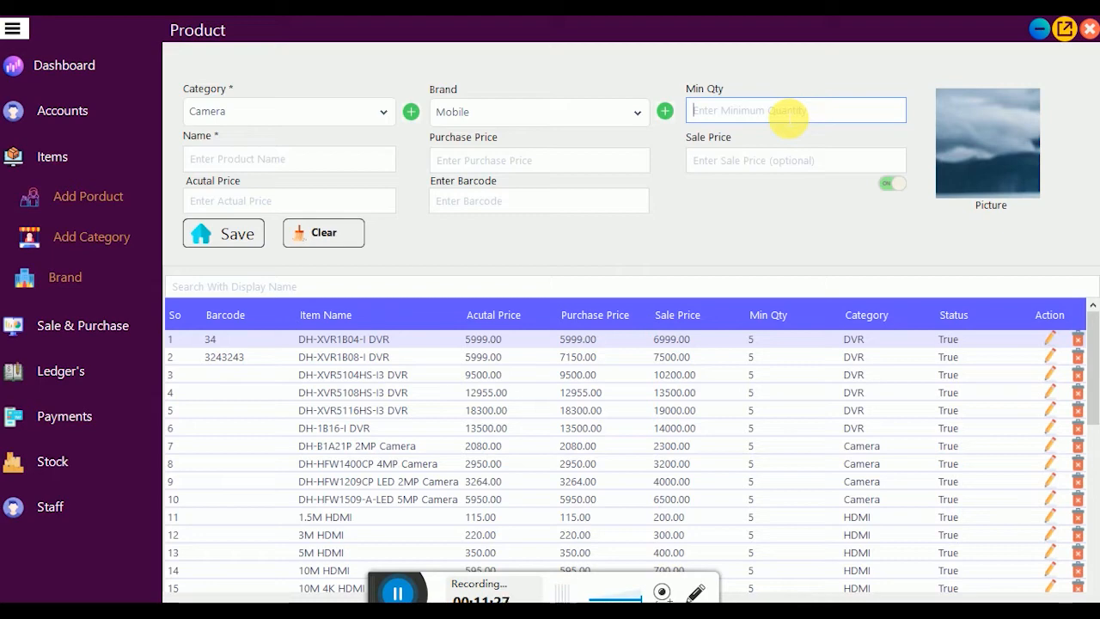
pyautogui.write('5')
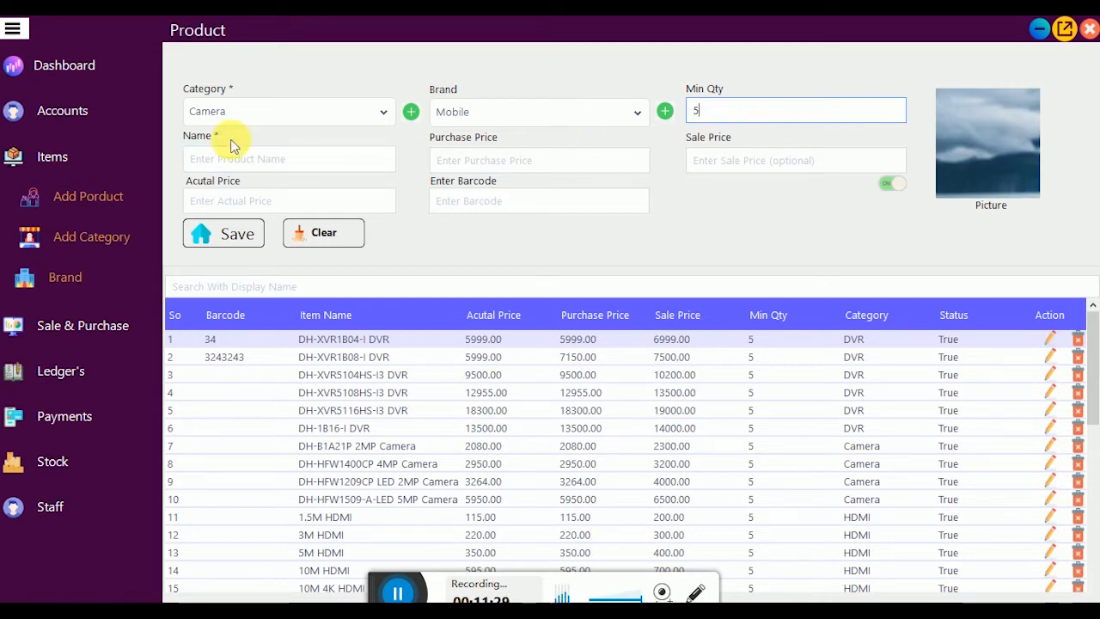
# Step: Set the product's category and brand to Vivo and name it y19
pyautogui.click(385, 111)
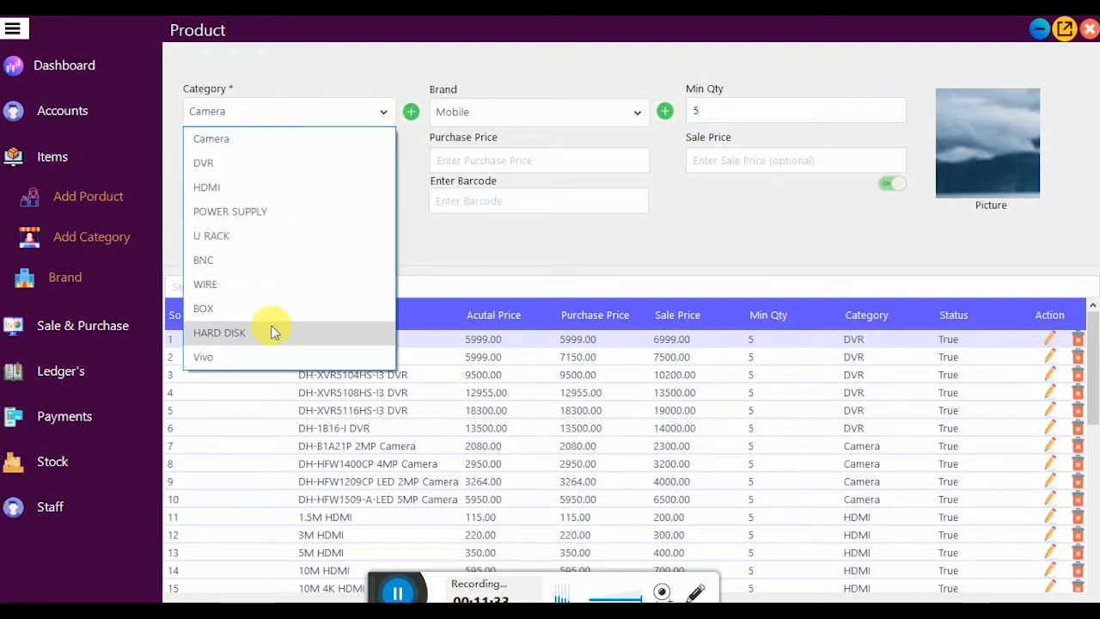
pyautogui.click(234, 356)
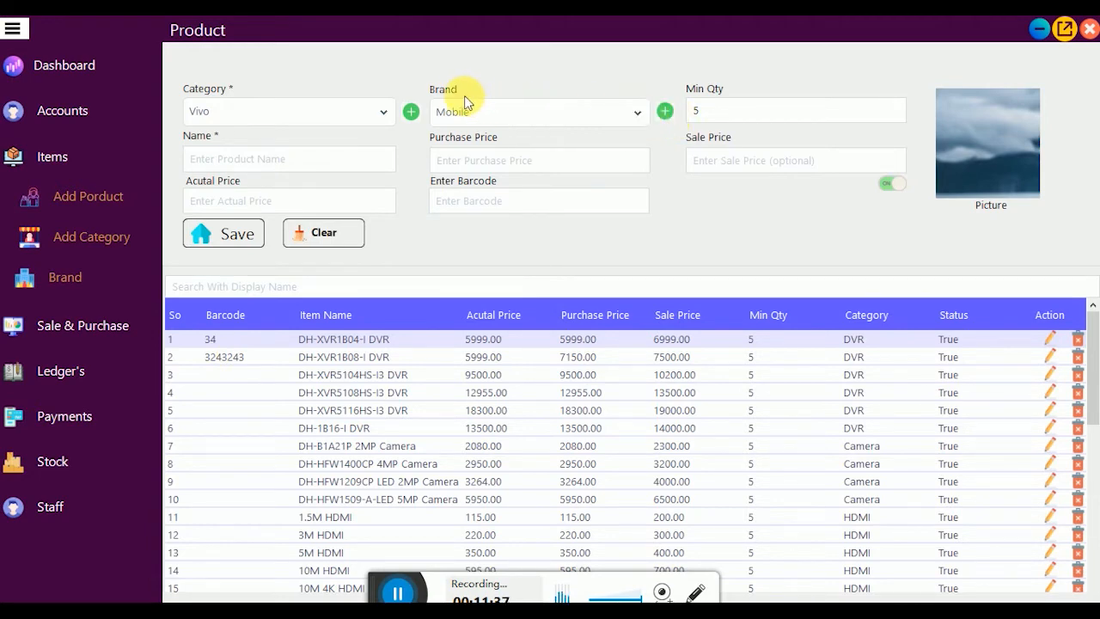
pyautogui.click(638, 114)
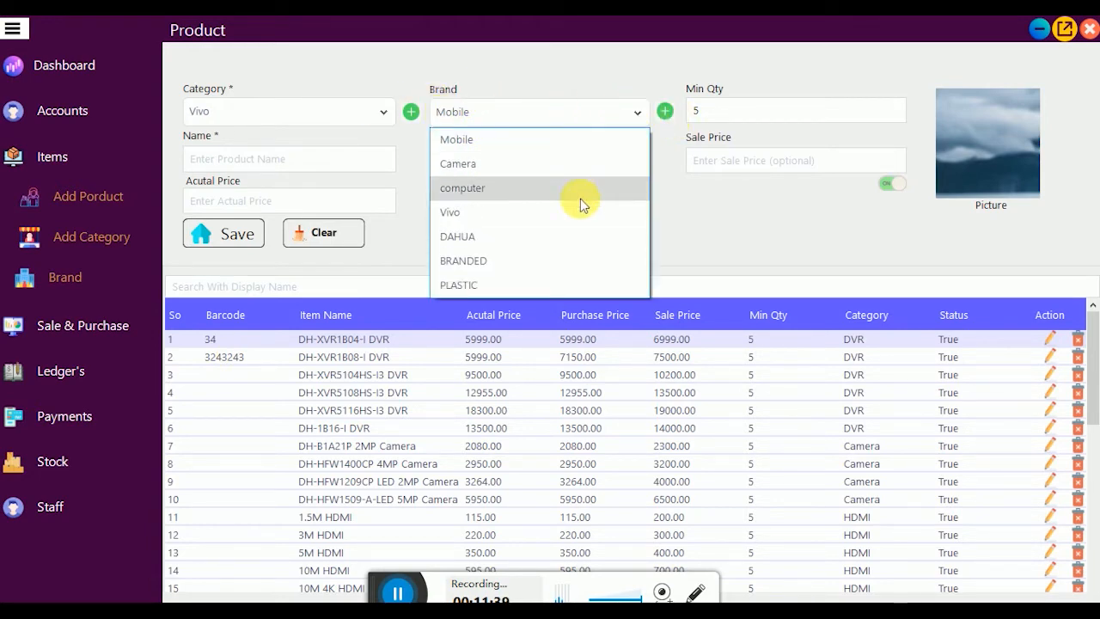
pyautogui.click(480, 213)
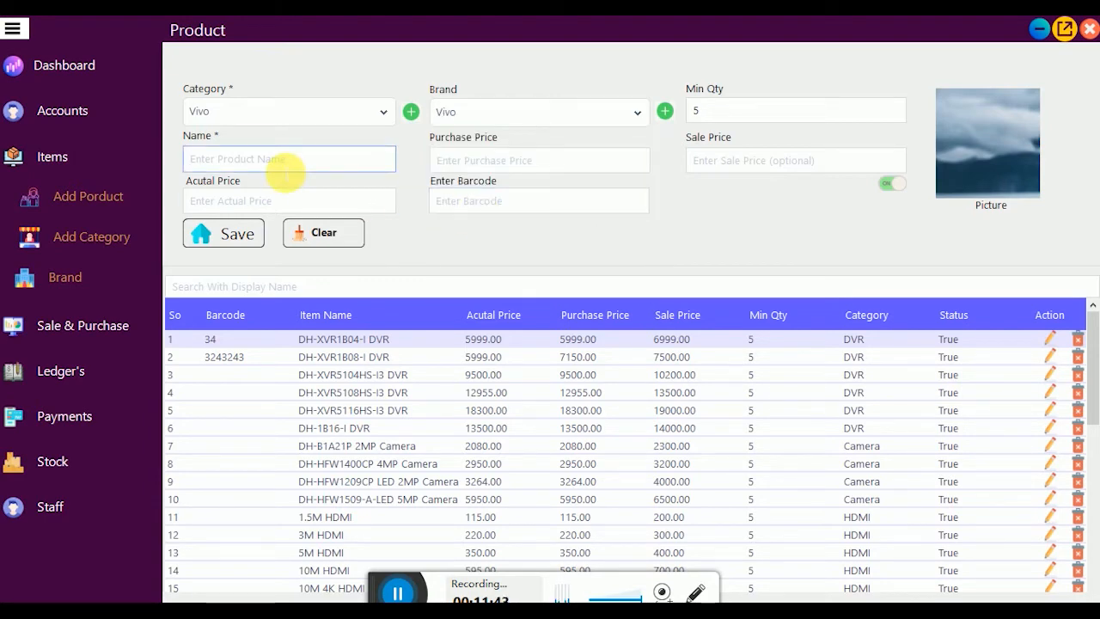
pyautogui.write('A')
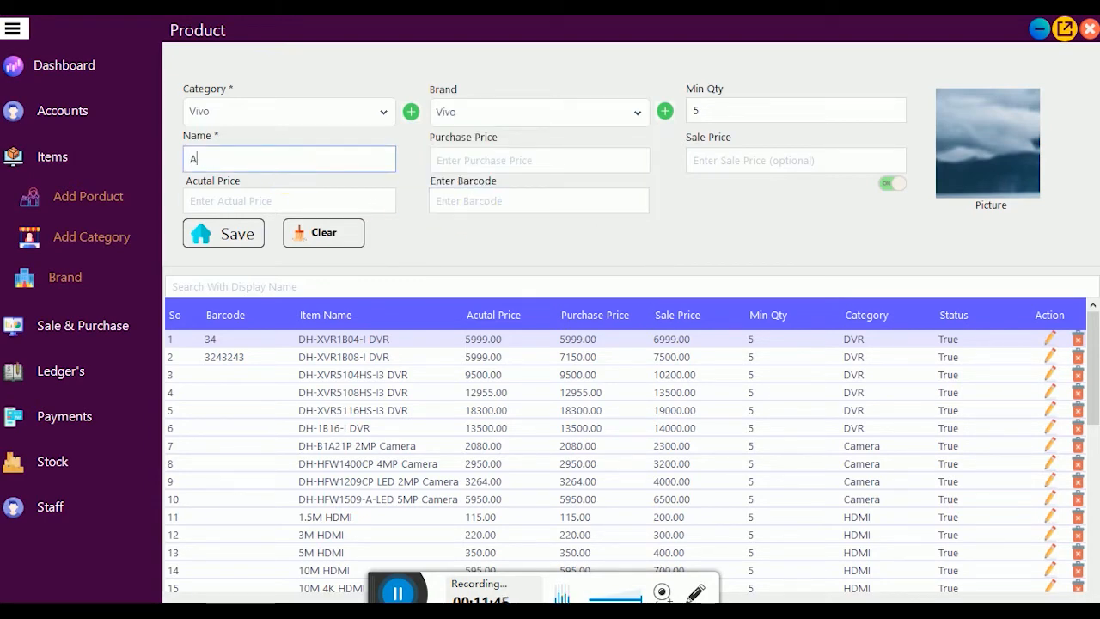
pyautogui.write(' 37')
pyautogui.press('BackSpace')
pyautogui.press('BackSpace')
pyautogui.press('BackSpace')
pyautogui.press('BackSpace')
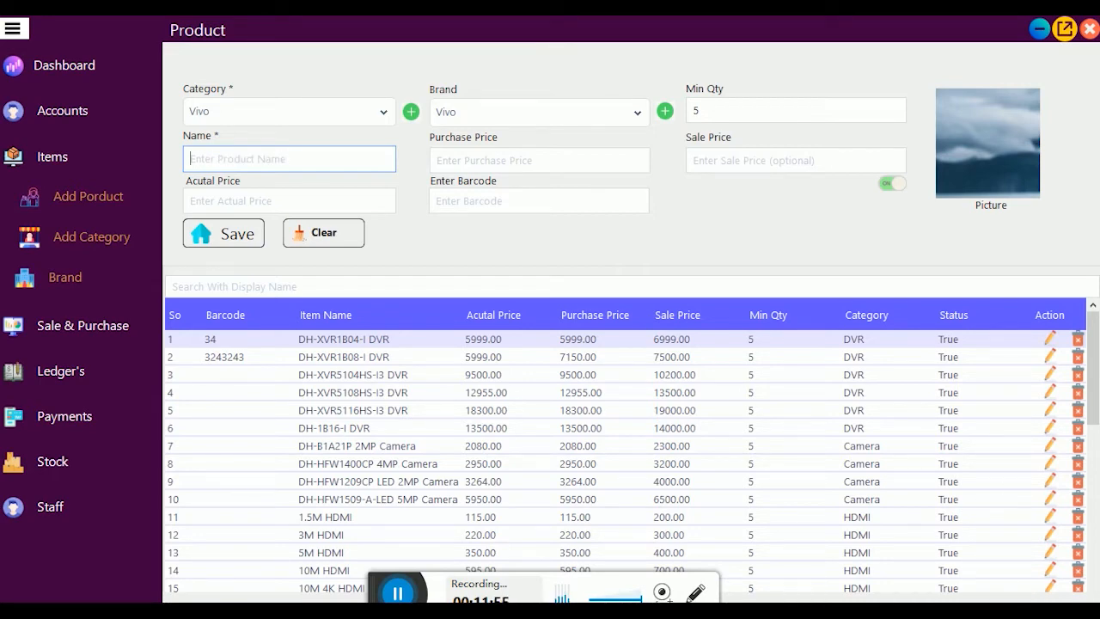
pyautogui.write('y')
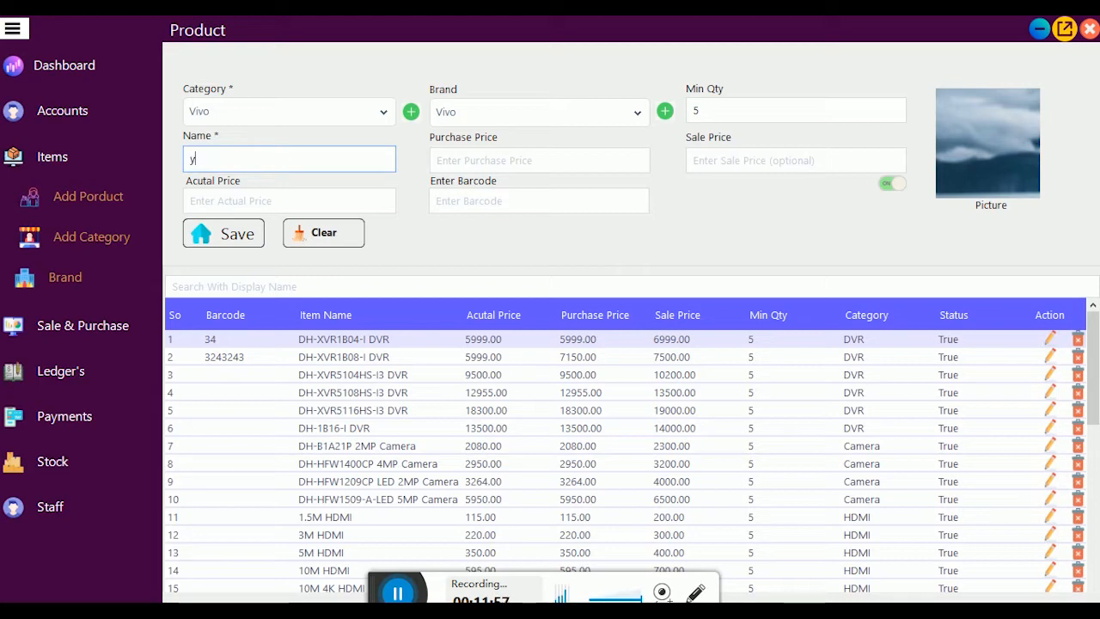
pyautogui.write('19')
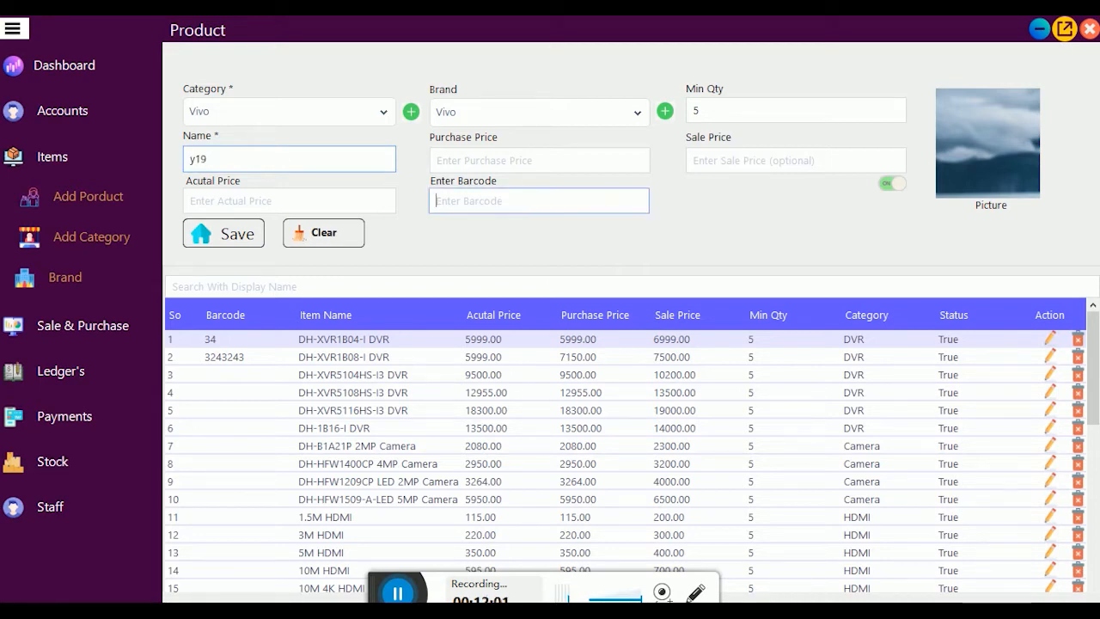
# Step: Enter purchase price 22000, sale price 22500 and actual price 22000
pyautogui.click(453, 160)
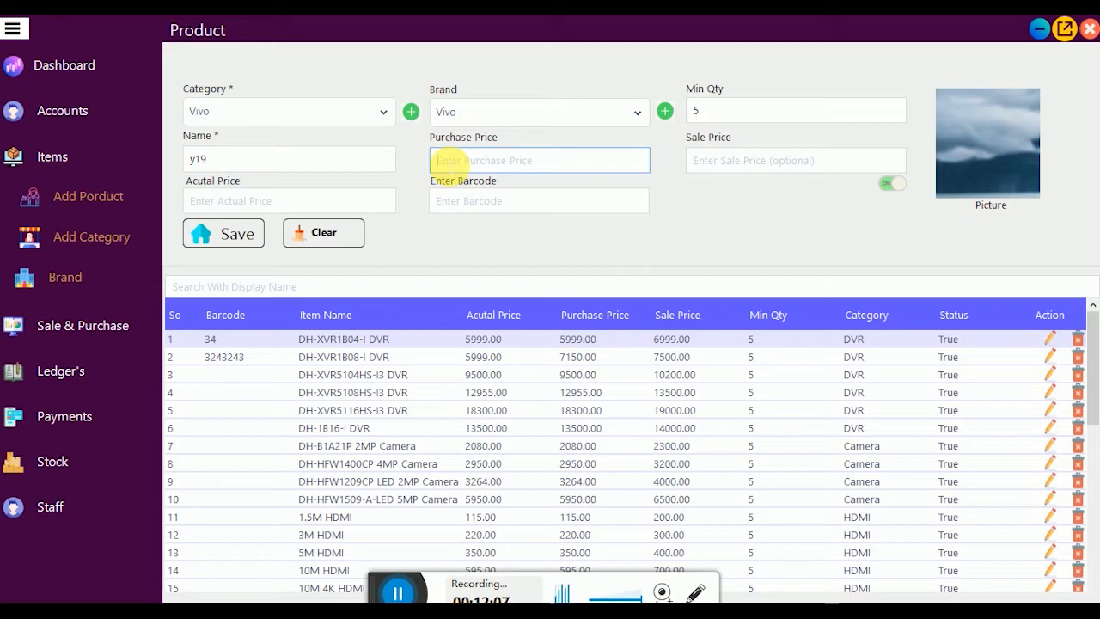
pyautogui.write('22')
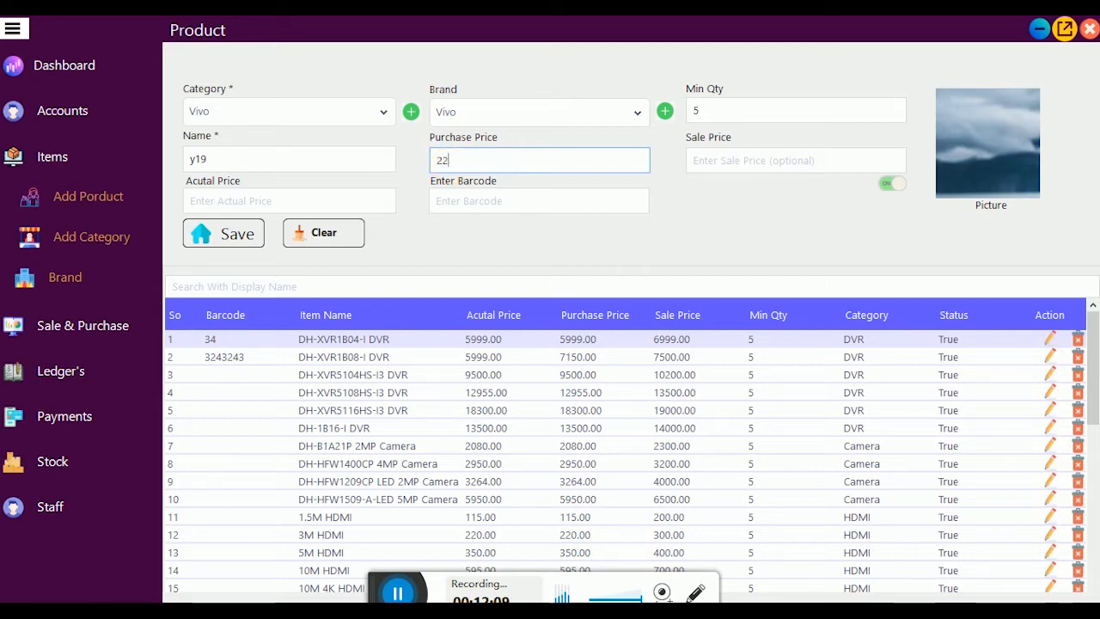
pyautogui.write('000')
pyautogui.press('Tab')
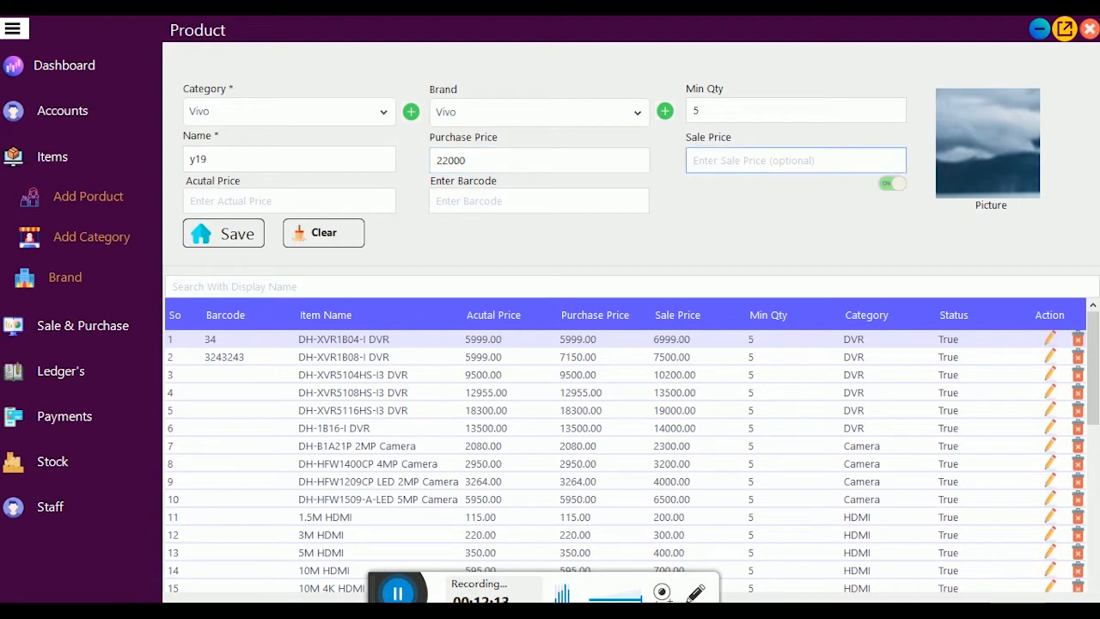
pyautogui.write('7')
pyautogui.press('BackSpace')
pyautogui.write('22500')
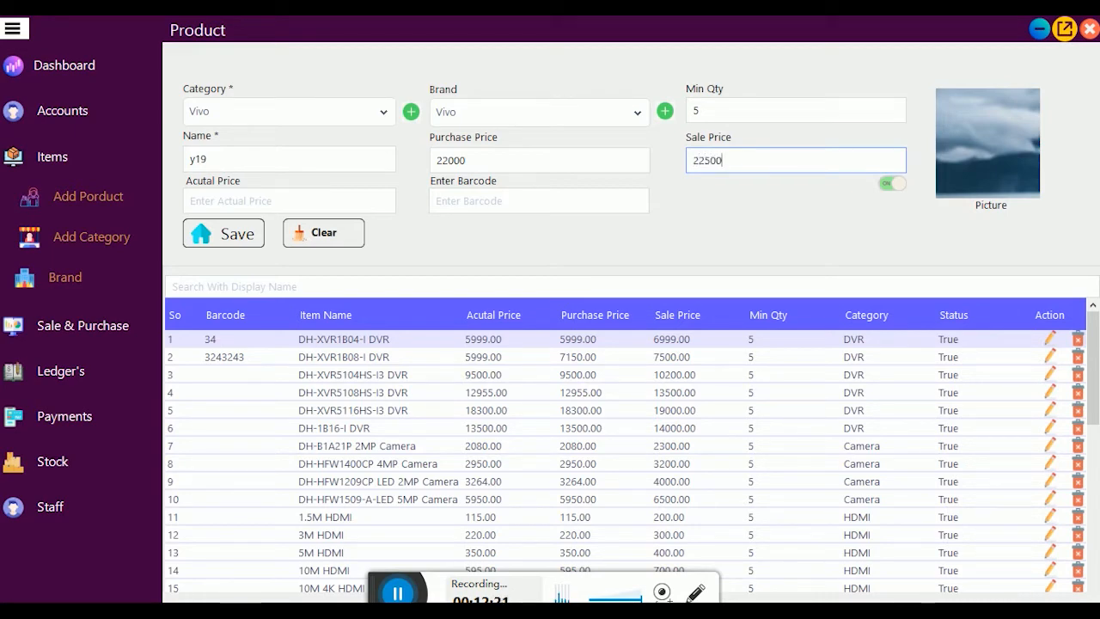
pyautogui.press('Tab')
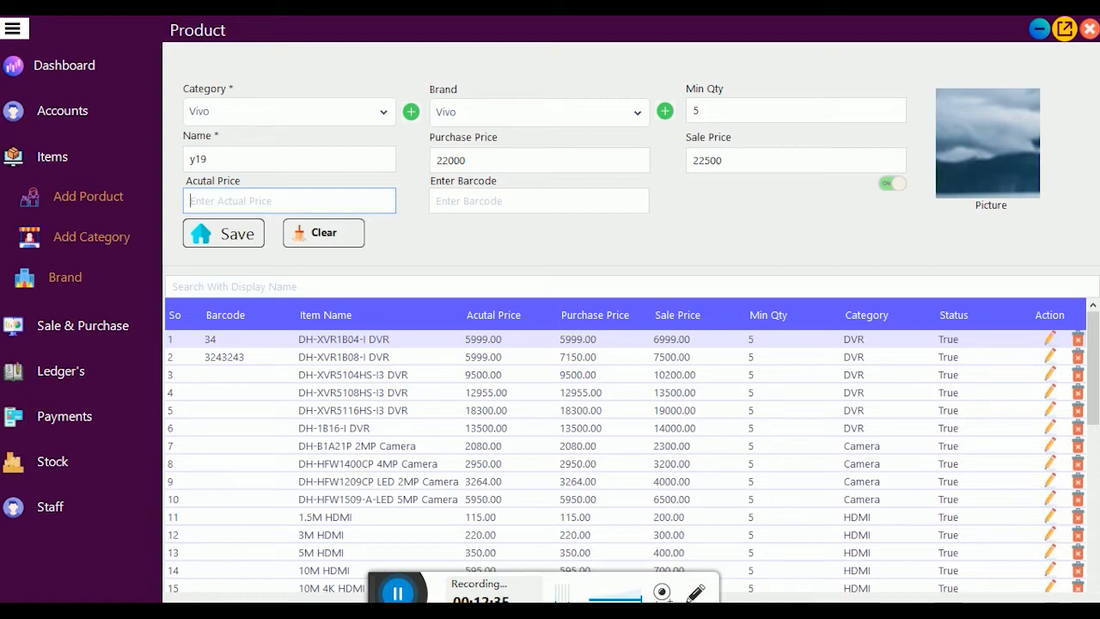
pyautogui.write('21000')
pyautogui.press('BackSpace')
pyautogui.press('BackSpace')
pyautogui.press('BackSpace')
pyautogui.press('BackSpace')
pyautogui.write('2000')
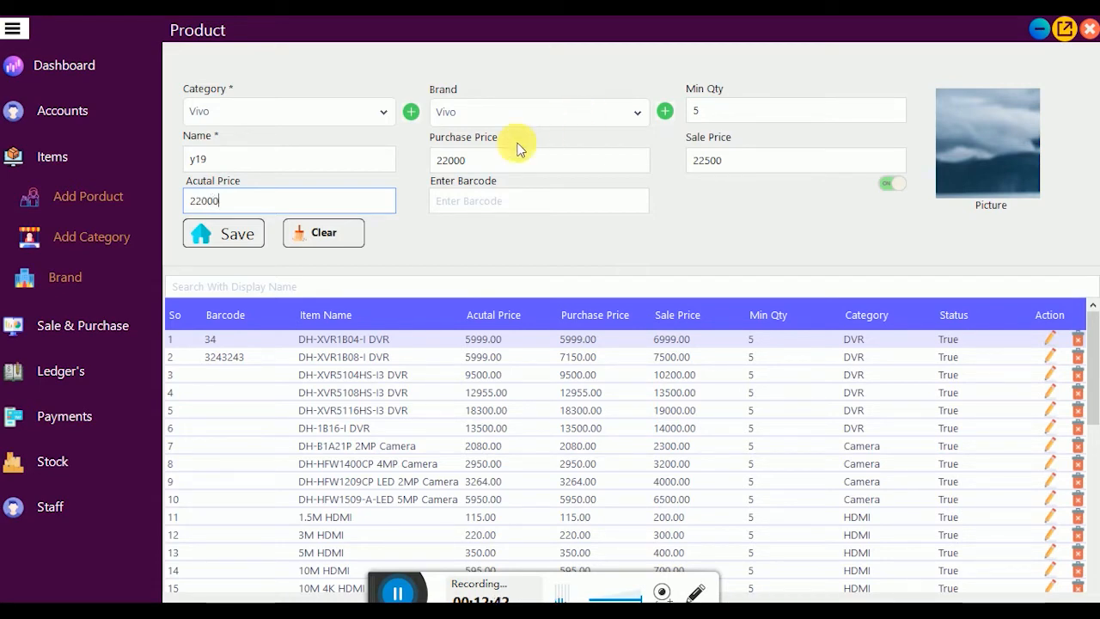
pyautogui.click(479, 163)
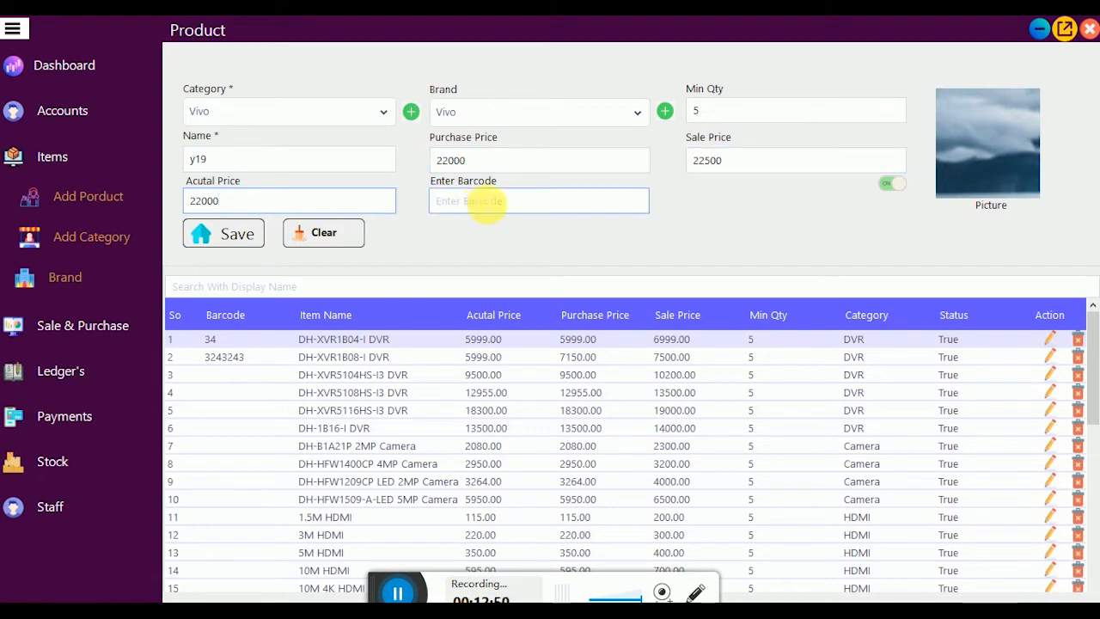
# Step: Enter barcode 23 and save the y19 product
pyautogui.click(486, 203)
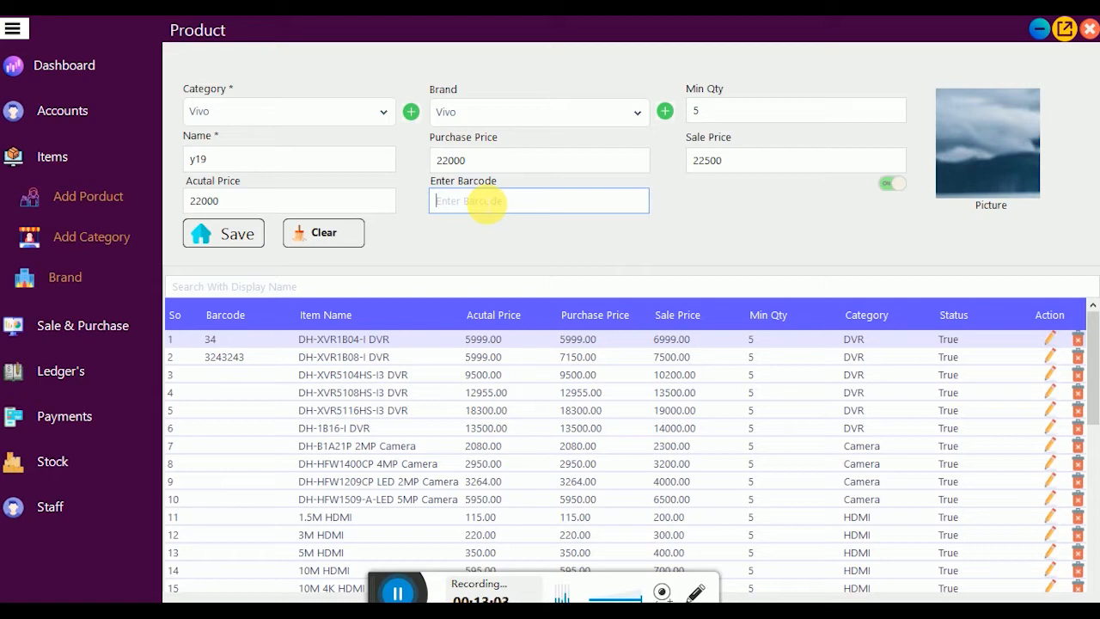
pyautogui.write('23')
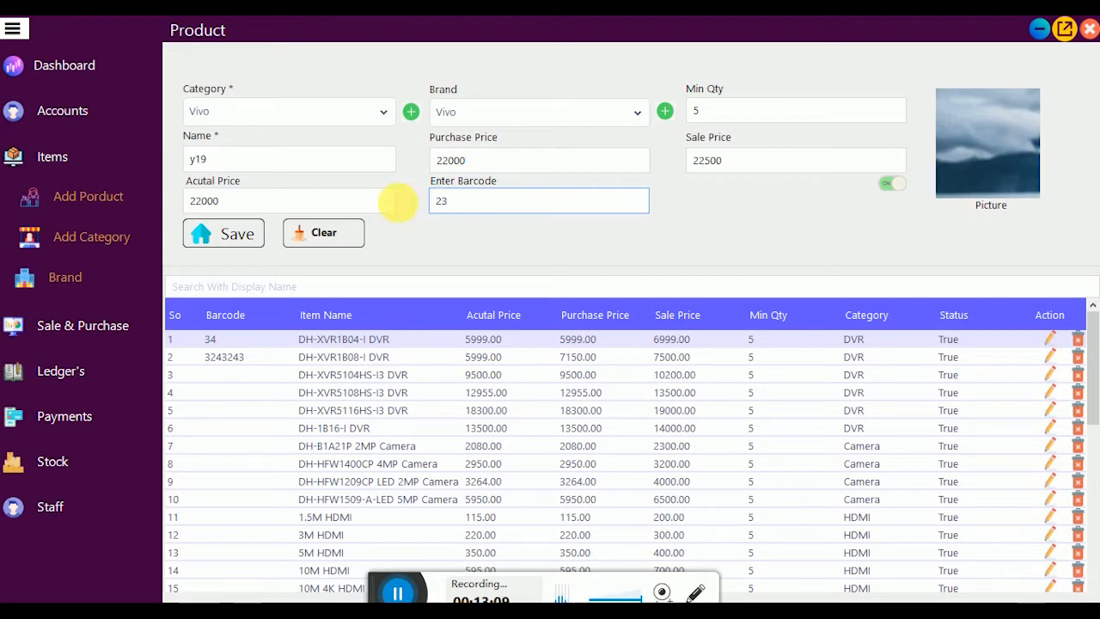
pyautogui.click(231, 237)
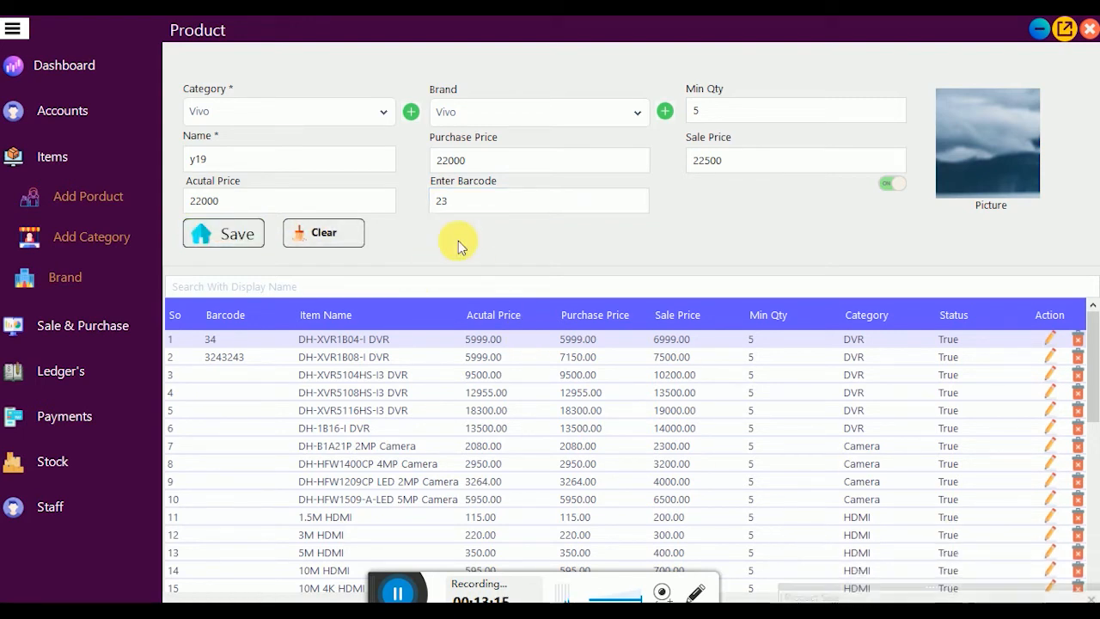
pyautogui.click(300, 162)
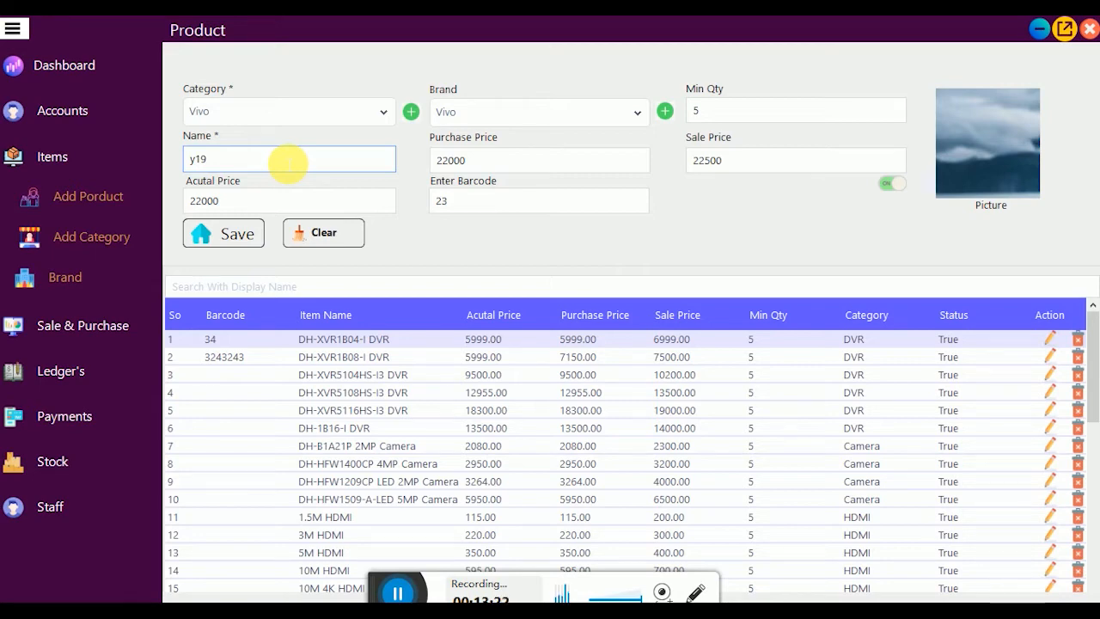
# Step: Change the name to y 20, purchase price to 26000 and sale price to 26500
pyautogui.press('BackSpace')
pyautogui.press('BackSpace')
pyautogui.write('20')
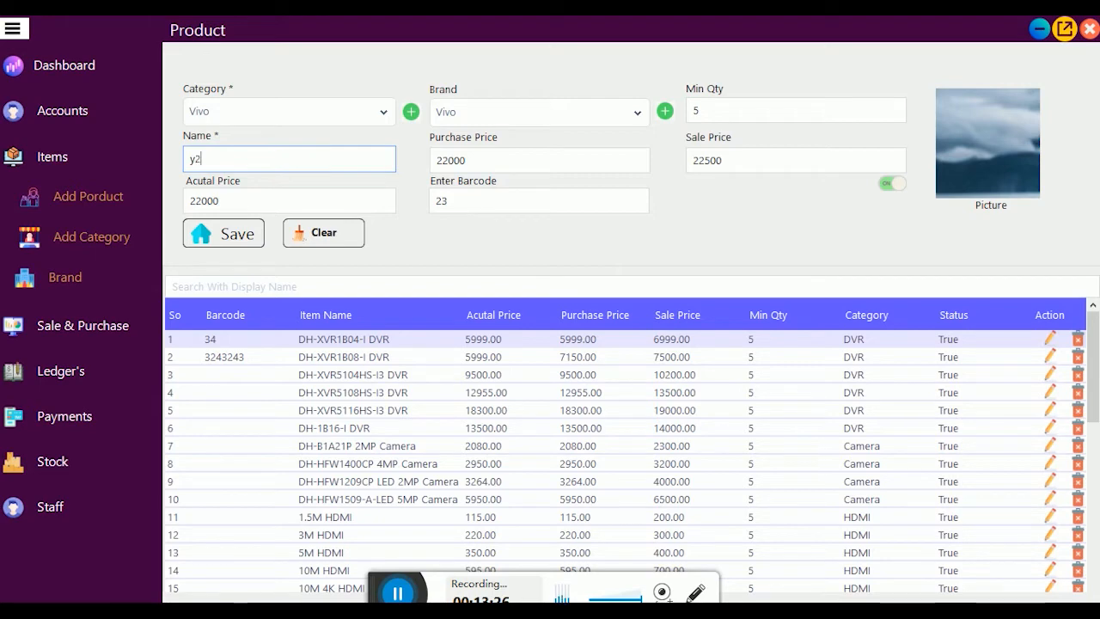
pyautogui.press('Left')
pyautogui.press('Left')
pyautogui.click(453, 161)
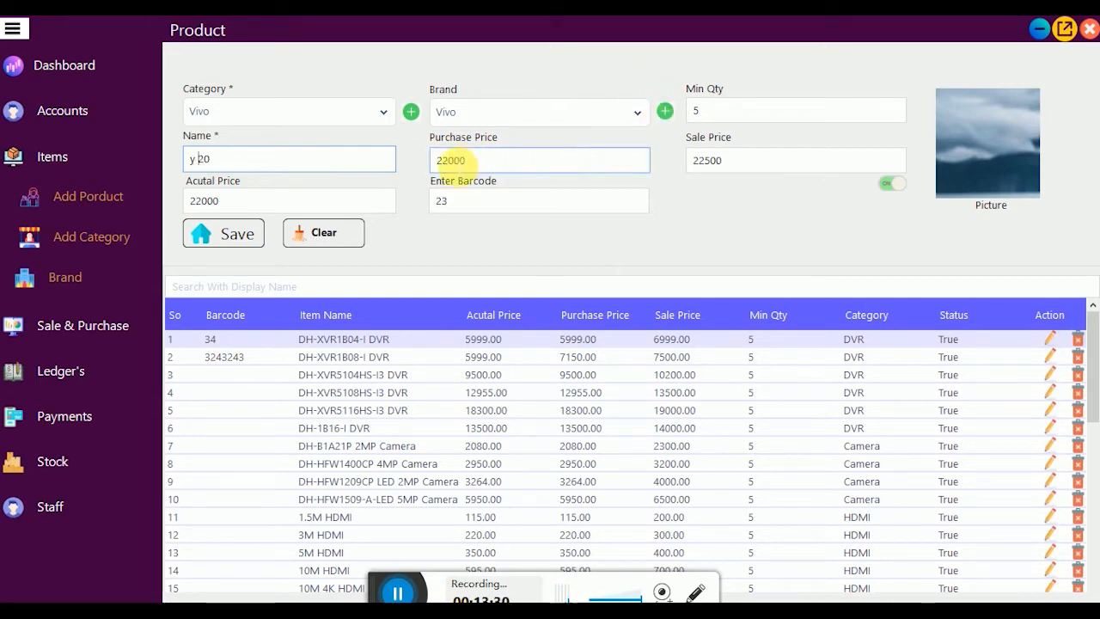
pyautogui.press('BackSpace')
pyautogui.write('6')
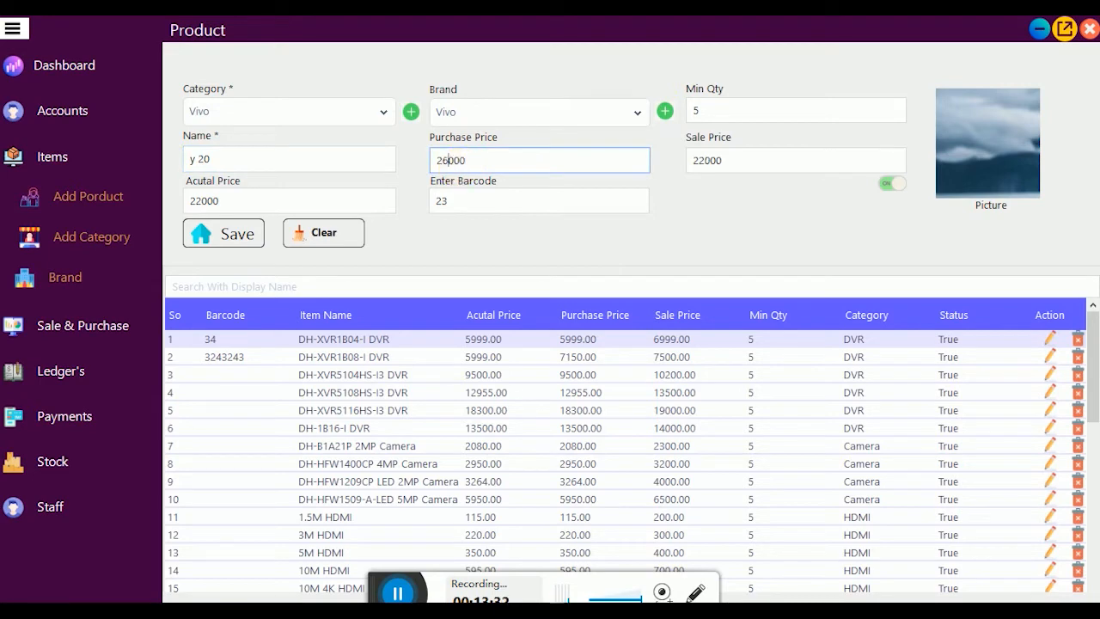
pyautogui.click(705, 172)
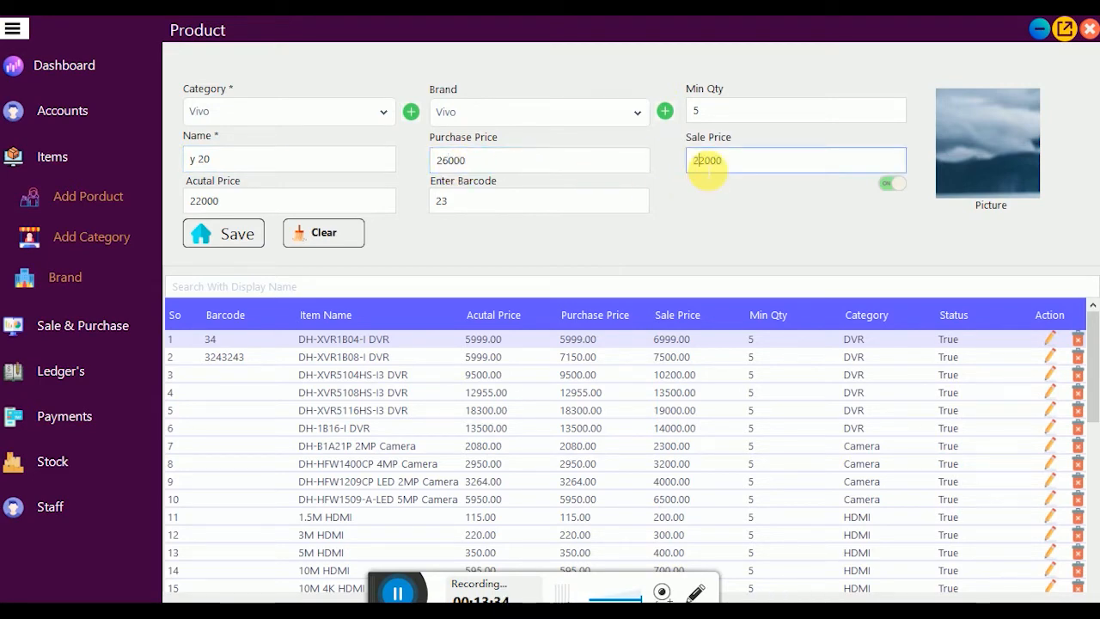
pyautogui.press('BackSpace')
pyautogui.write('6')
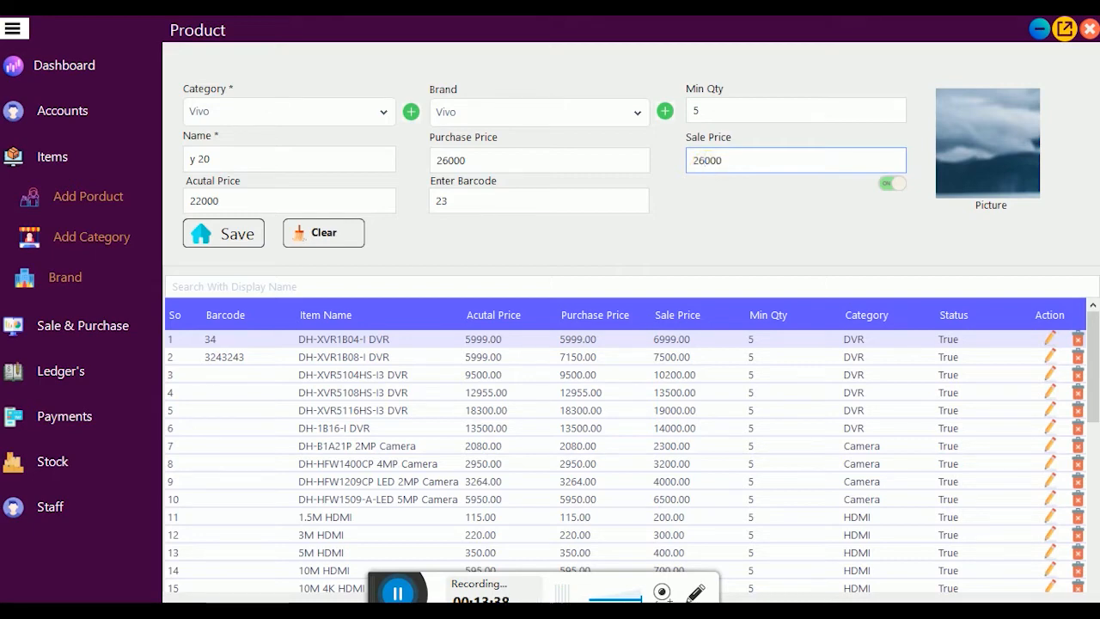
pyautogui.write('5')
# Step: Save y 20, then dismiss the duplicate-name error from saving again
pyautogui.click(236, 239)
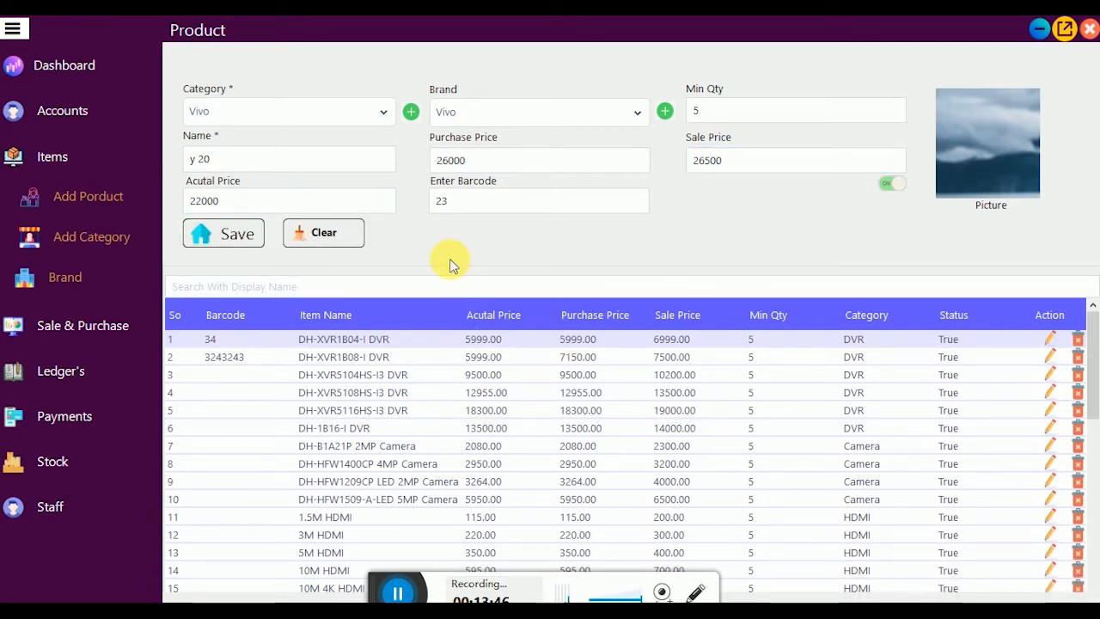
pyautogui.click(247, 240)
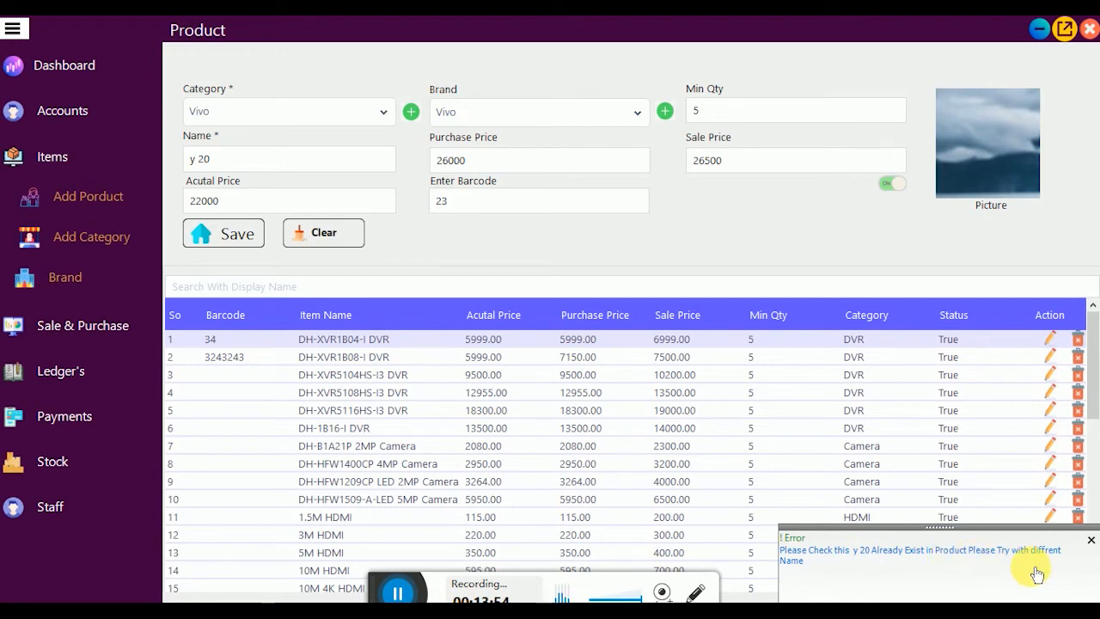
pyautogui.click(1089, 541)
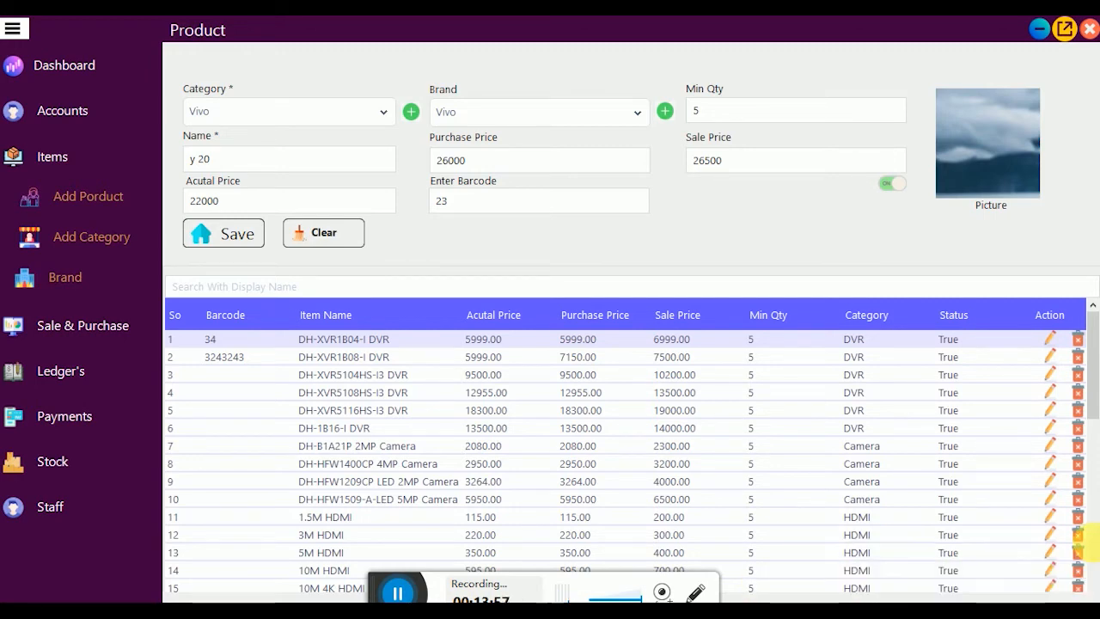
# Step: Load the 4*6 BOX product into the form using its edit pencil
pyautogui.scroll(-9, 648, 437)
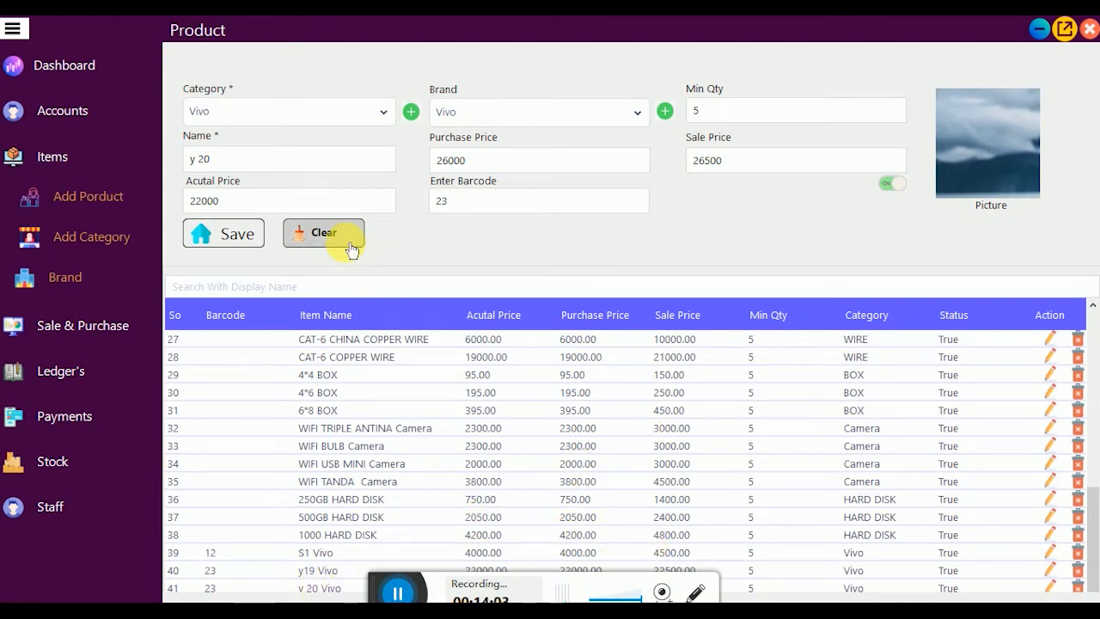
pyautogui.click(1059, 591)
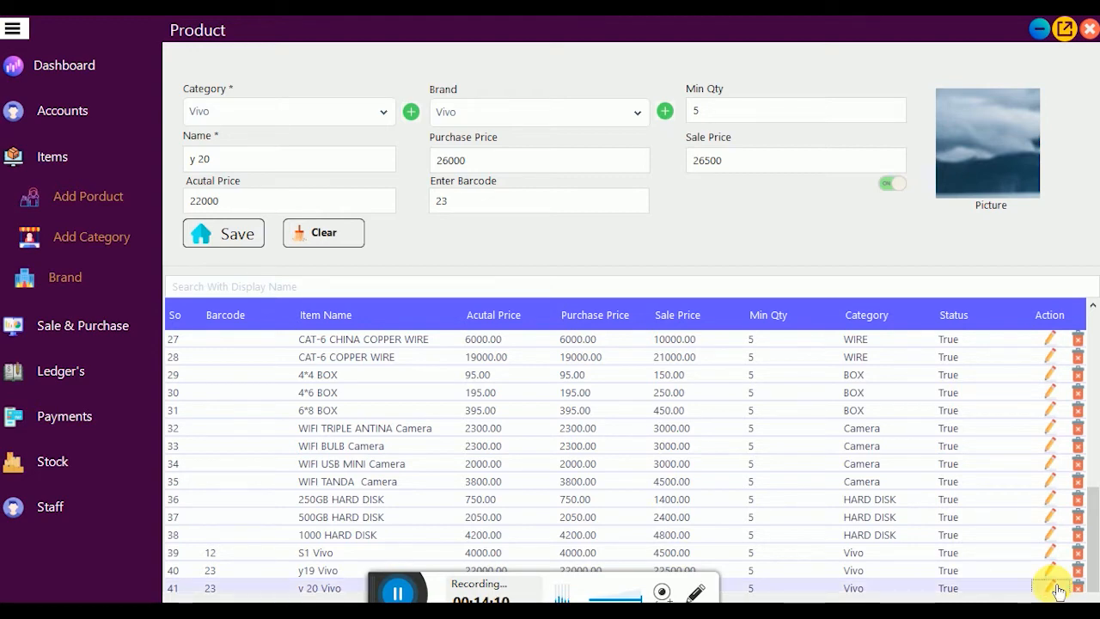
pyautogui.click(1053, 468)
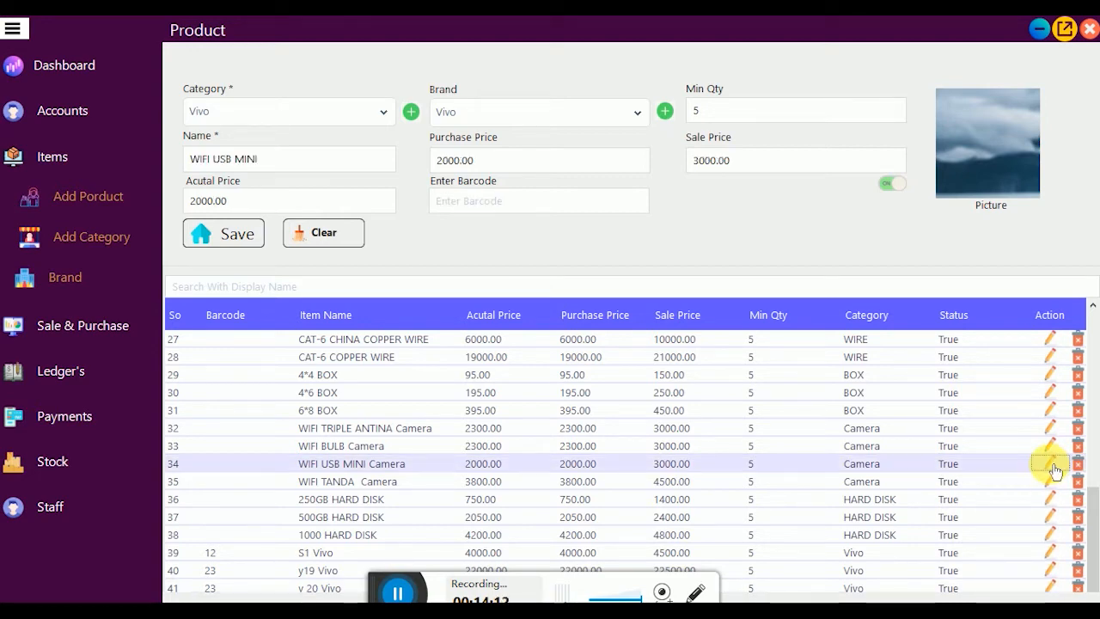
pyautogui.click(1051, 393)
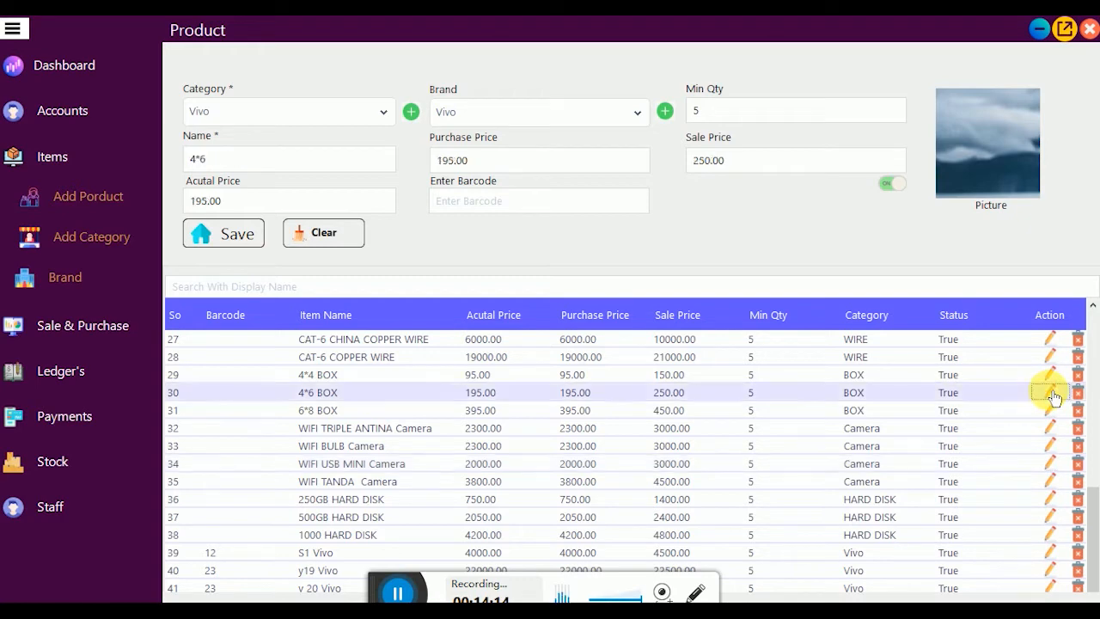
pyautogui.click(520, 204)
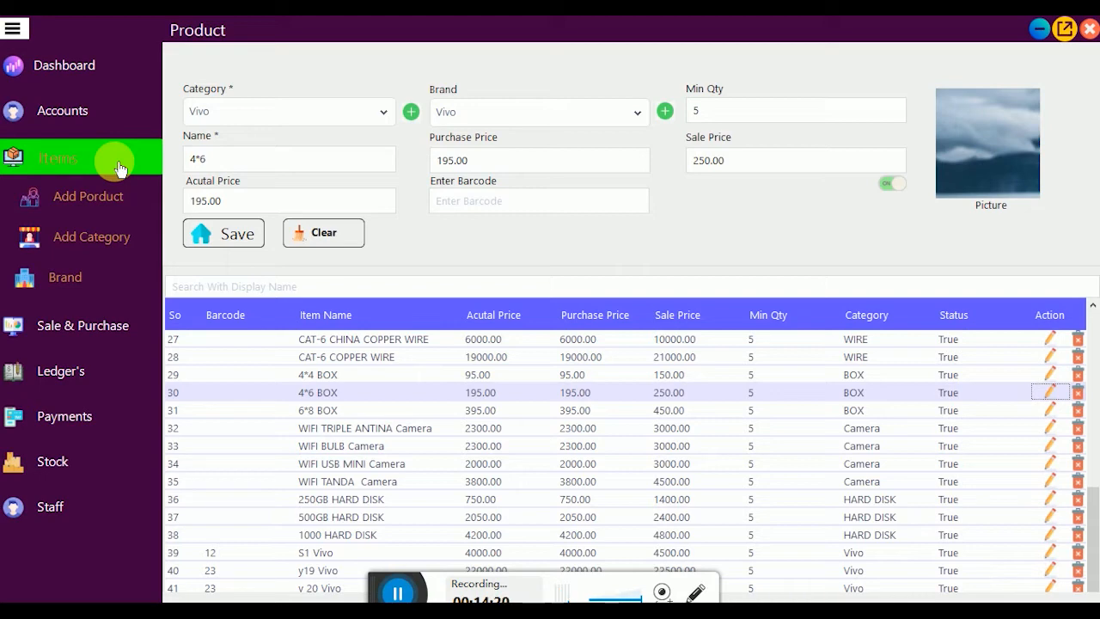
# Step: Cancel the product picture browser and expand Sale & Purchase in the sidebar
pyautogui.click(1010, 163)
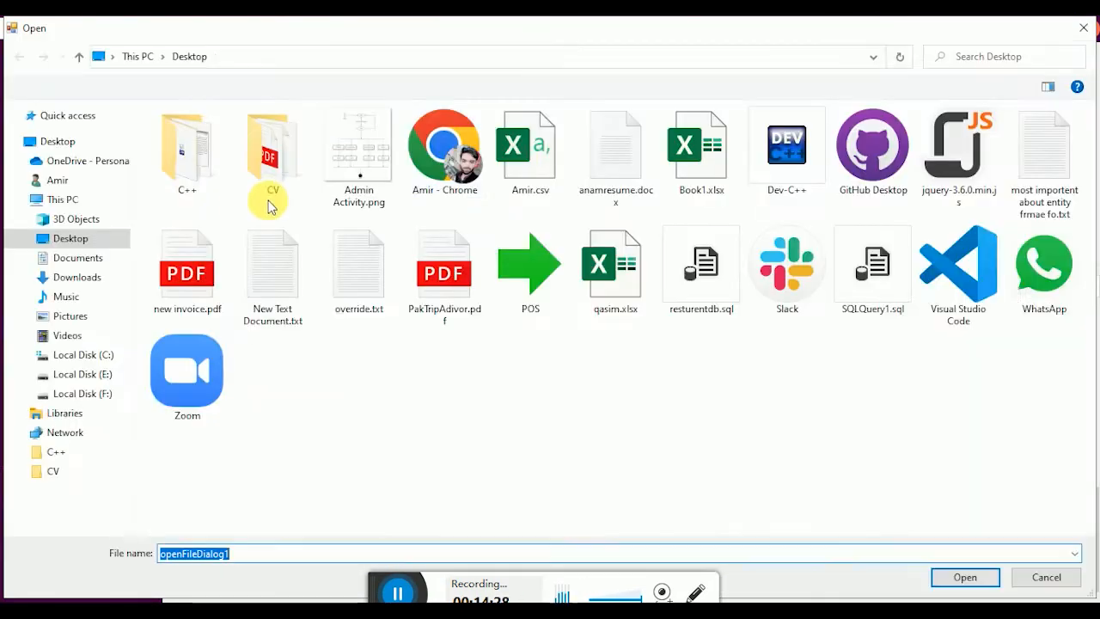
pyautogui.click(1083, 28)
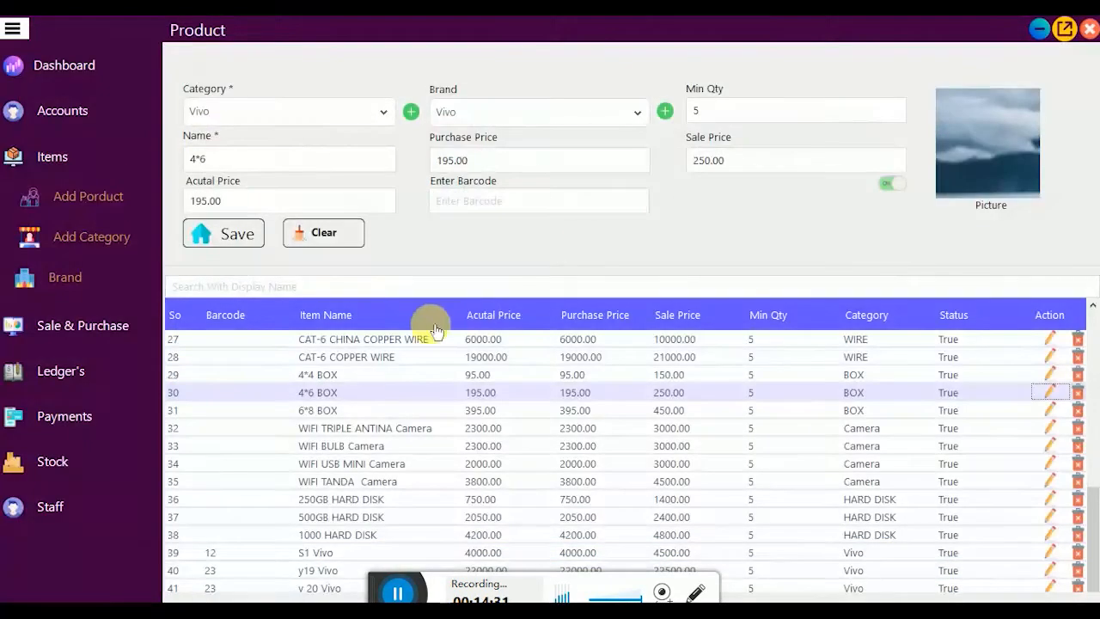
pyautogui.click(88, 154)
pyautogui.click(86, 153)
pyautogui.click(89, 193)
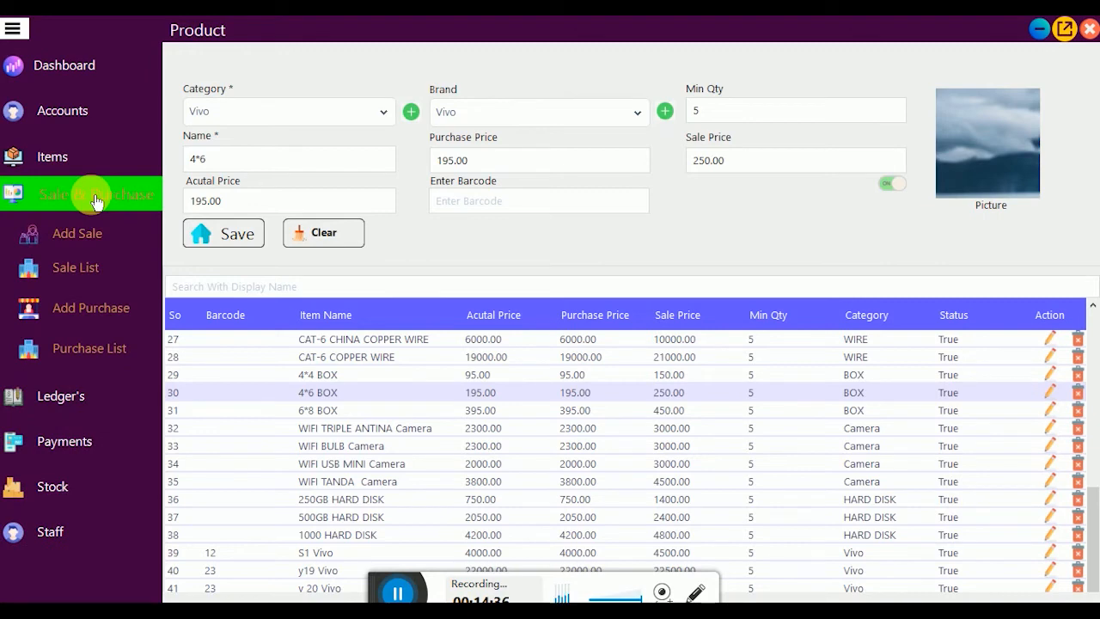
# Step: Open Add Purchase, load the product tiles, and search for 'y 2' to find y 20 Vivo
pyautogui.click(85, 310)
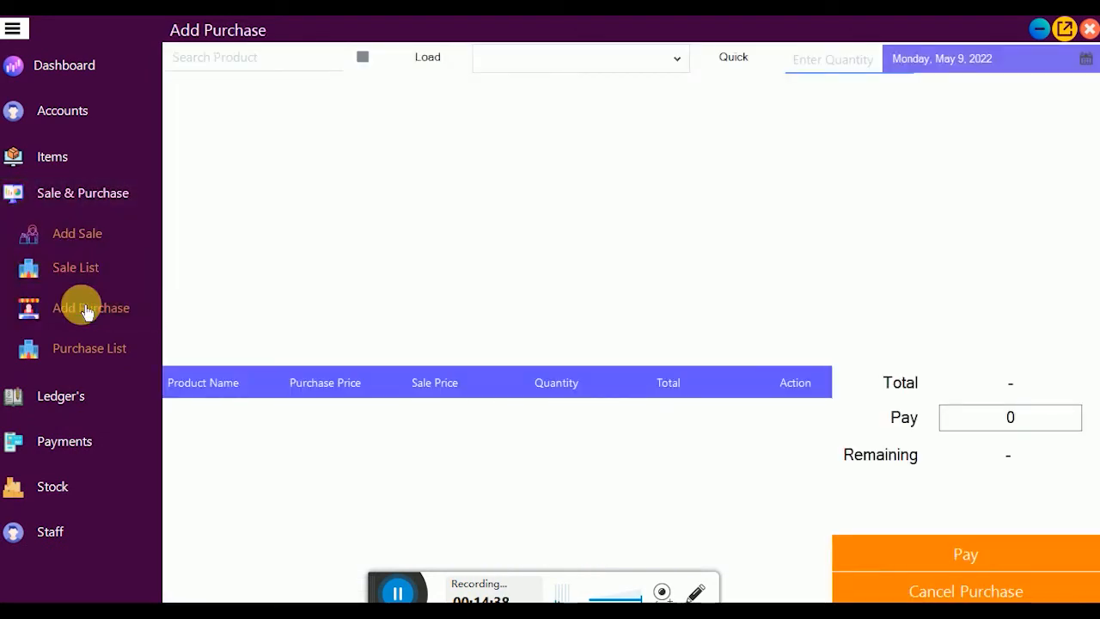
pyautogui.click(433, 60)
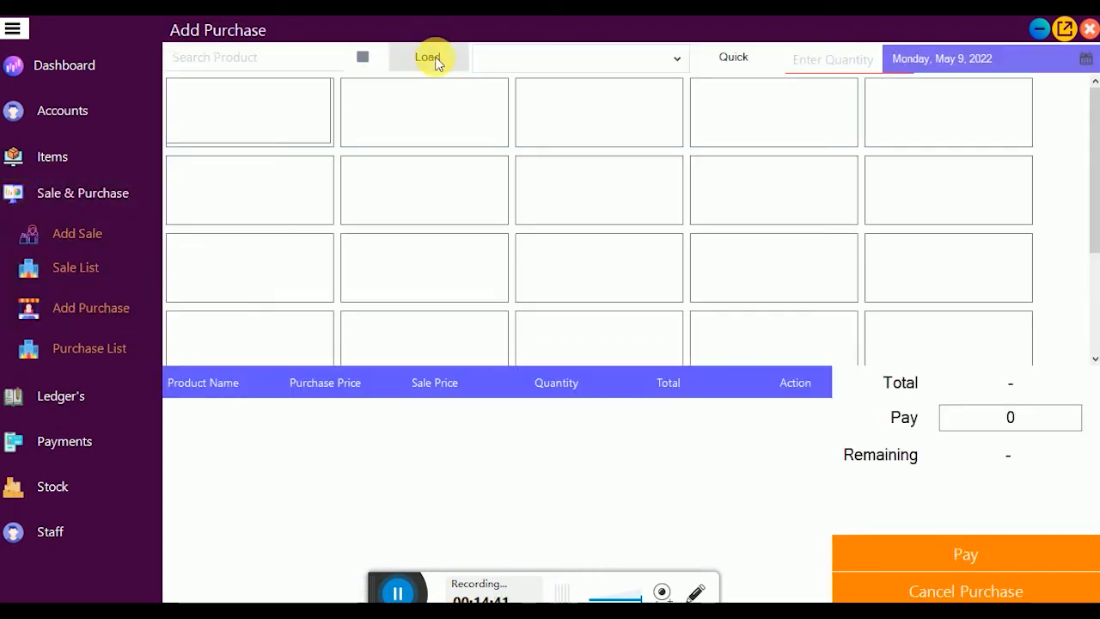
pyautogui.scroll(-10, 582, 197)
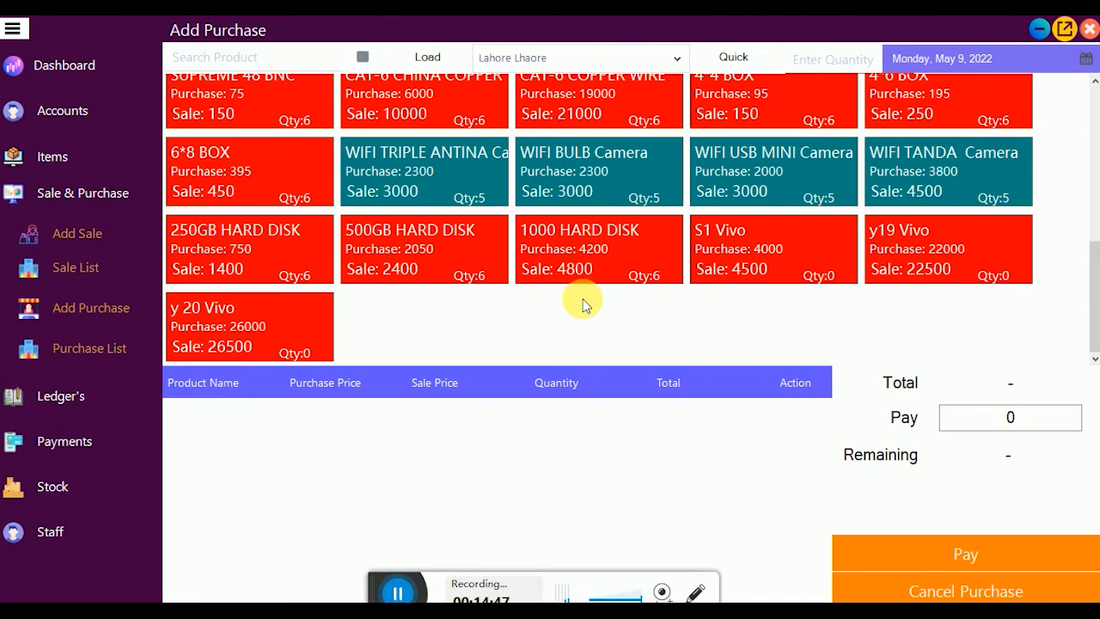
pyautogui.scroll(10, 582, 305)
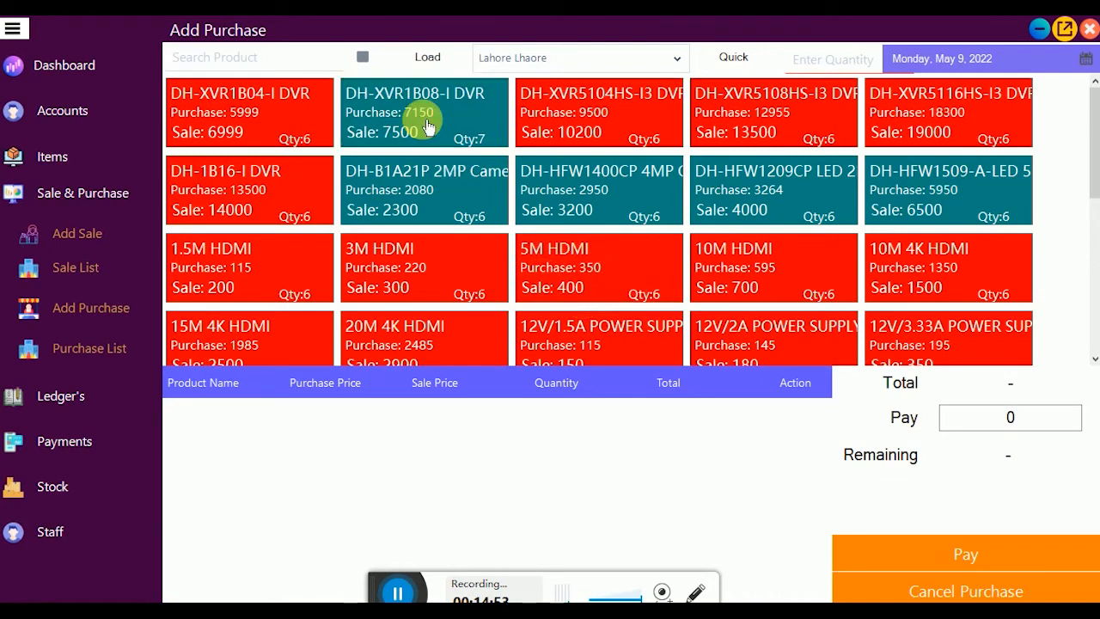
pyautogui.click(248, 57)
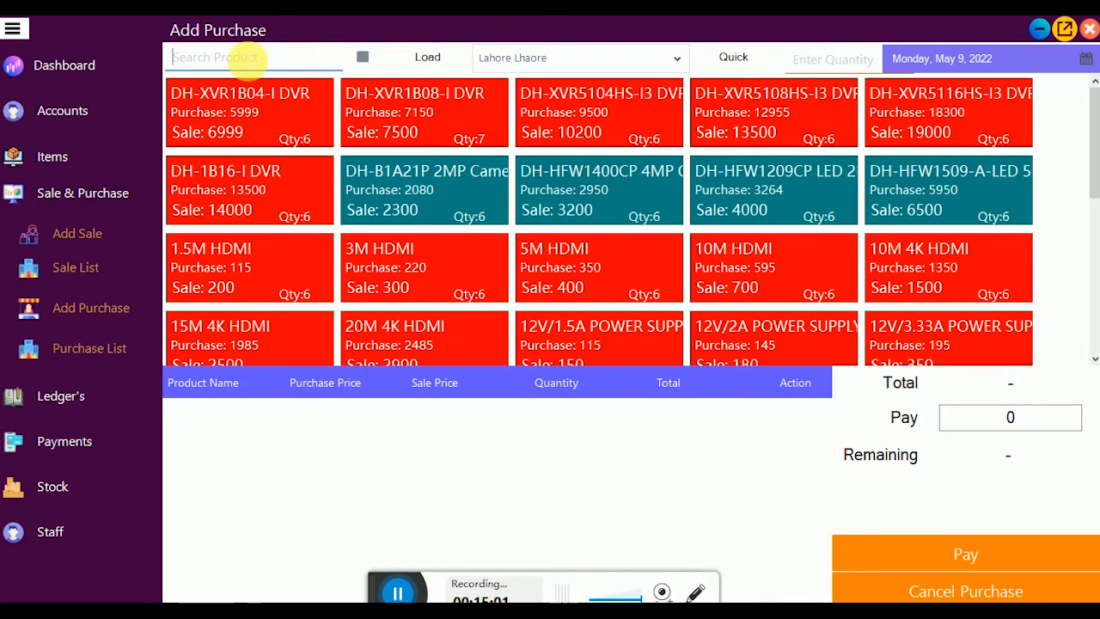
pyautogui.write('y')
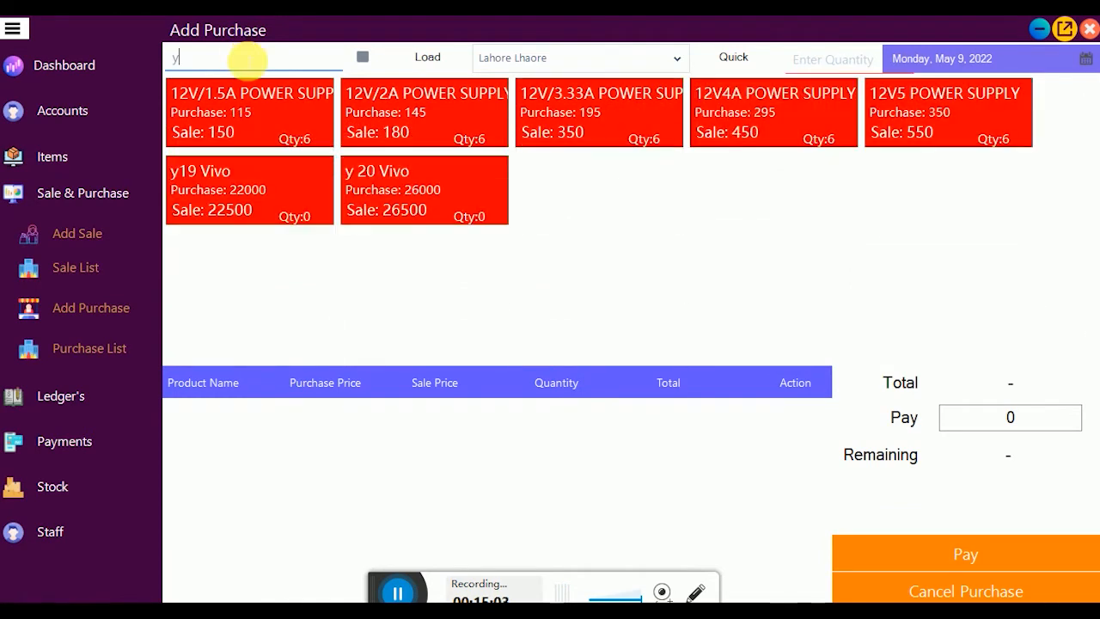
pyautogui.write(' 20')
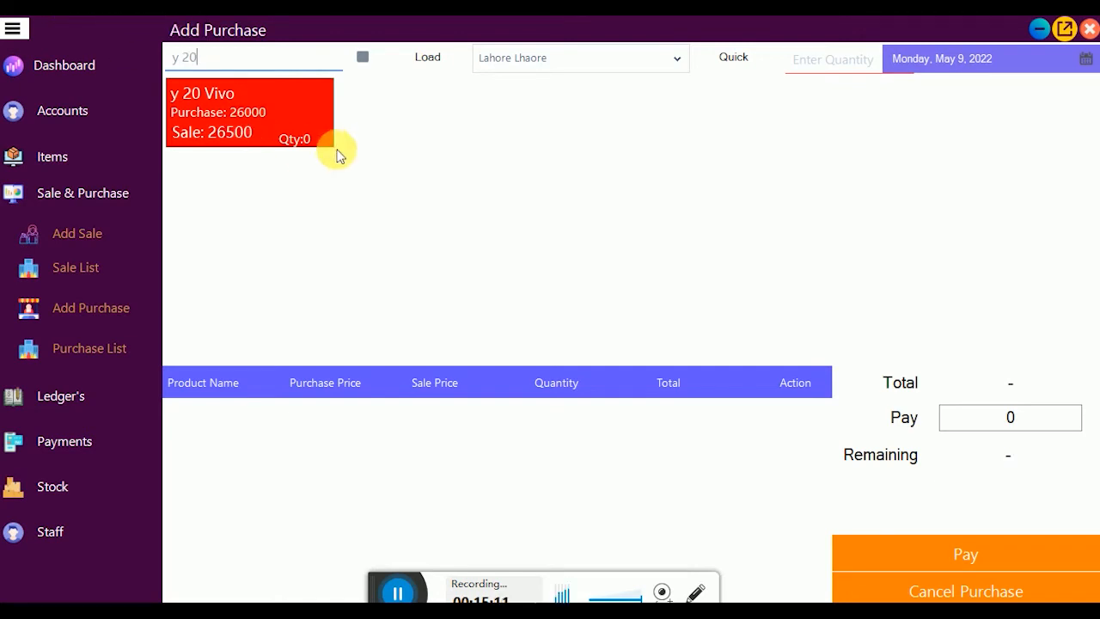
# Step: Add y 20 Vivo to the purchase with sale price 27000 and quantity 10
pyautogui.click(316, 121)
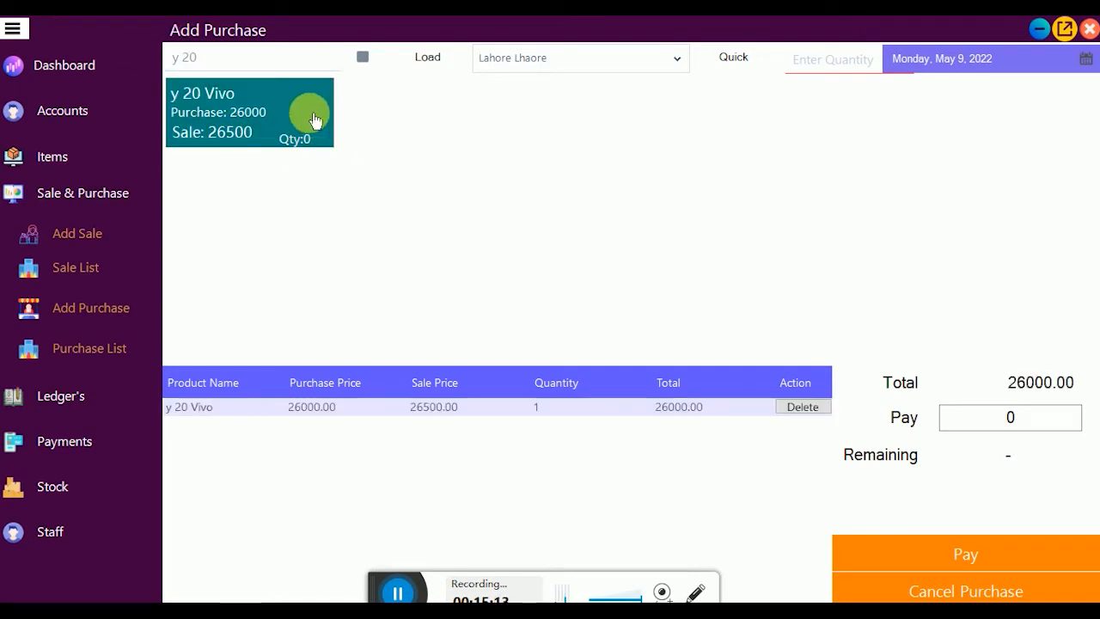
pyautogui.click(442, 412)
pyautogui.write('27')
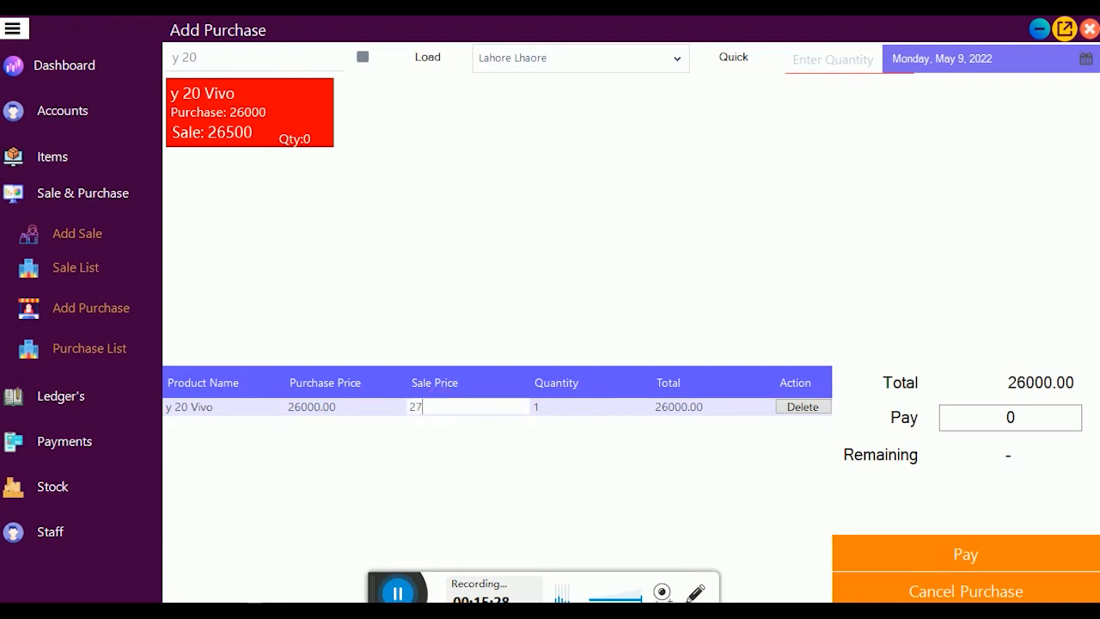
pyautogui.write('000')
pyautogui.press('Tab')
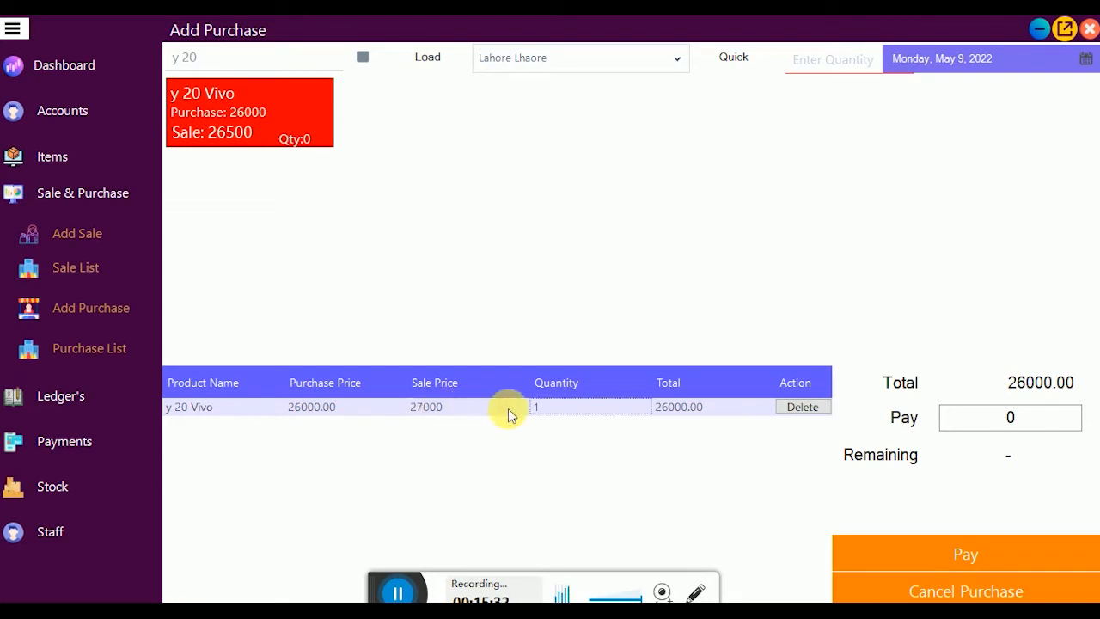
pyautogui.click(574, 410)
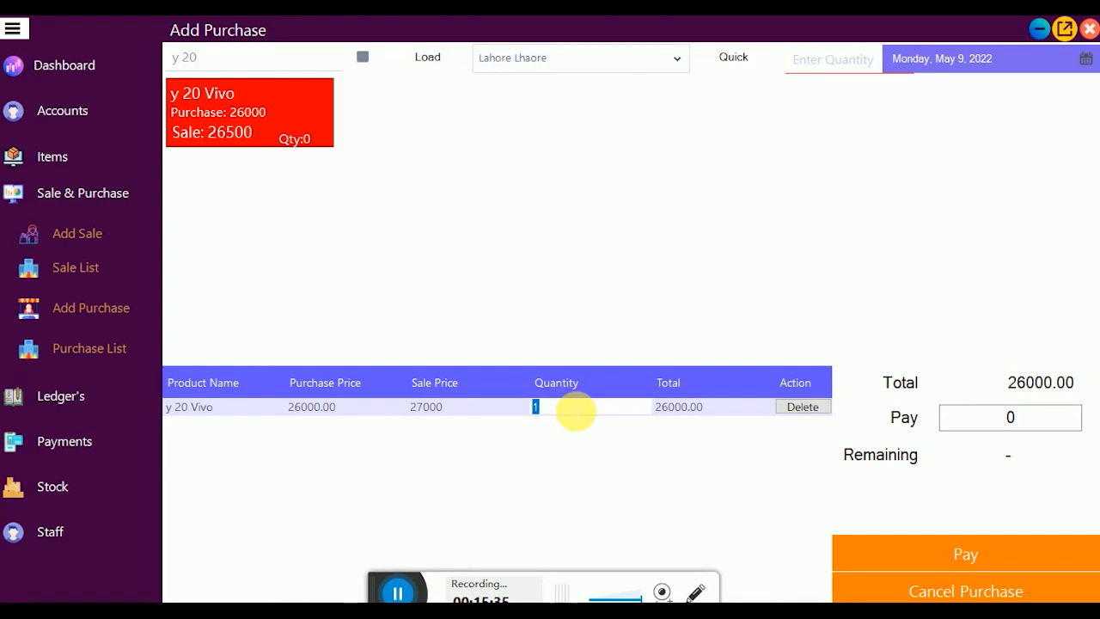
pyautogui.write('1')
pyautogui.press('Return')
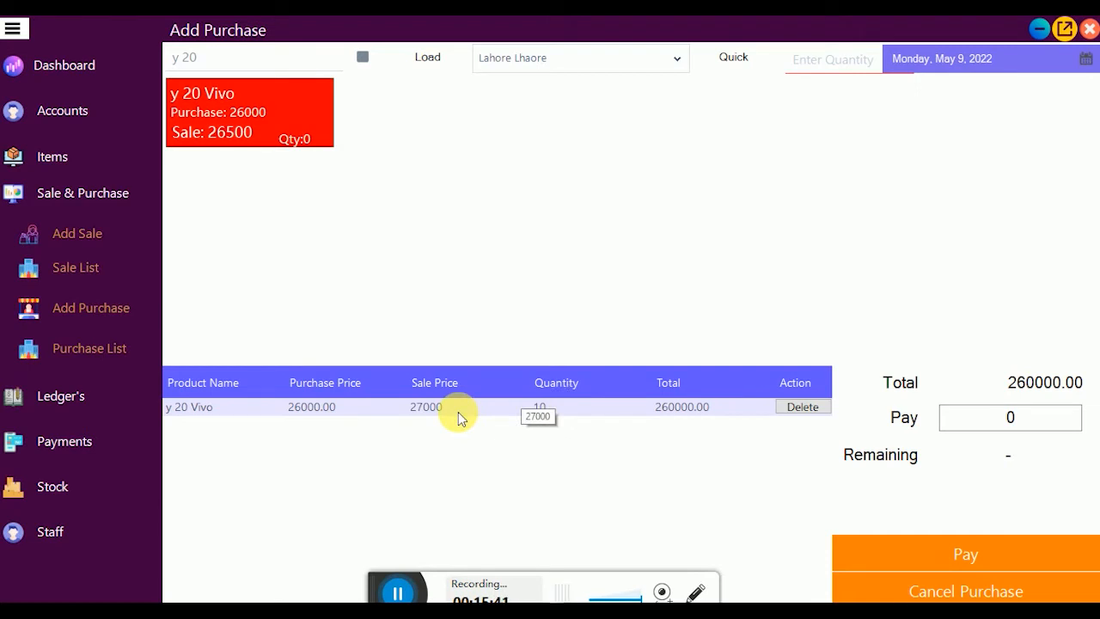
# Step: Raise the y 20 Vivo quantity to 13, then cancel the purchase and reload all tiles
pyautogui.click(303, 110)
pyautogui.click(302, 110)
pyautogui.click(302, 110)
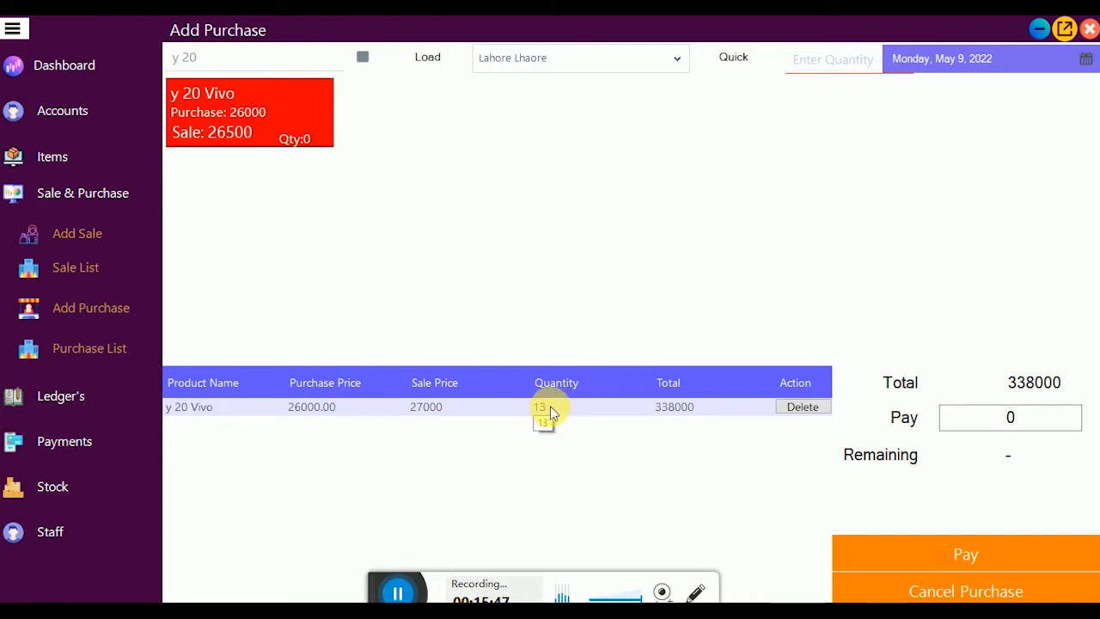
pyautogui.click(967, 589)
pyautogui.click(429, 55)
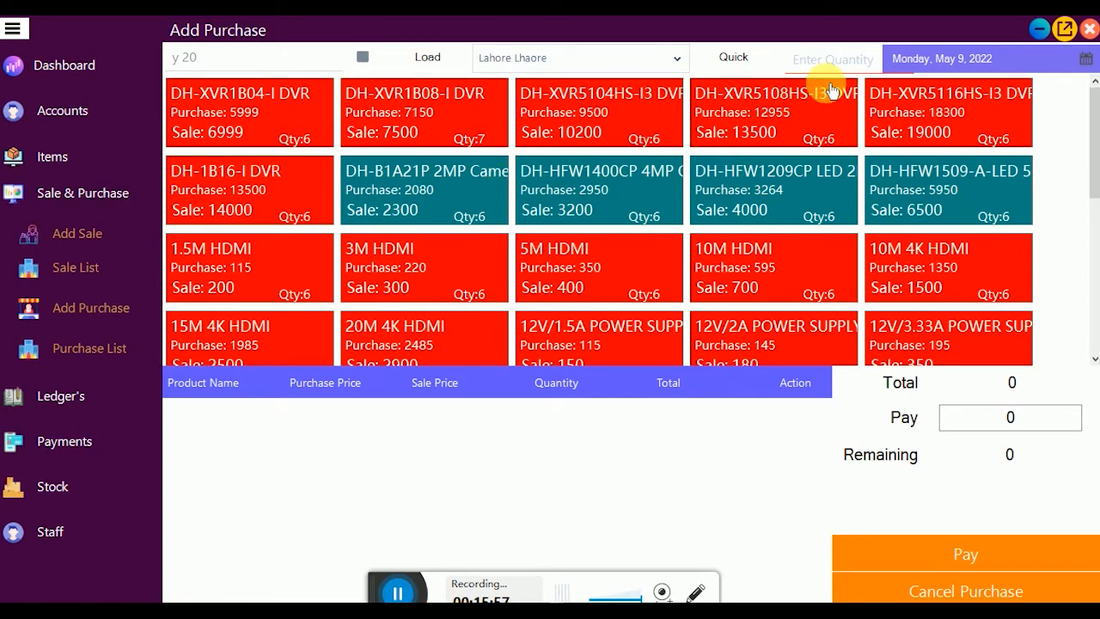
# Step: Set the quick-add quantity to 10 and clear the product search
pyautogui.click(847, 58)
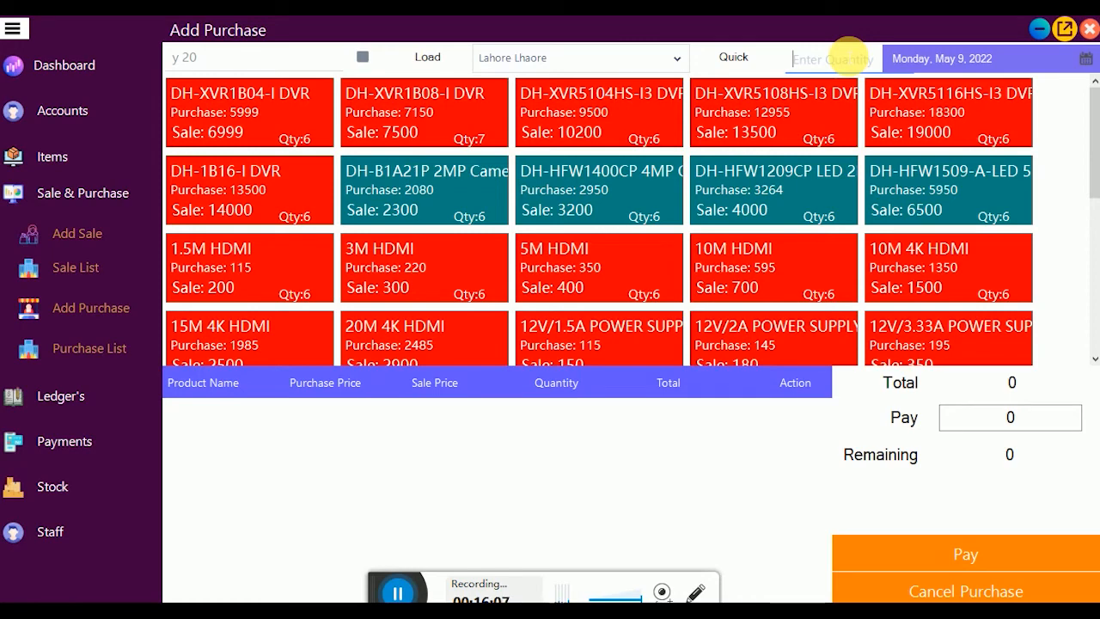
pyautogui.write('10')
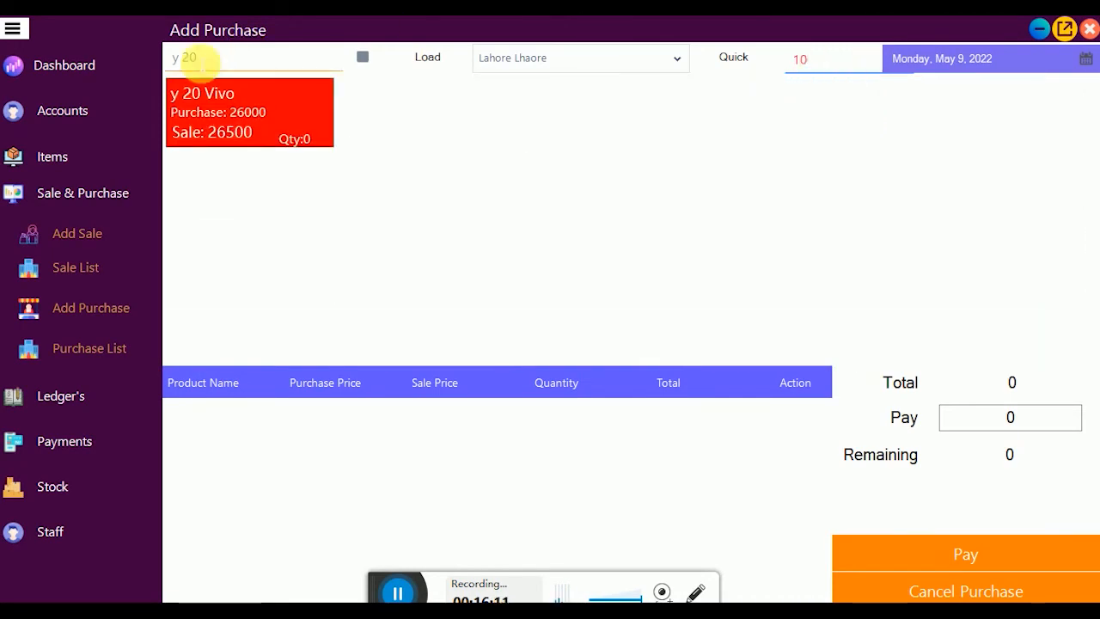
pyautogui.click(196, 59)
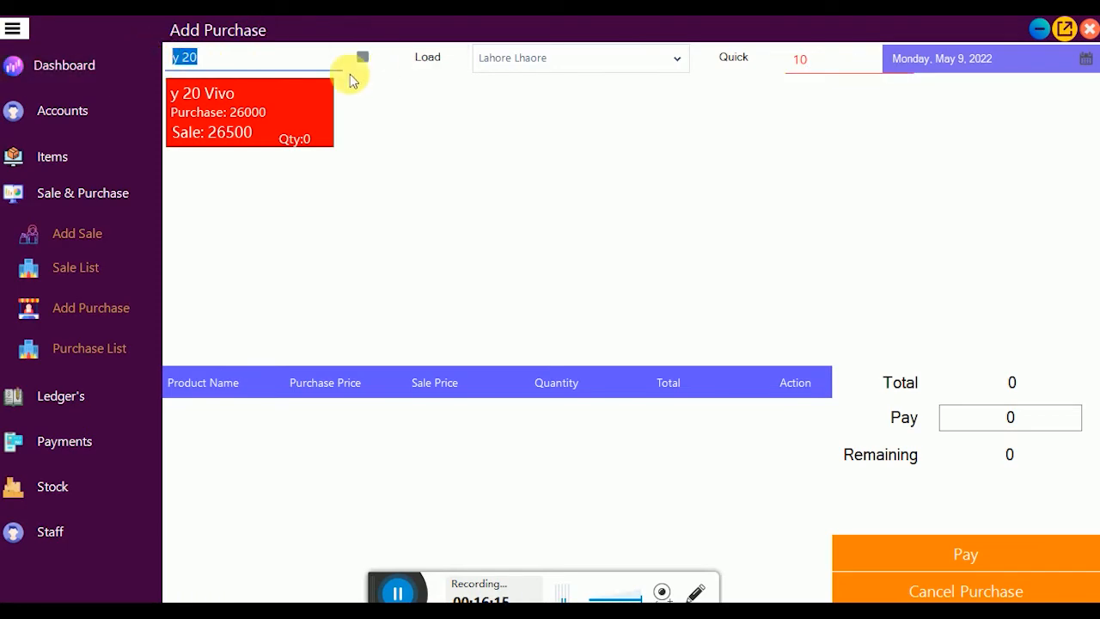
pyautogui.press('BackSpace')
pyautogui.click(824, 61)
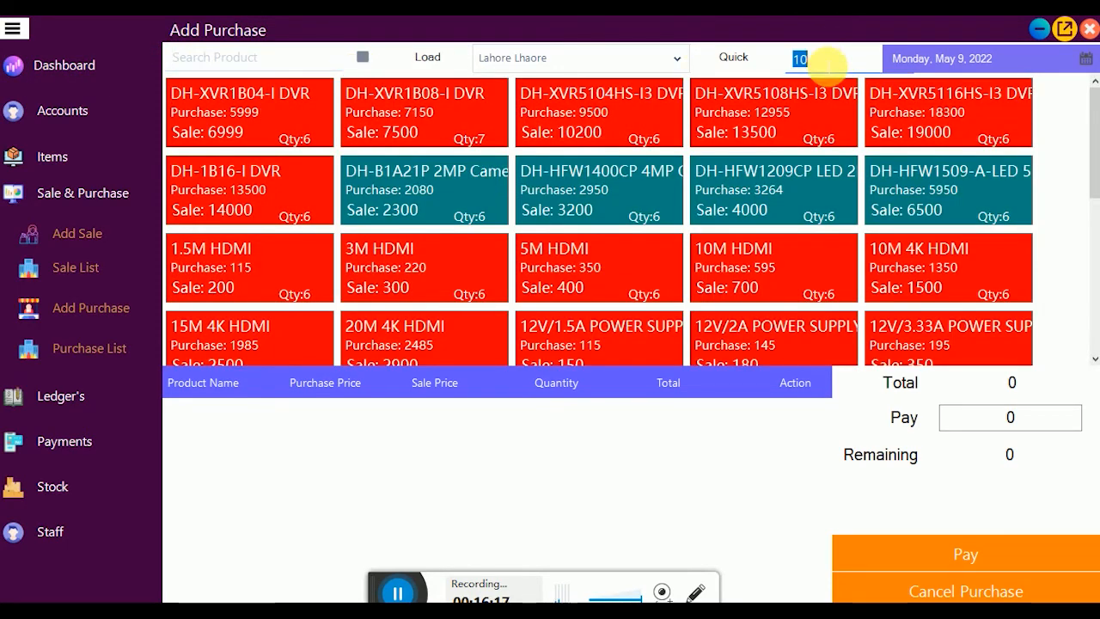
pyautogui.press('BackSpace')
pyautogui.write('1')
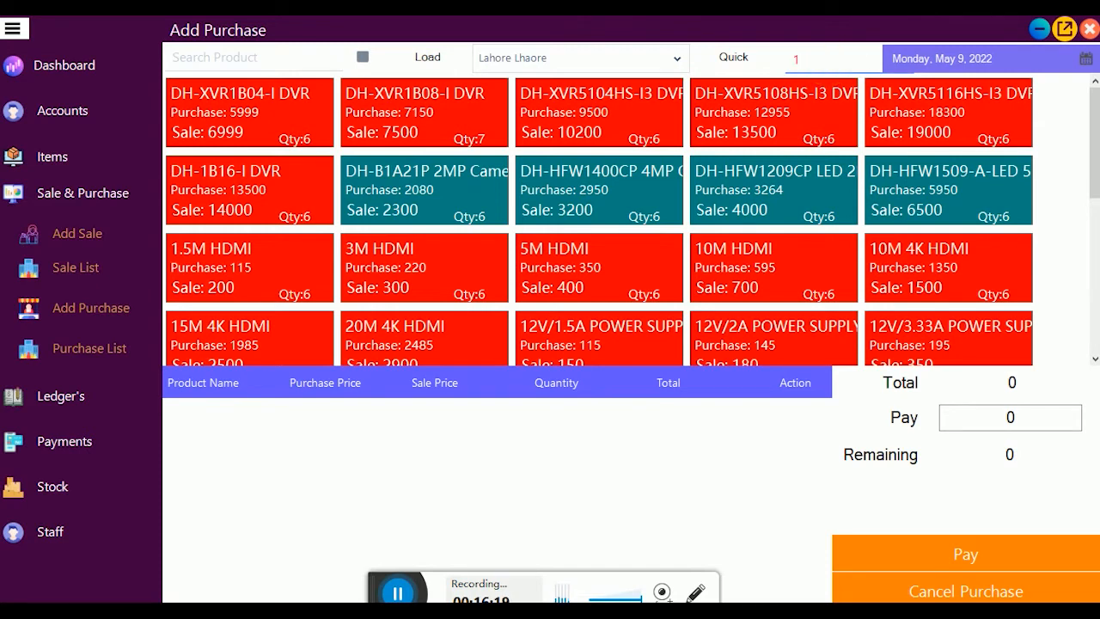
pyautogui.write('0')
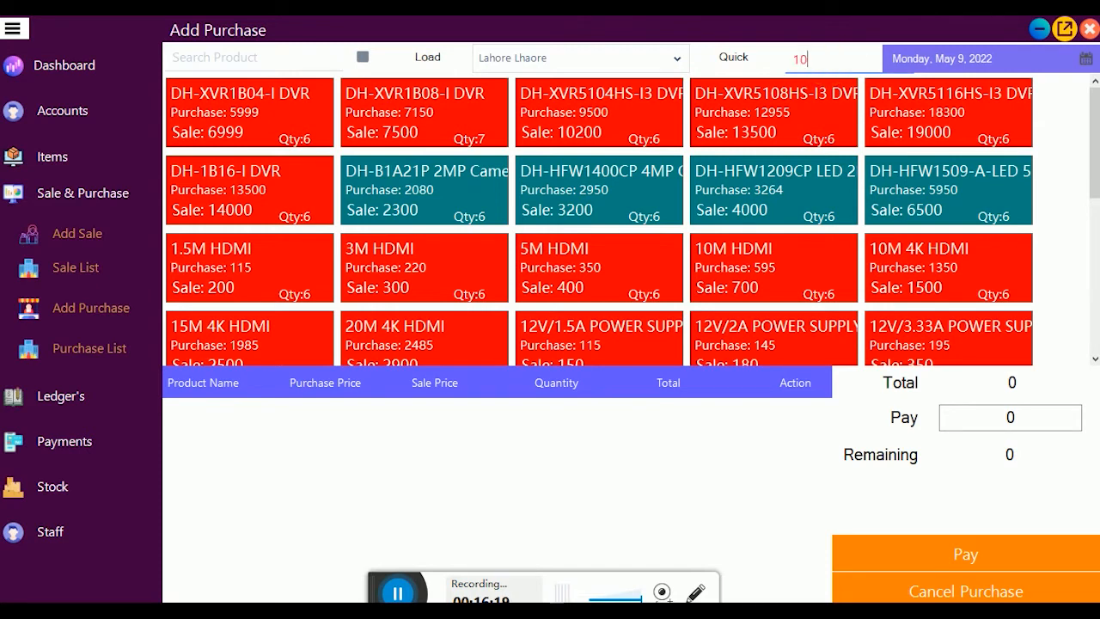
# Step: Quick-add every product at quantity 10, review the rows, then cancel the purchase
pyautogui.click(731, 58)
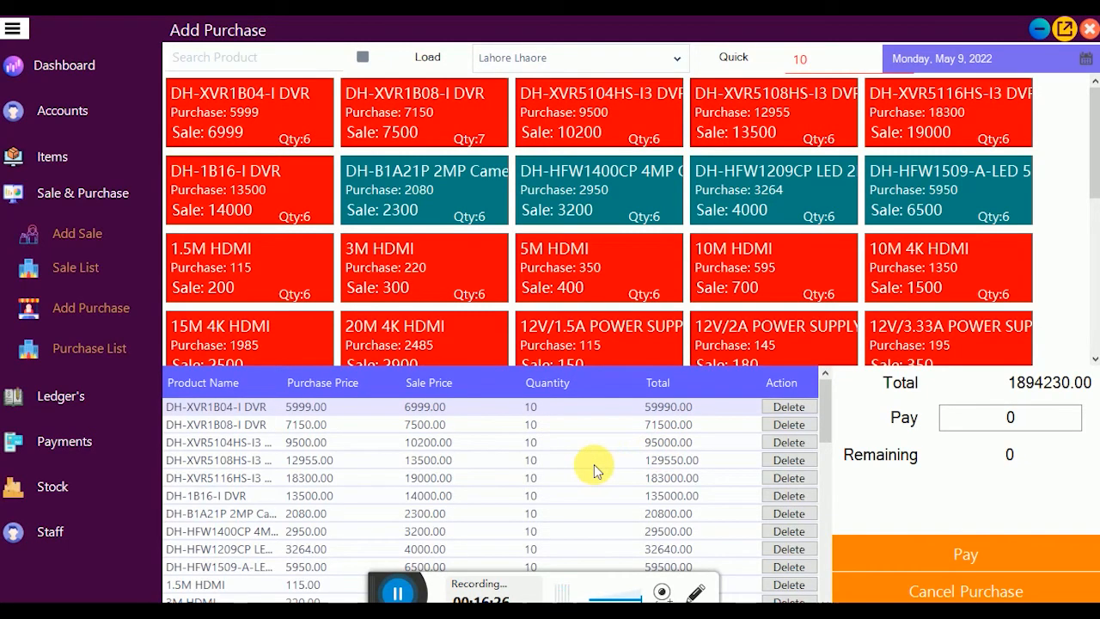
pyautogui.scroll(-3, 594, 464)
pyautogui.scroll(-10, 594, 464)
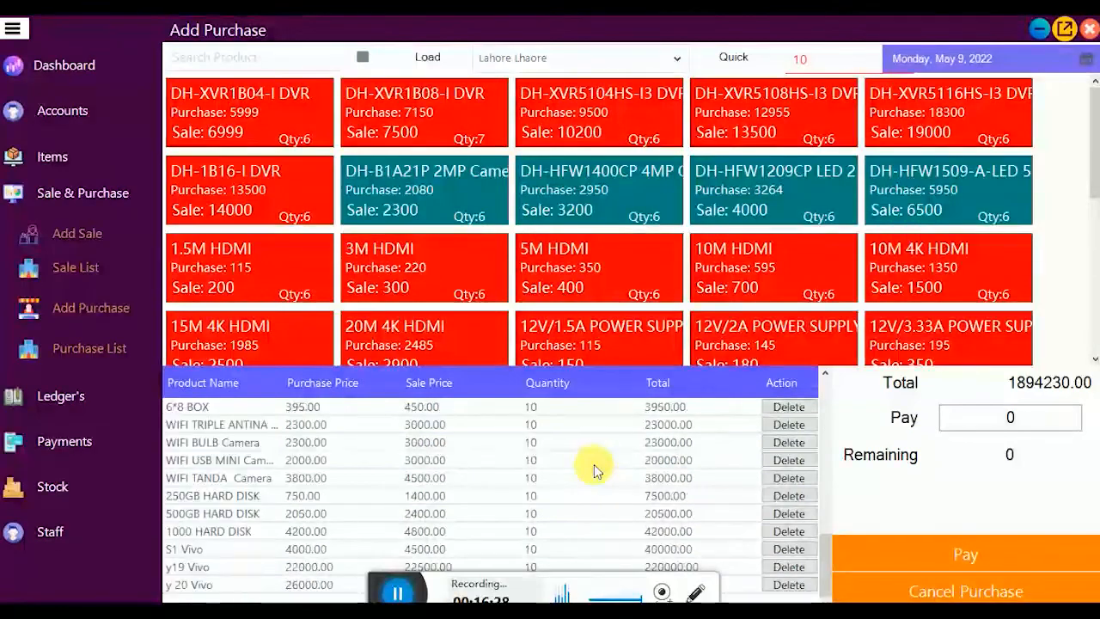
pyautogui.scroll(12, 594, 464)
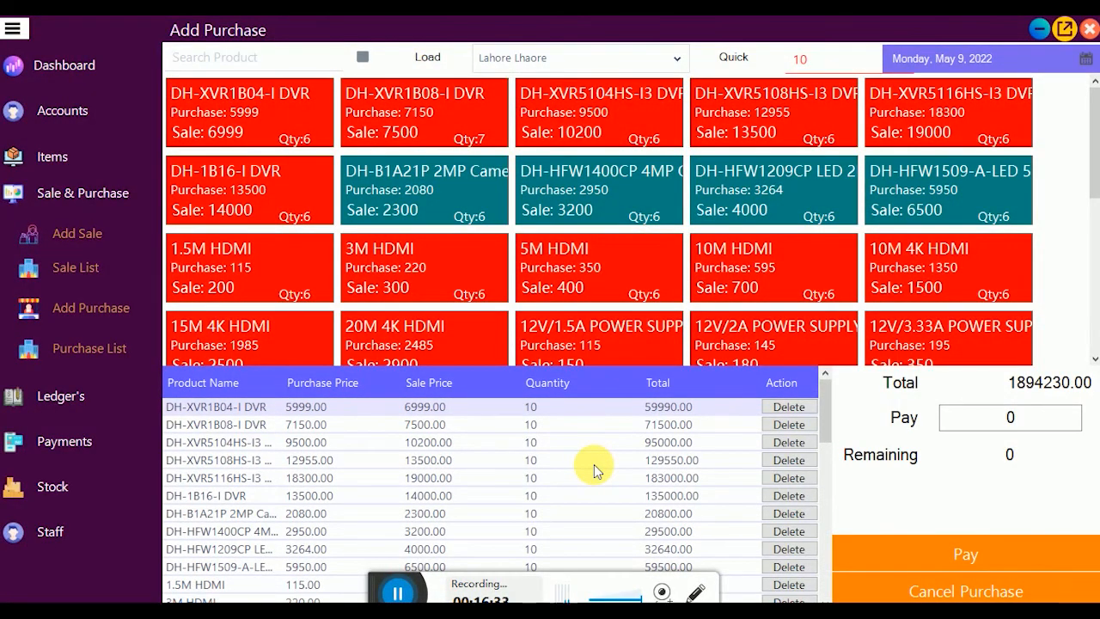
pyautogui.click(945, 593)
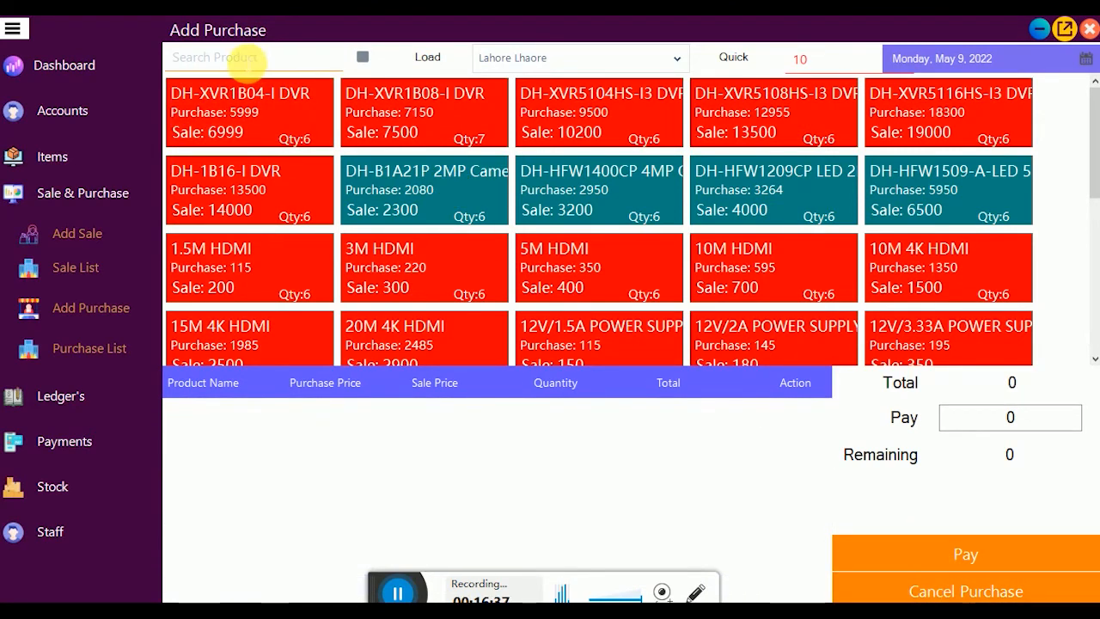
# Step: Search 'vi' to show the three Vivo products and quick-add them at quantity 10
pyautogui.click(245, 58)
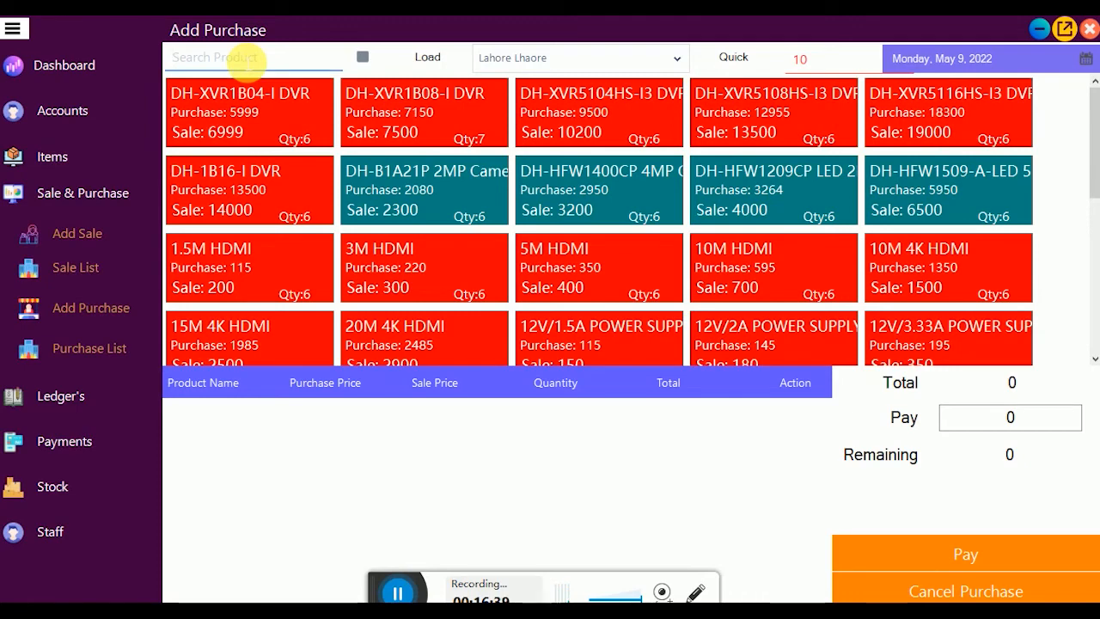
pyautogui.write('mob')
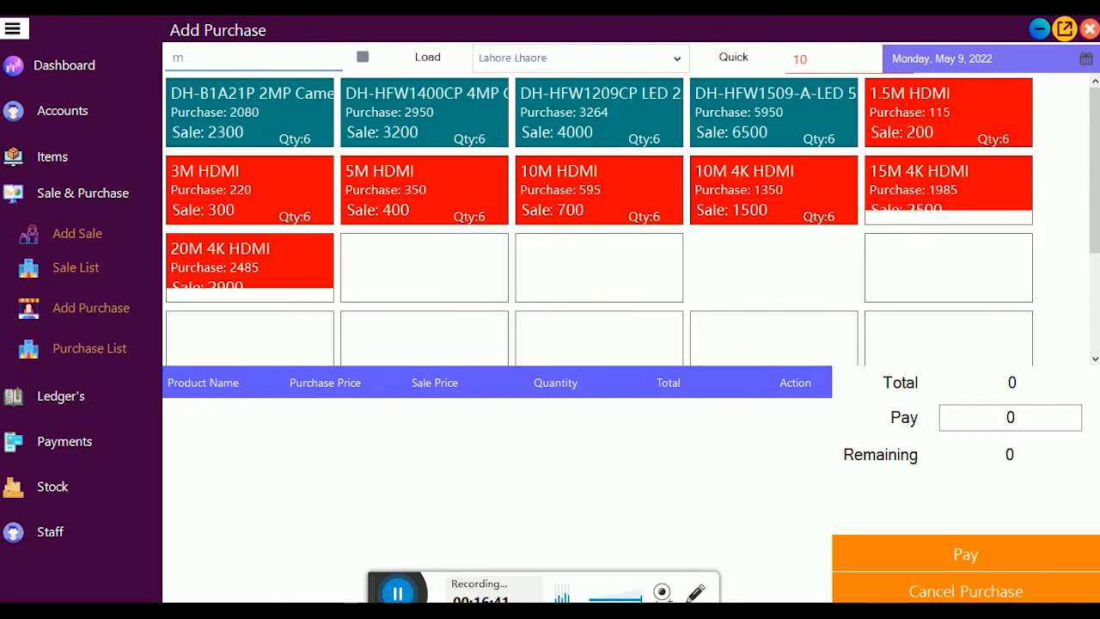
pyautogui.press('BackSpace')
pyautogui.press('BackSpace')
pyautogui.press('BackSpace')
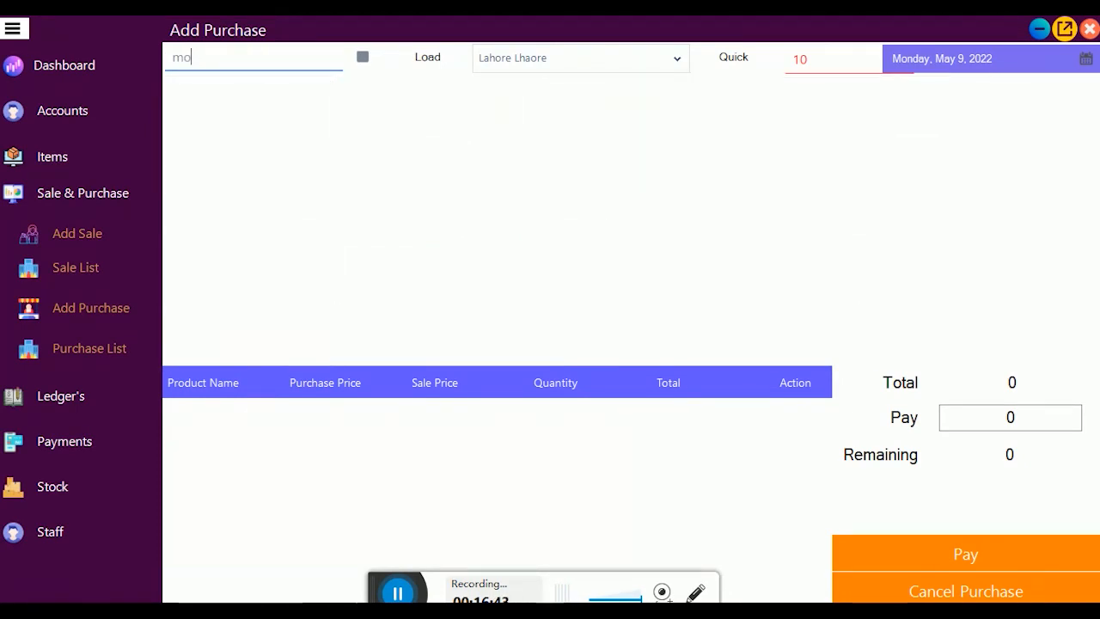
pyautogui.write('vi')
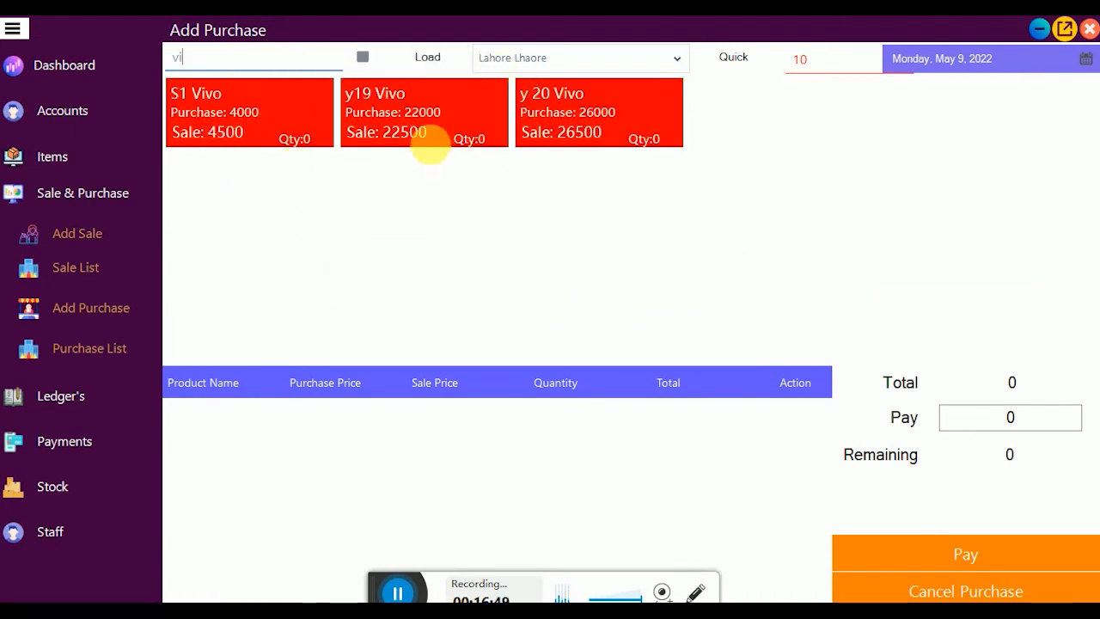
pyautogui.click(735, 62)
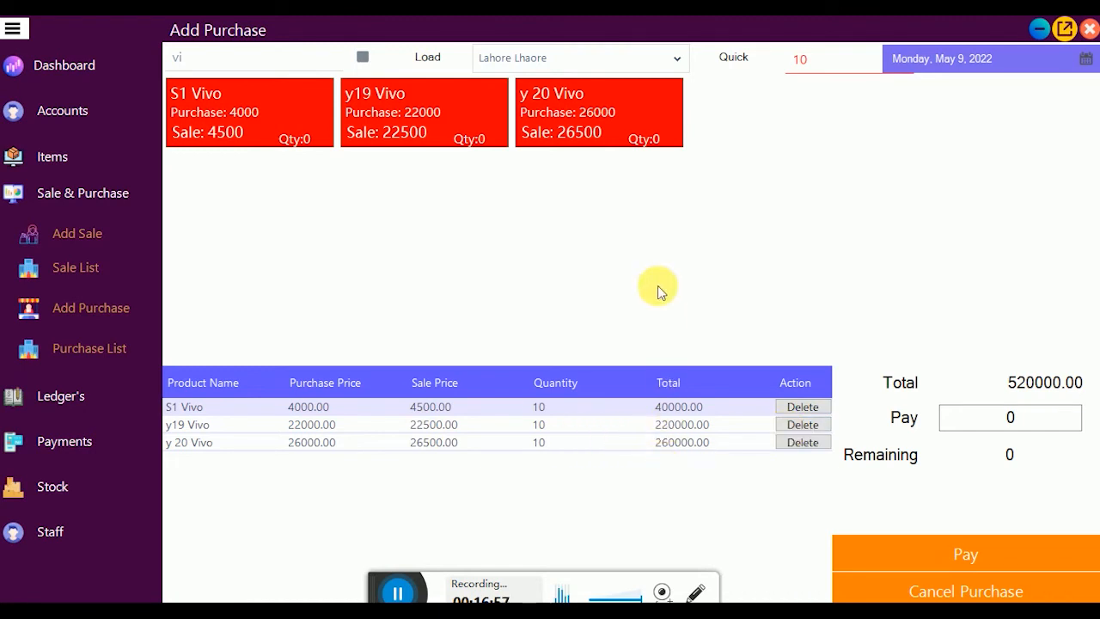
# Step: Choose supplier SARI SECURITY LAHORE, keep the date, and pay 520000 to save the purchase
pyautogui.click(680, 60)
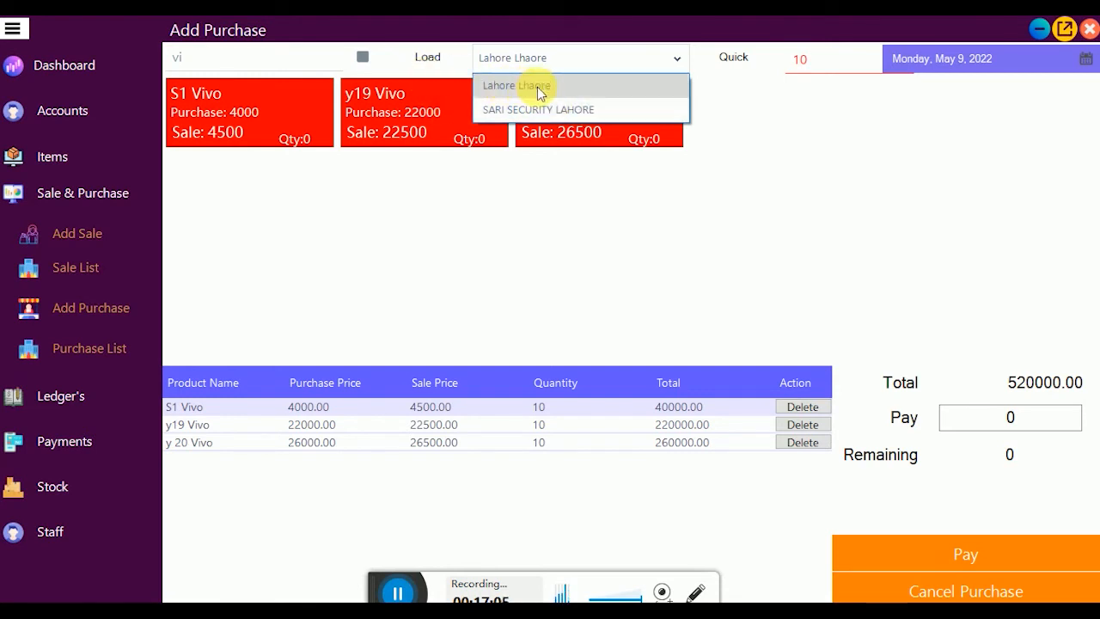
pyautogui.click(596, 109)
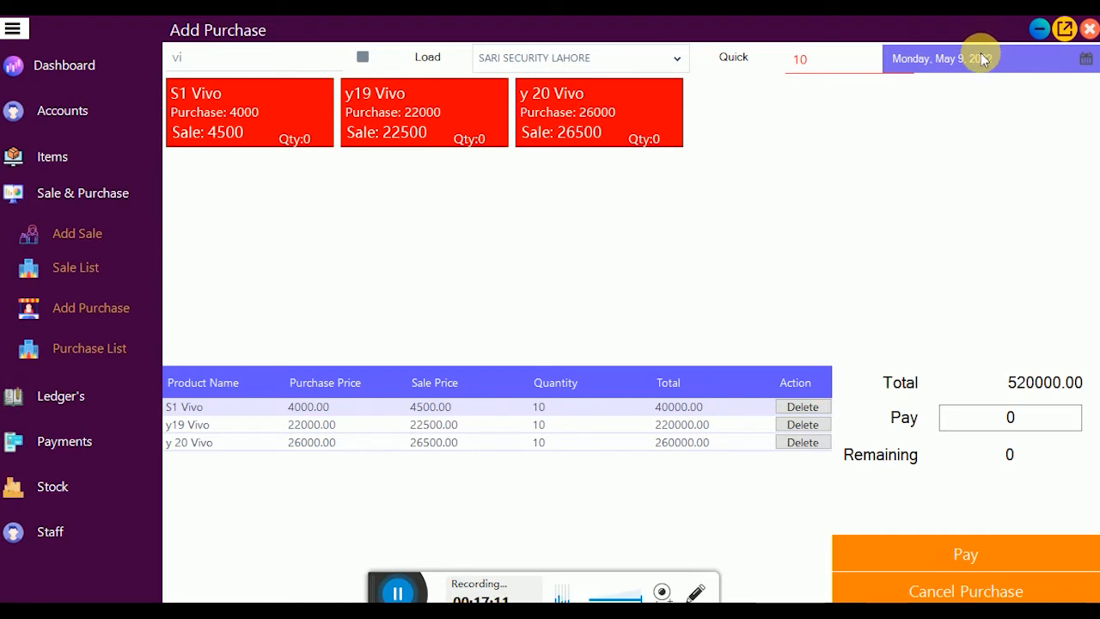
pyautogui.click(1084, 58)
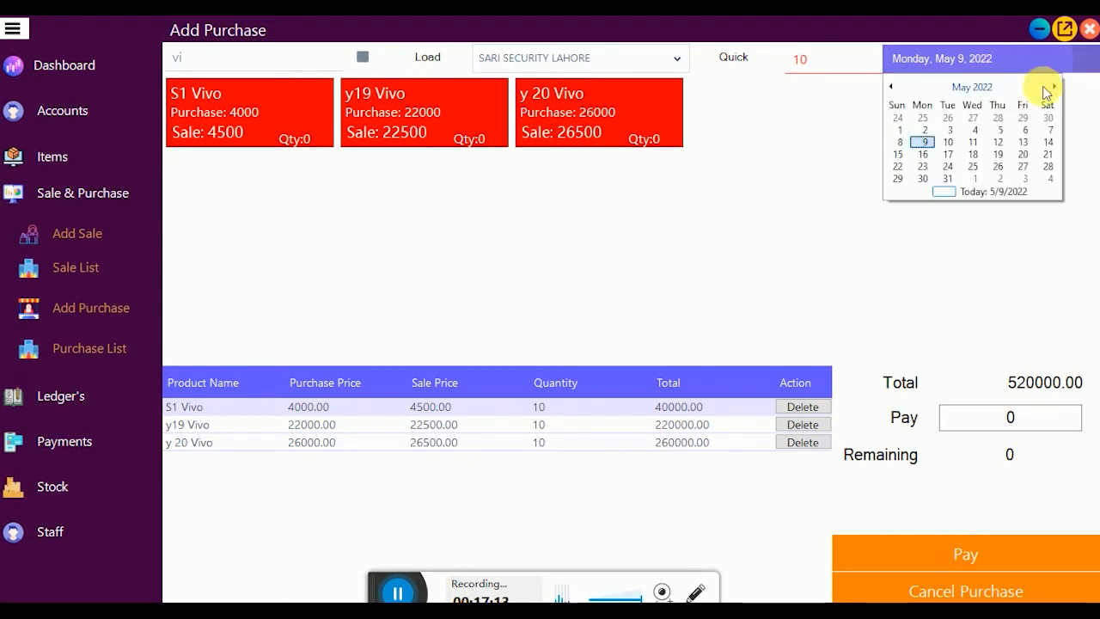
pyautogui.click(809, 153)
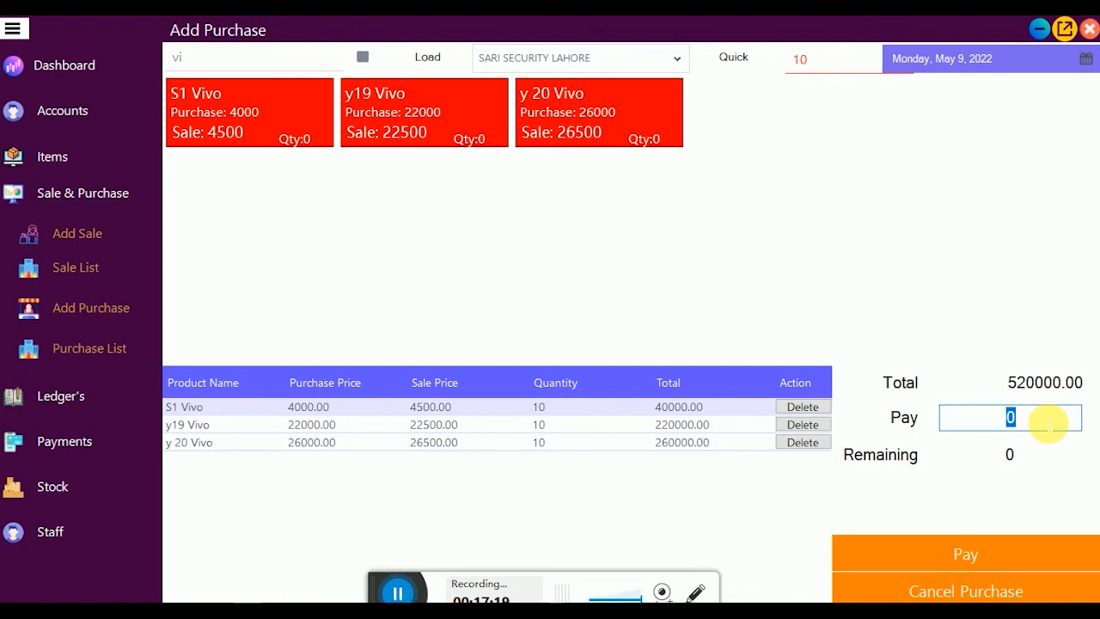
pyautogui.write('52000')
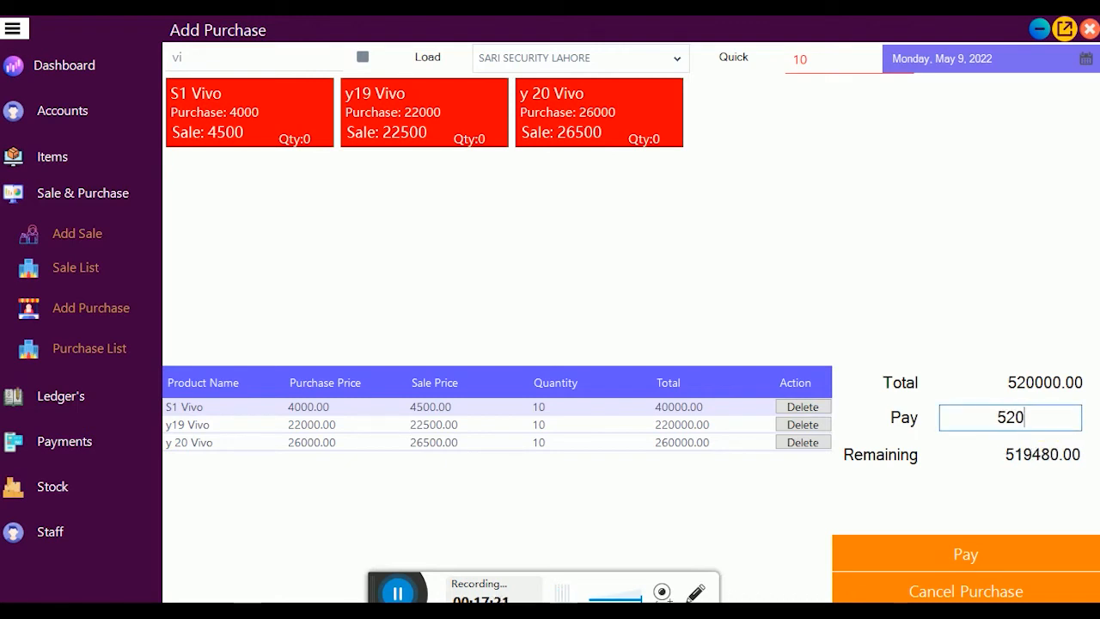
pyautogui.write('0')
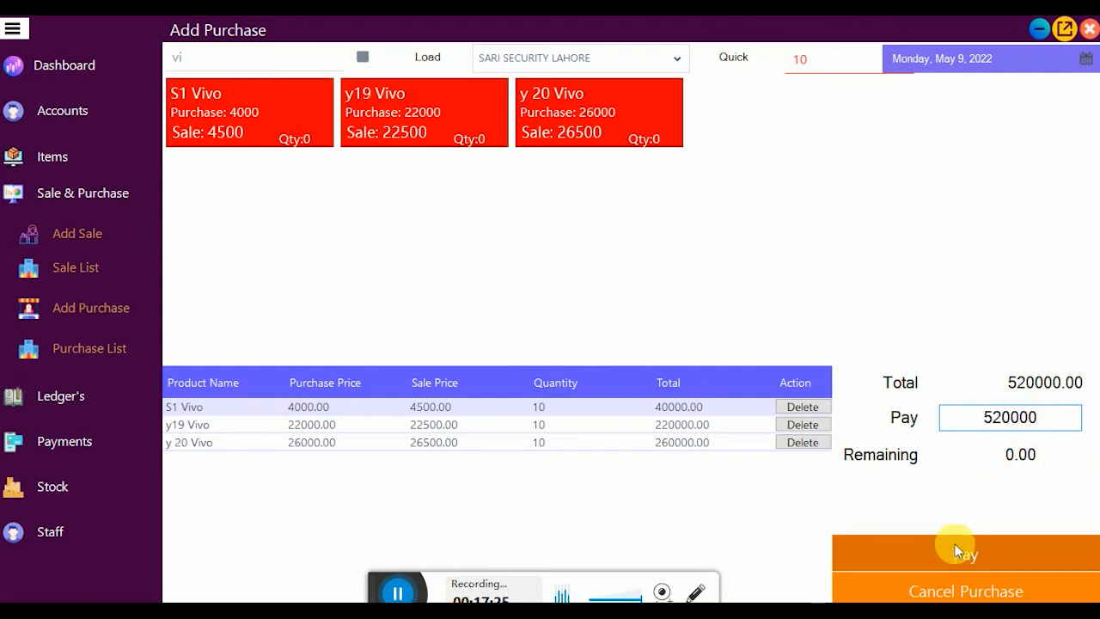
pyautogui.click(954, 544)
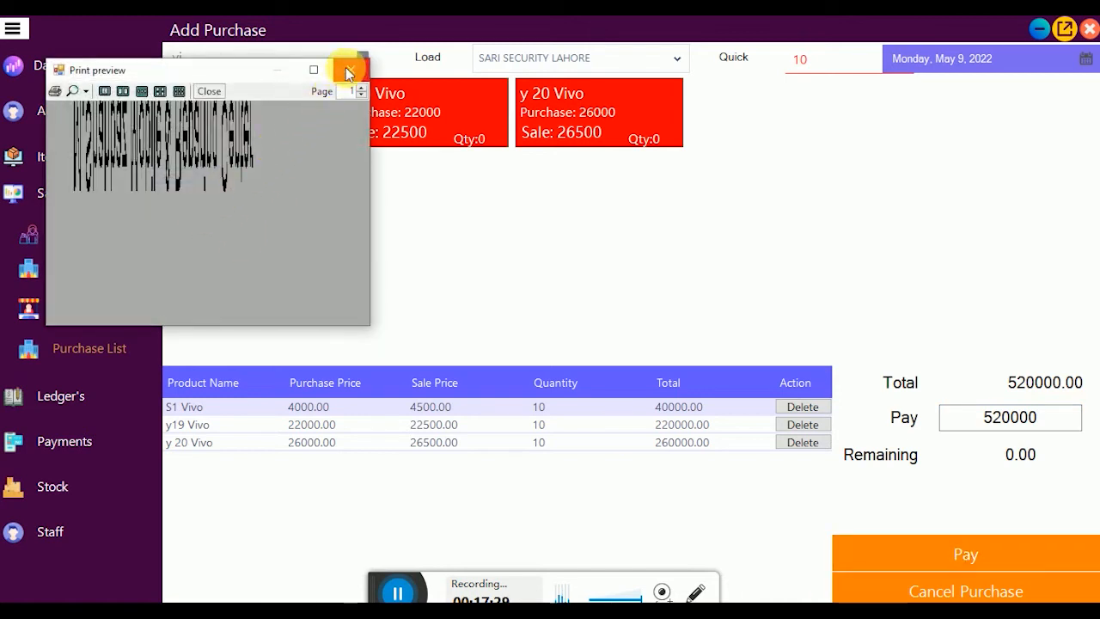
# Step: Zoom the 520000 purchase receipt preview to 200%, then close it
pyautogui.click(83, 93)
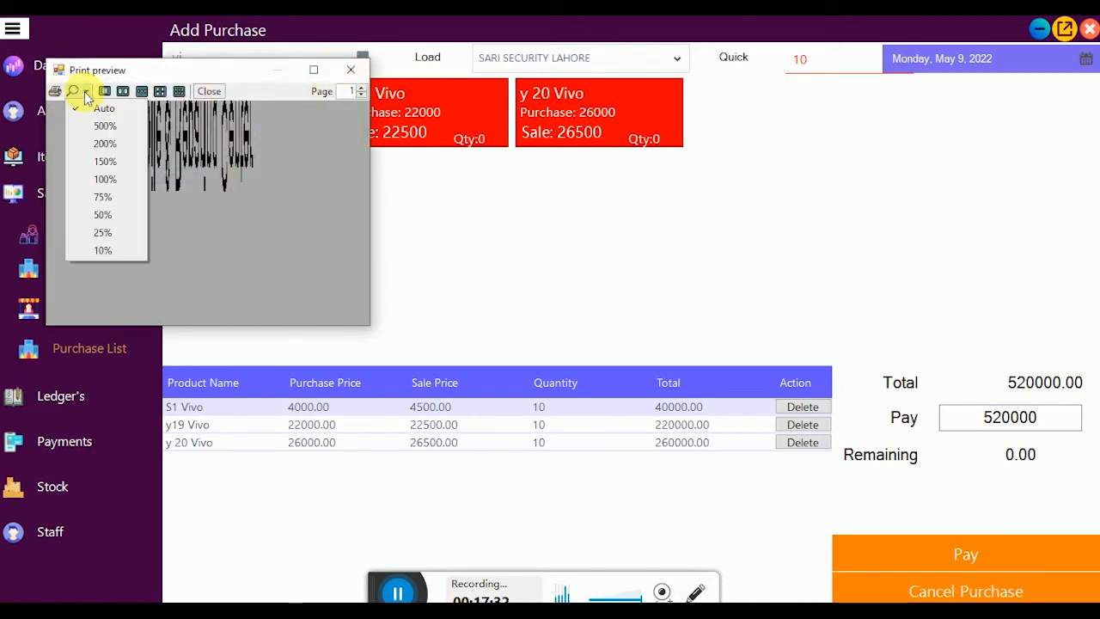
pyautogui.click(109, 146)
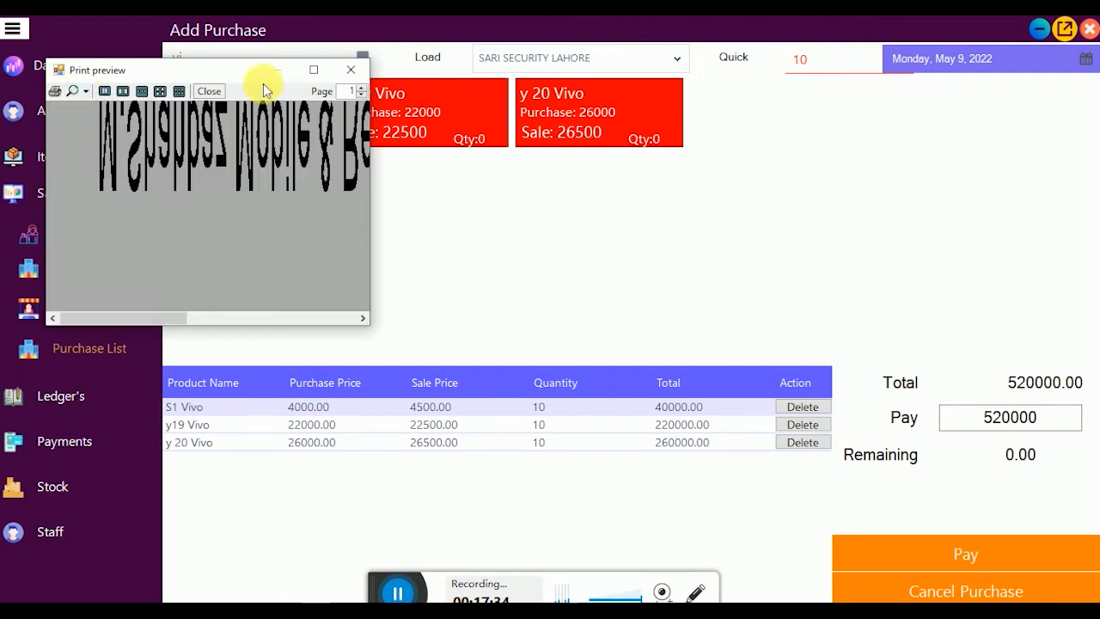
pyautogui.click(359, 71)
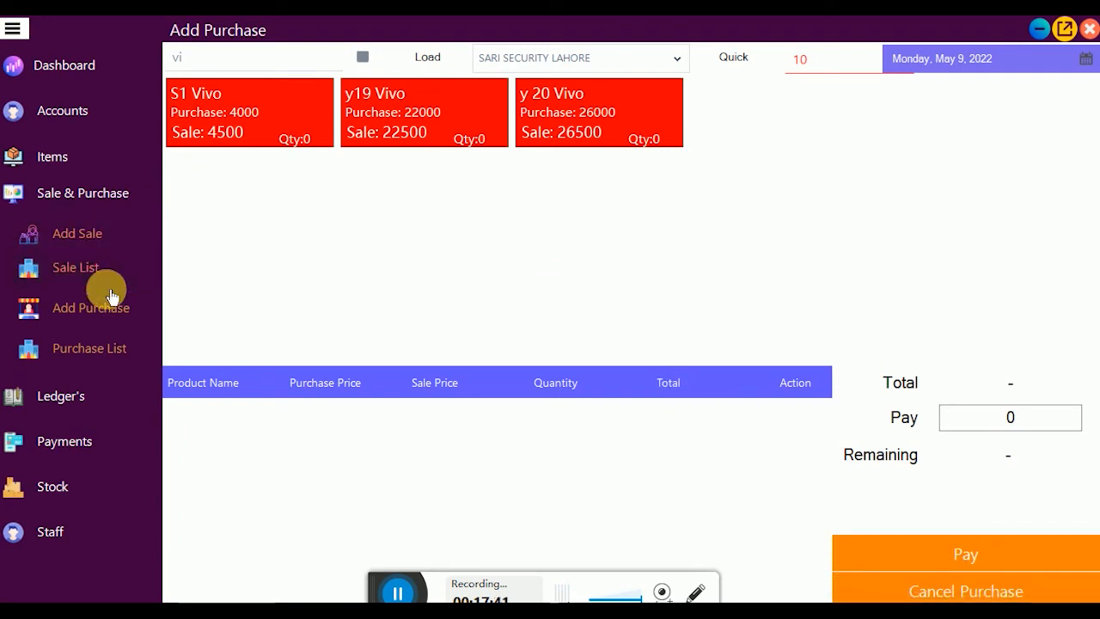
# Step: Load the purchase list and preview receipt No 52 for 520000 full screen at 200%
pyautogui.click(98, 347)
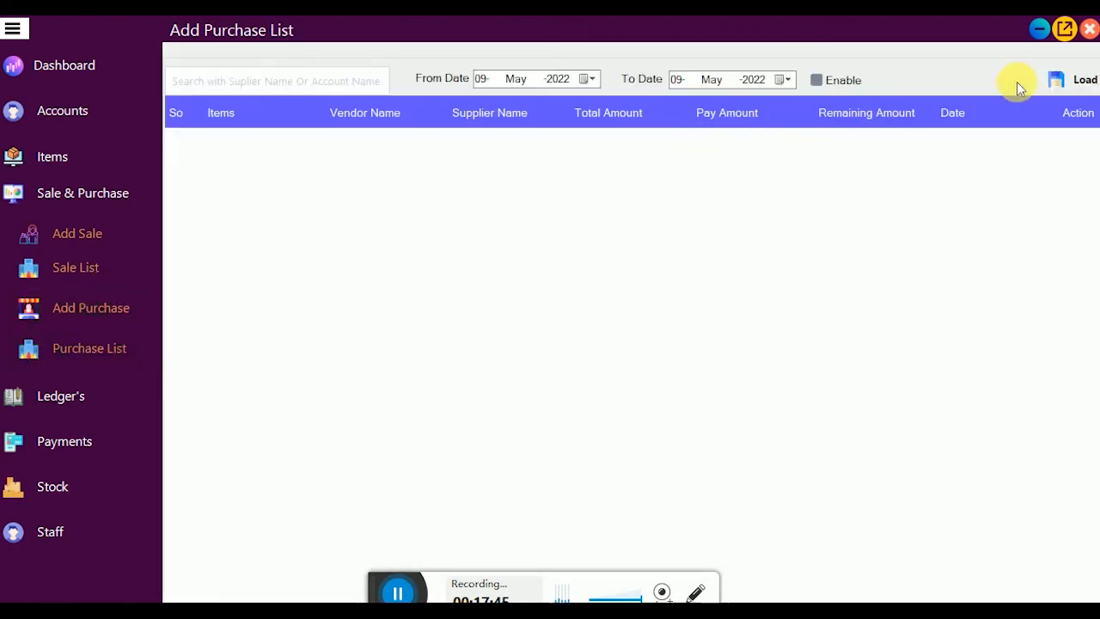
pyautogui.click(1061, 79)
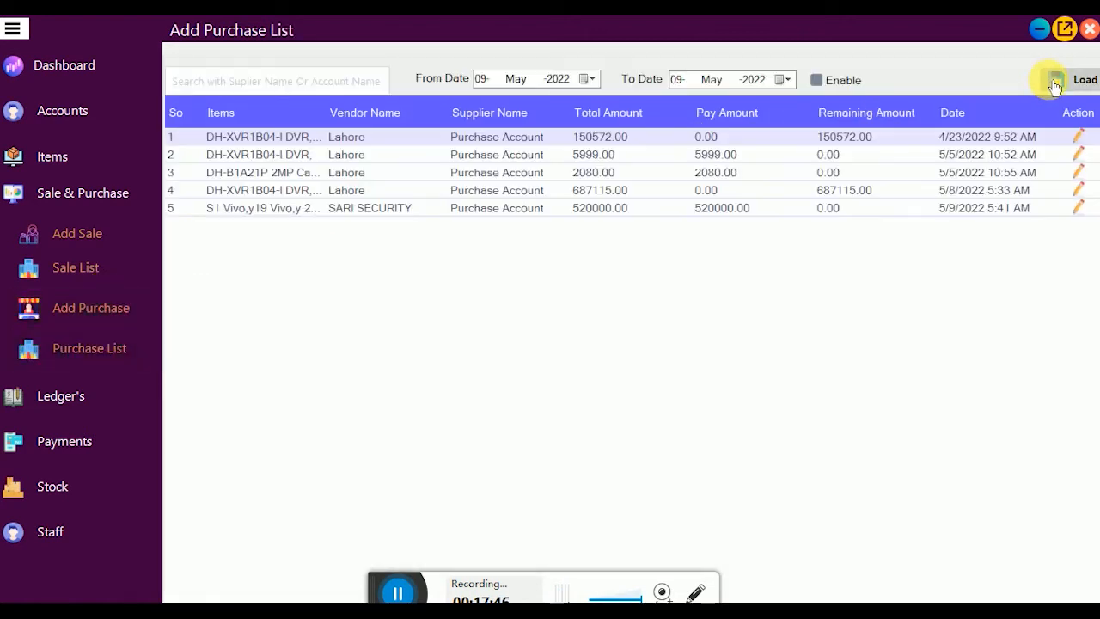
pyautogui.click(1082, 211)
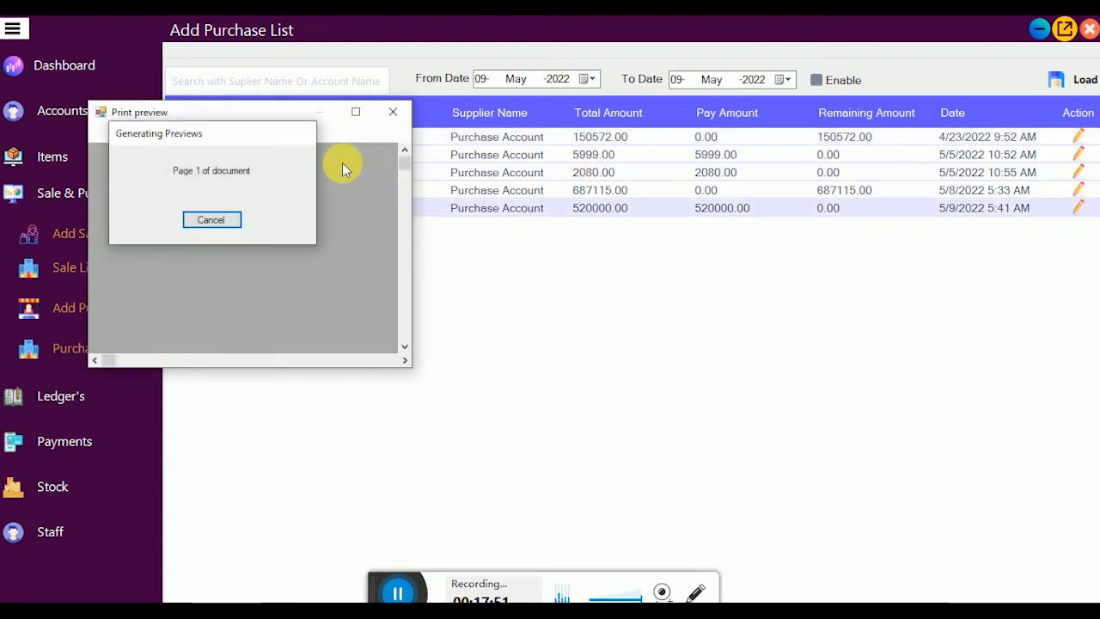
pyautogui.click(357, 111)
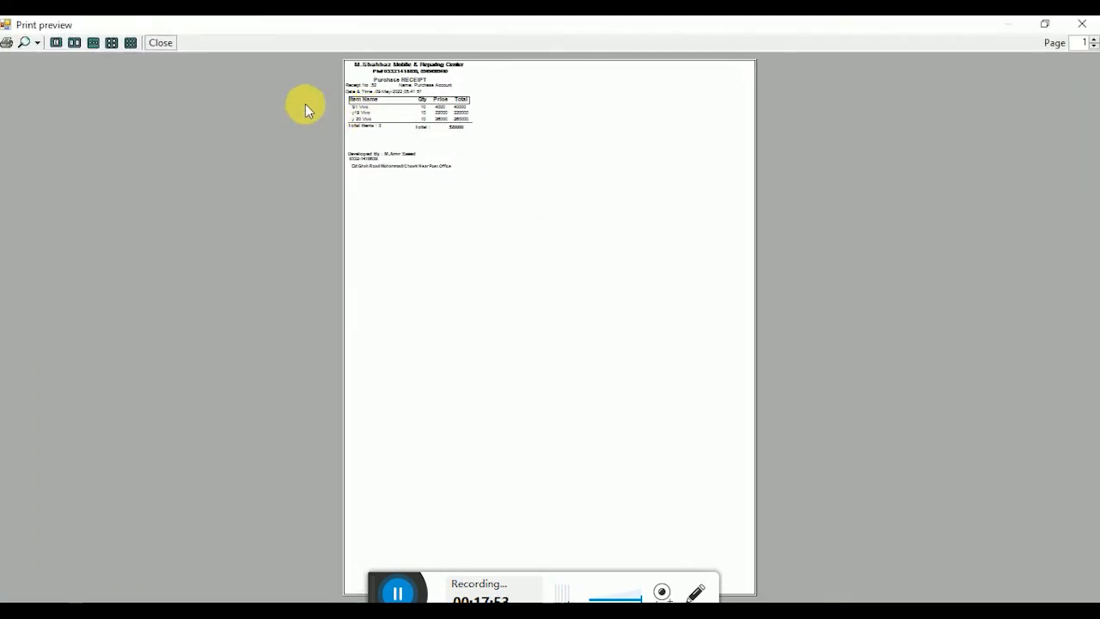
pyautogui.click(37, 42)
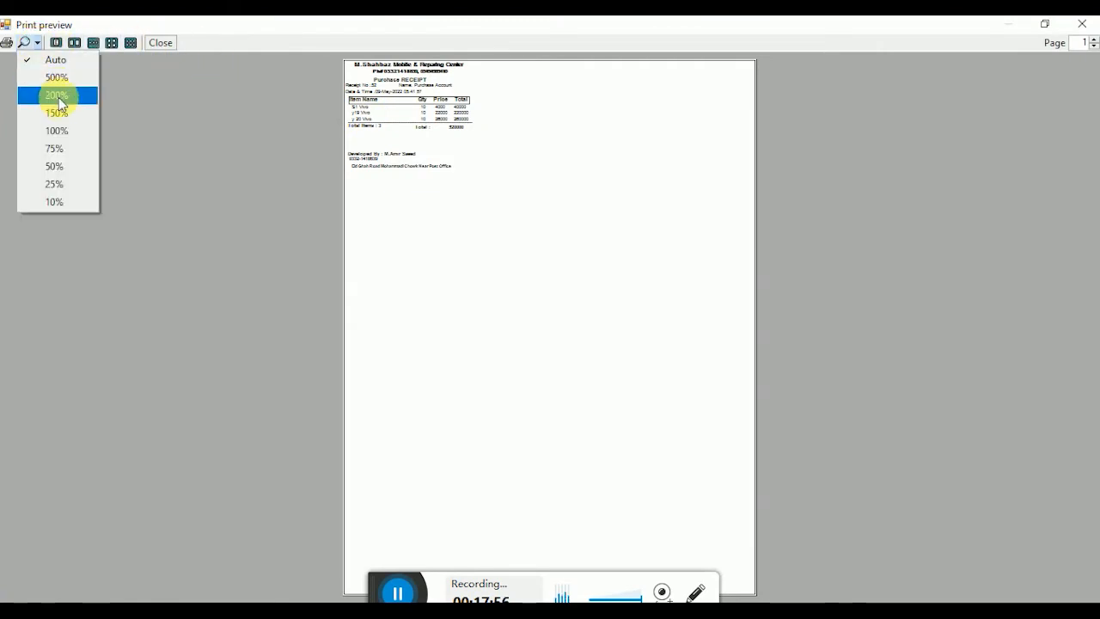
pyautogui.click(58, 100)
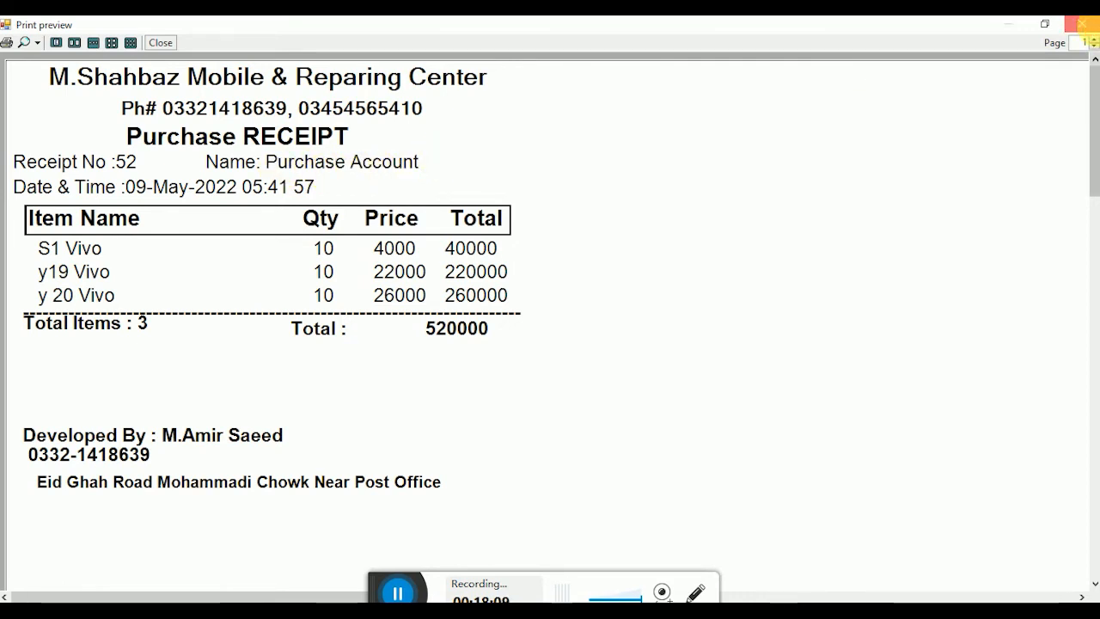
pyautogui.click(1081, 24)
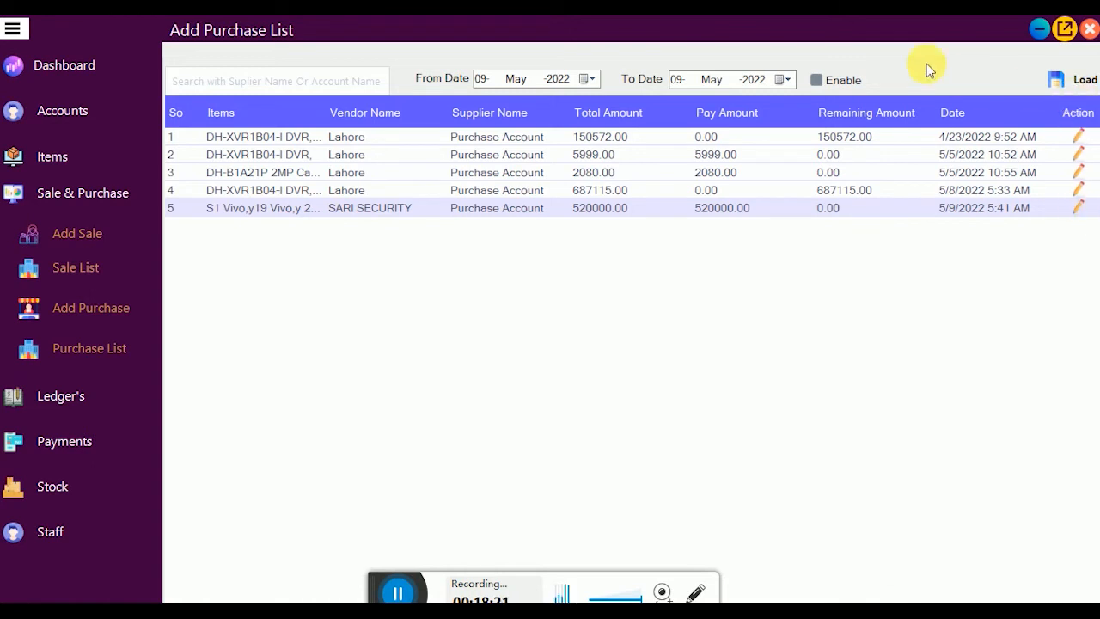
# Step: Filter purchases by a From Date of 08 to show the 5/8/2022 purchase, then return to the Dashboard
pyautogui.click(831, 82)
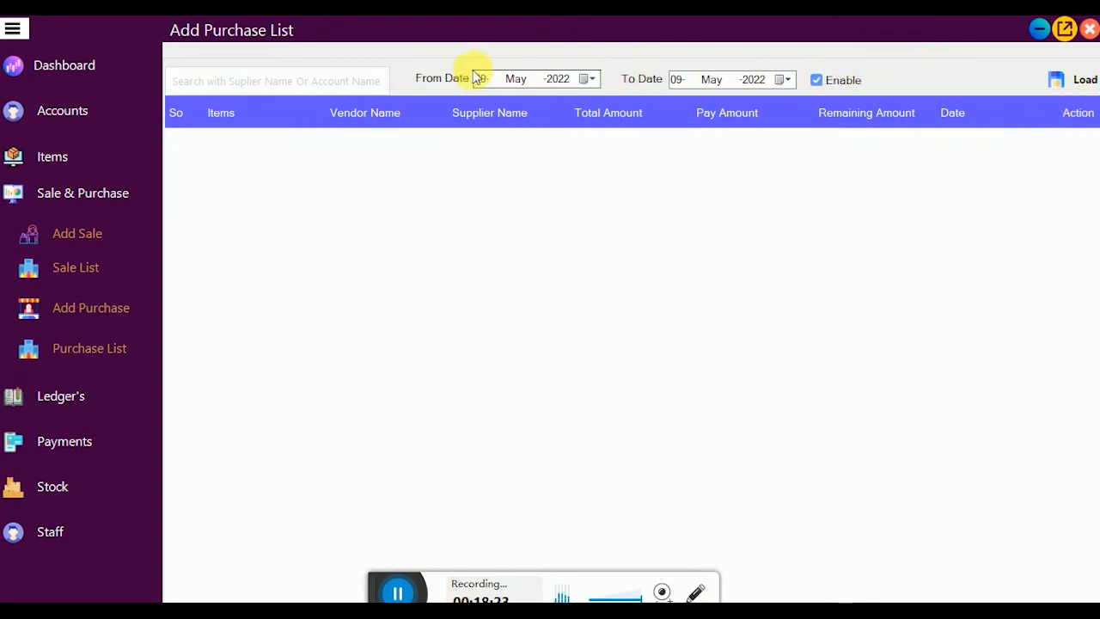
pyautogui.press('Down')
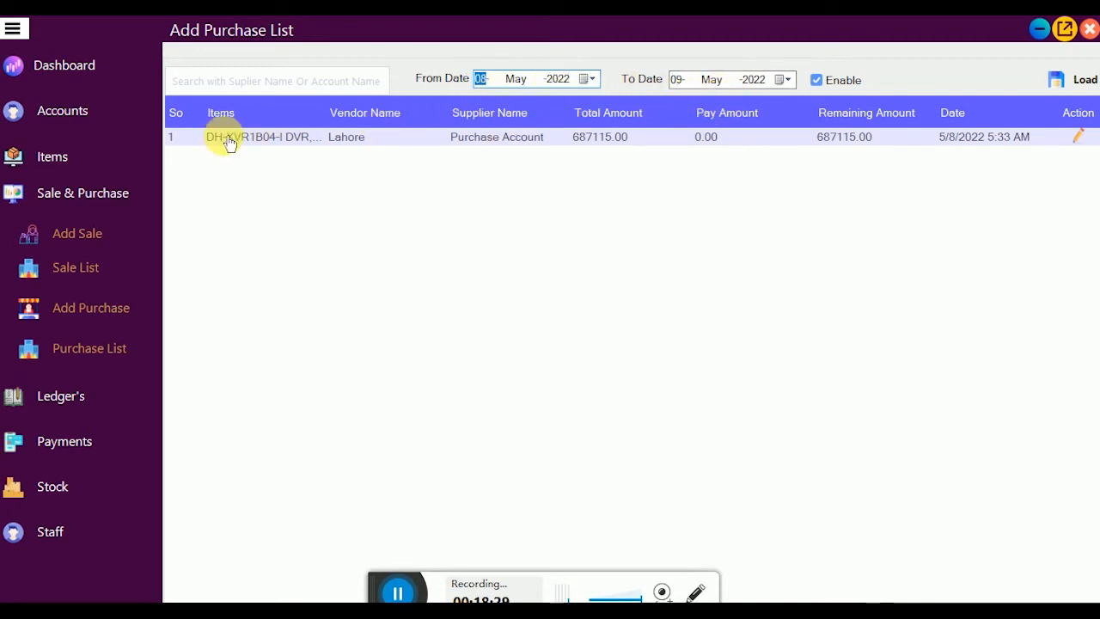
pyautogui.click(83, 69)
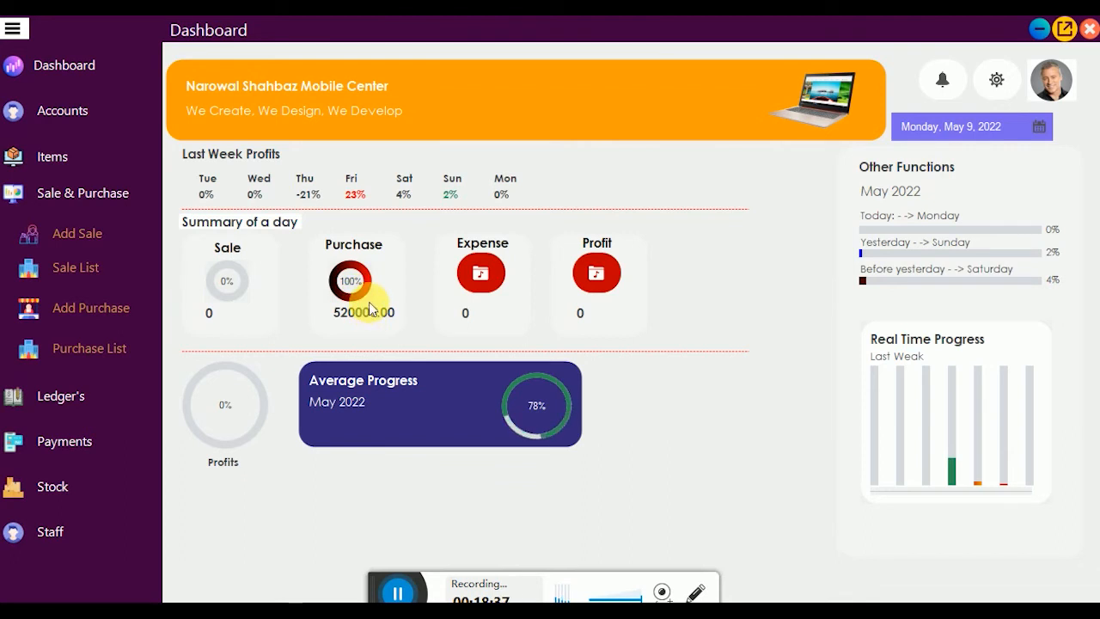
# Step: Open the Add Sale window briefly and close it again
pyautogui.click(397, 591)
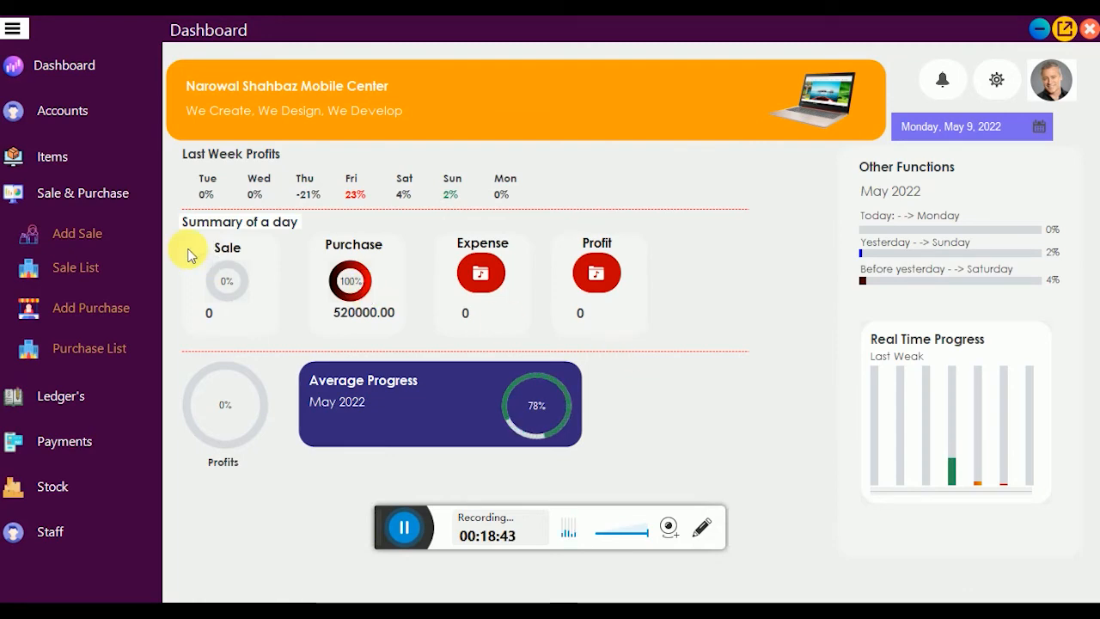
pyautogui.click(88, 237)
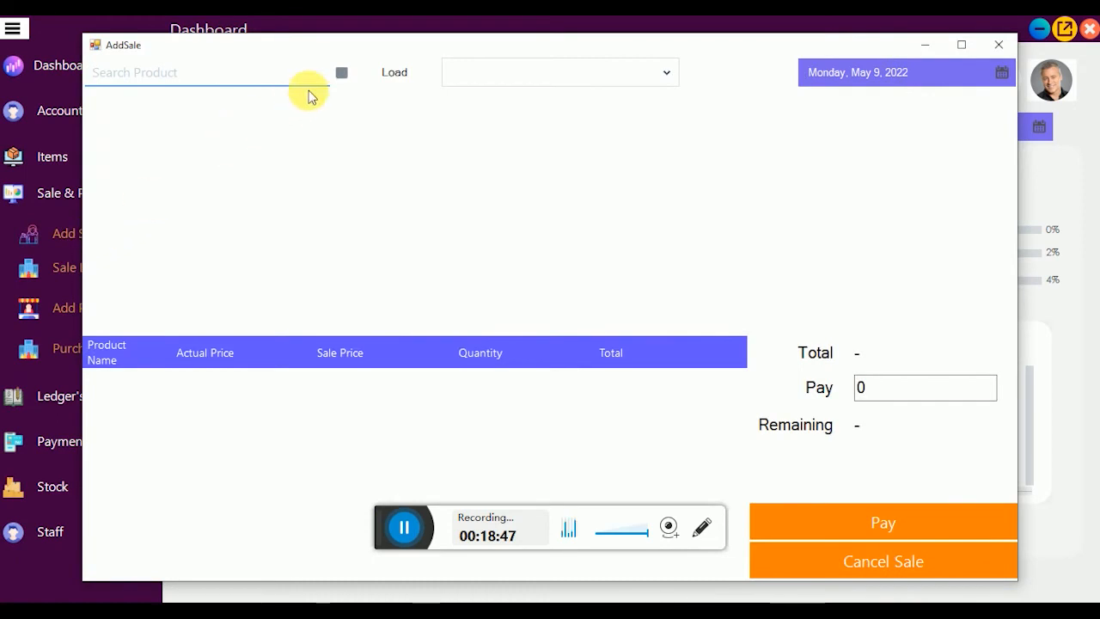
pyautogui.click(997, 45)
# Step: Start a new purchase and add product code 3, the DH-XVR1B04-I DVR at 5999.00
pyautogui.click(112, 308)
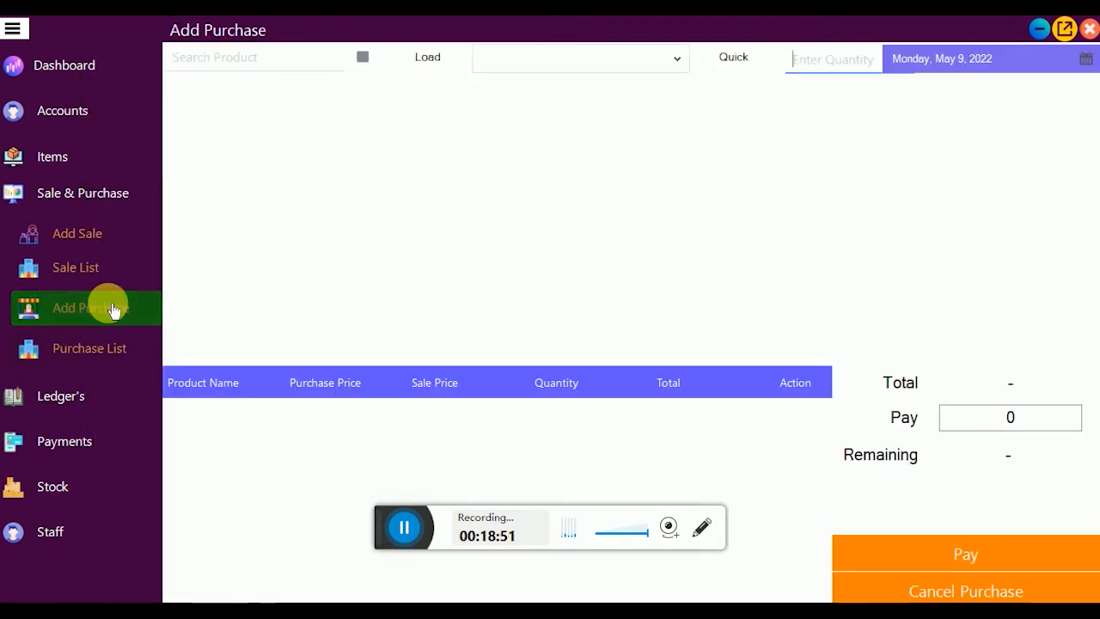
pyautogui.click(426, 61)
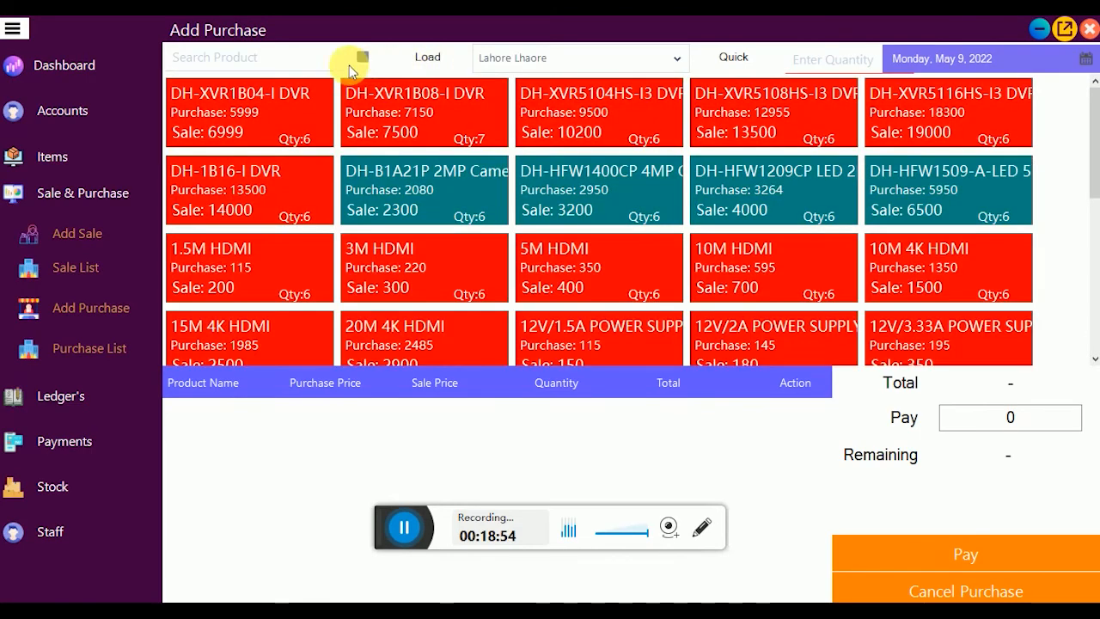
pyautogui.click(266, 72)
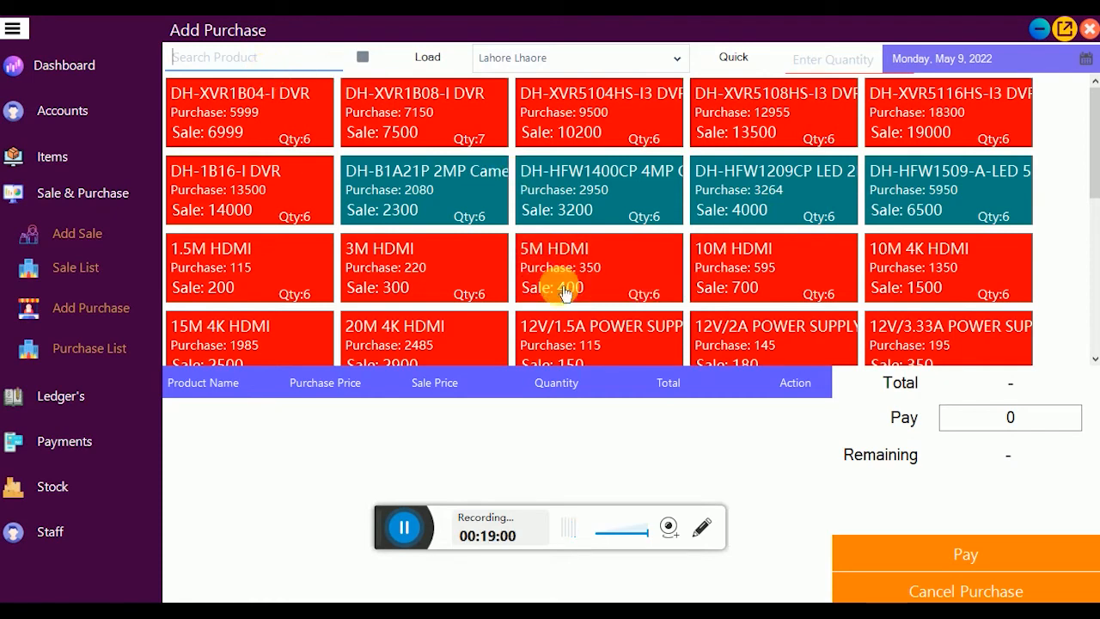
pyautogui.click(365, 60)
pyautogui.click(260, 62)
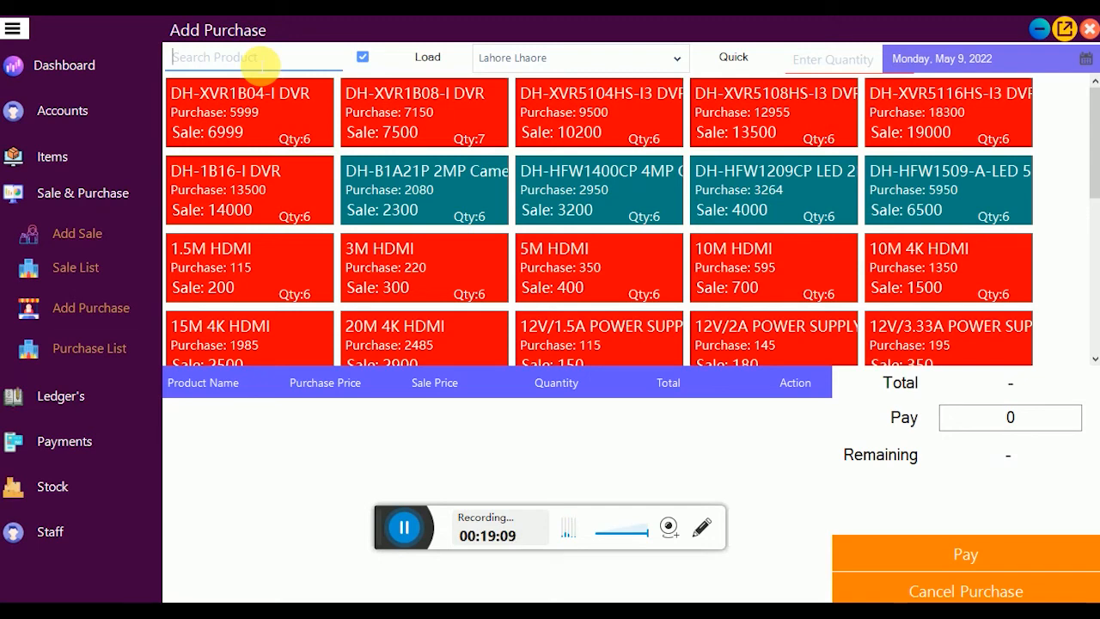
pyautogui.write('3')
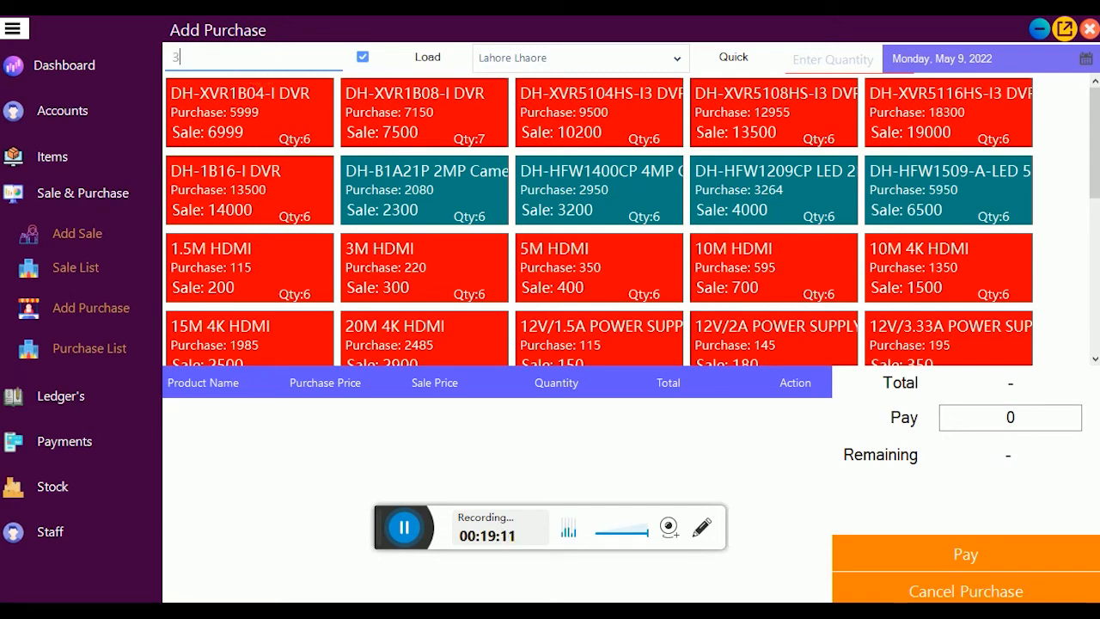
pyautogui.press('Return')
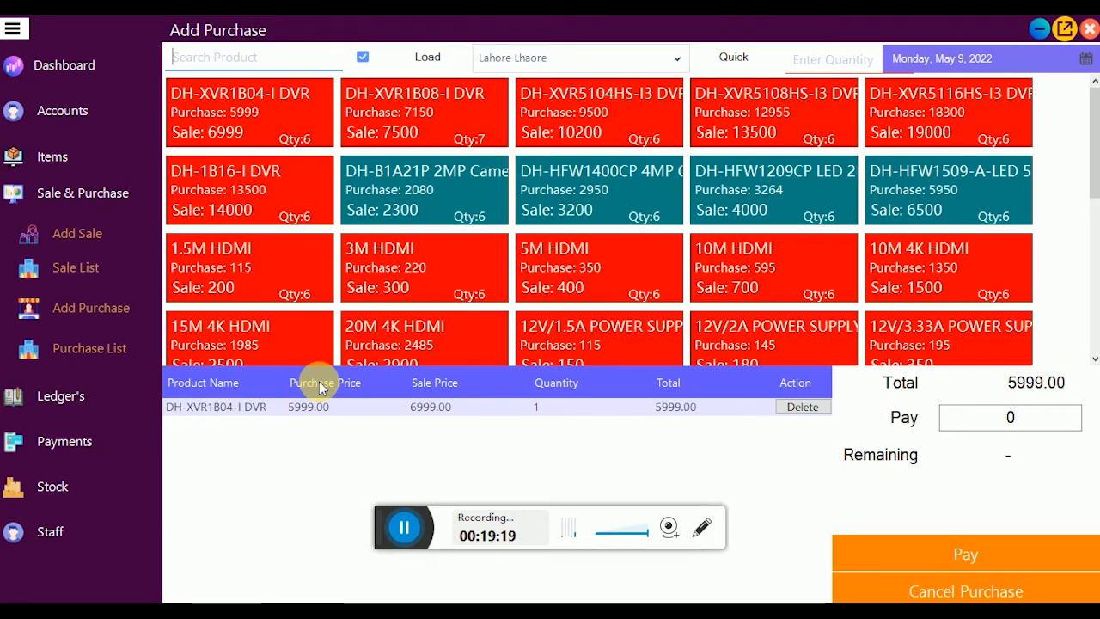
pyautogui.click(101, 244)
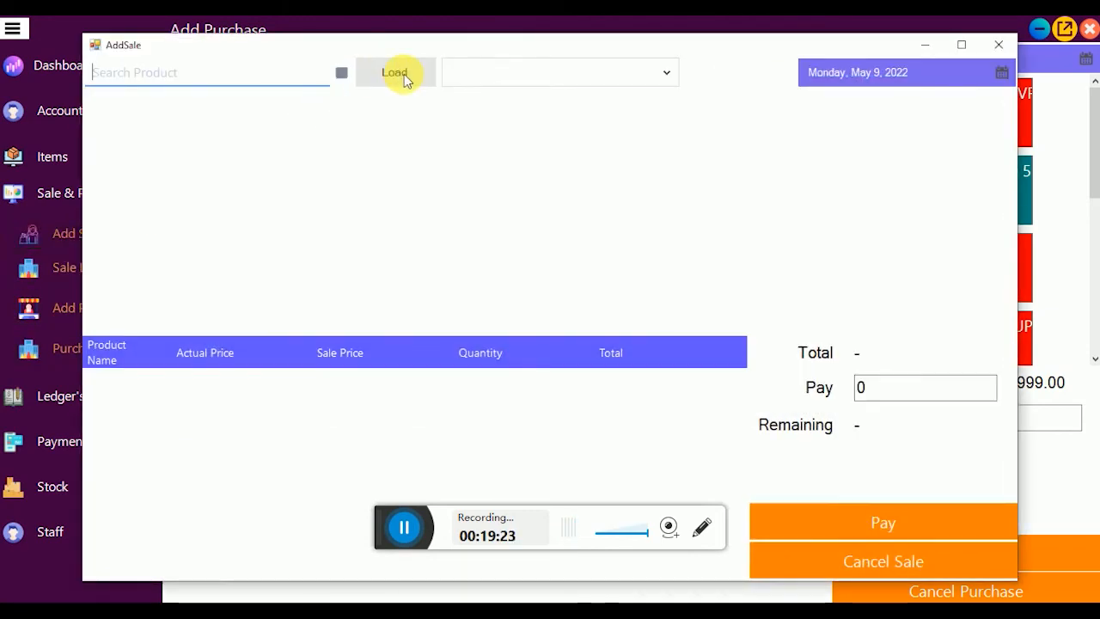
# Step: Build a sale cart holding only one DH-B1A21P 2MP Camera, removing the DVR line
pyautogui.click(404, 74)
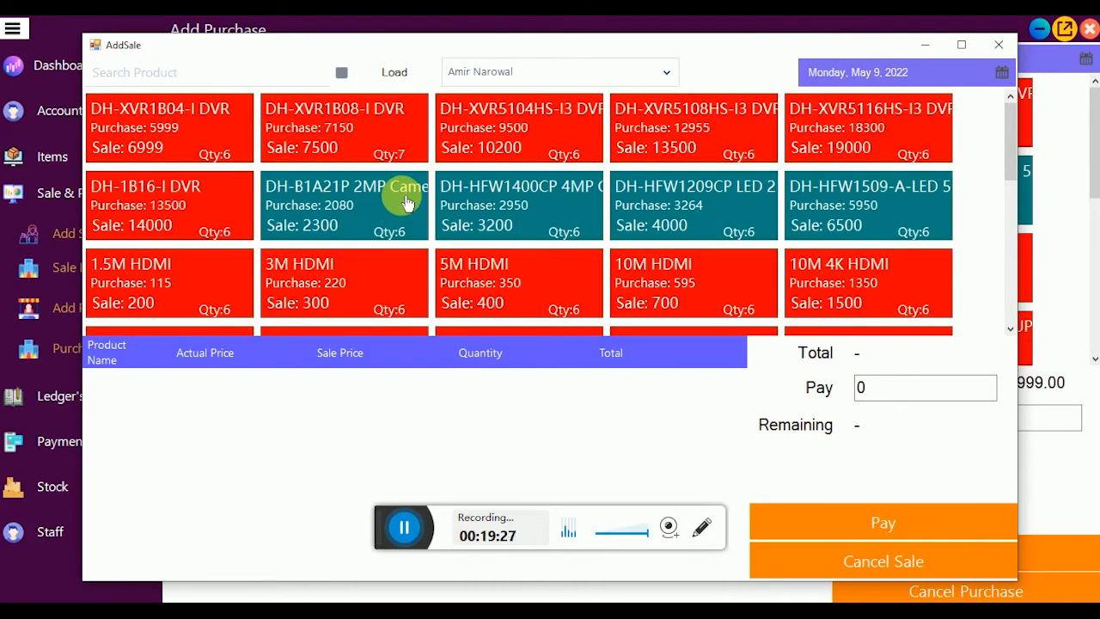
pyautogui.click(225, 140)
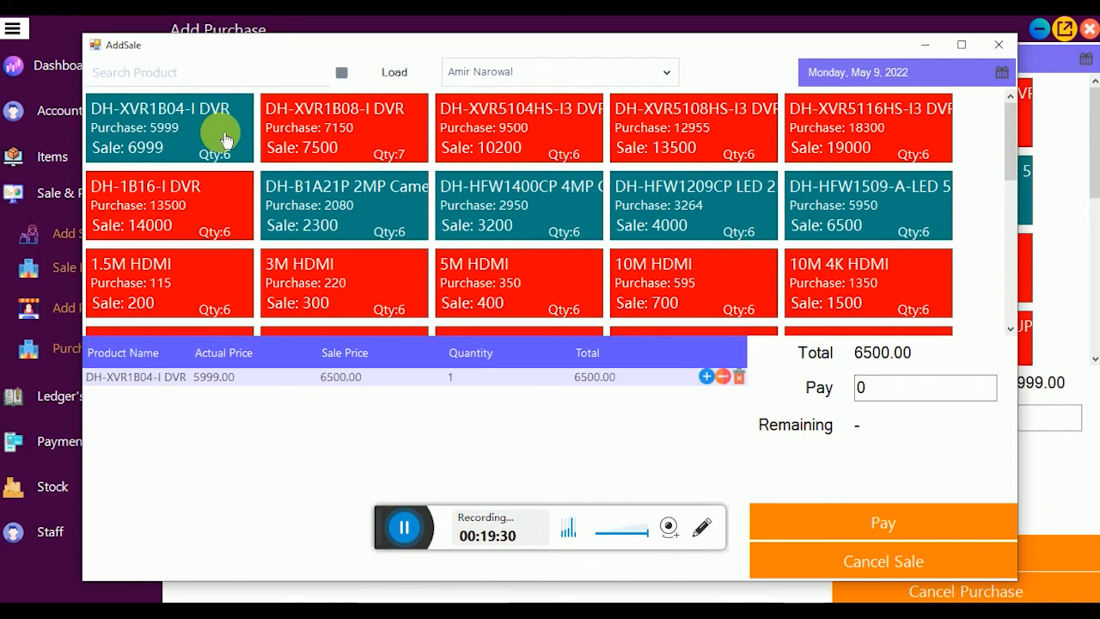
pyautogui.click(403, 211)
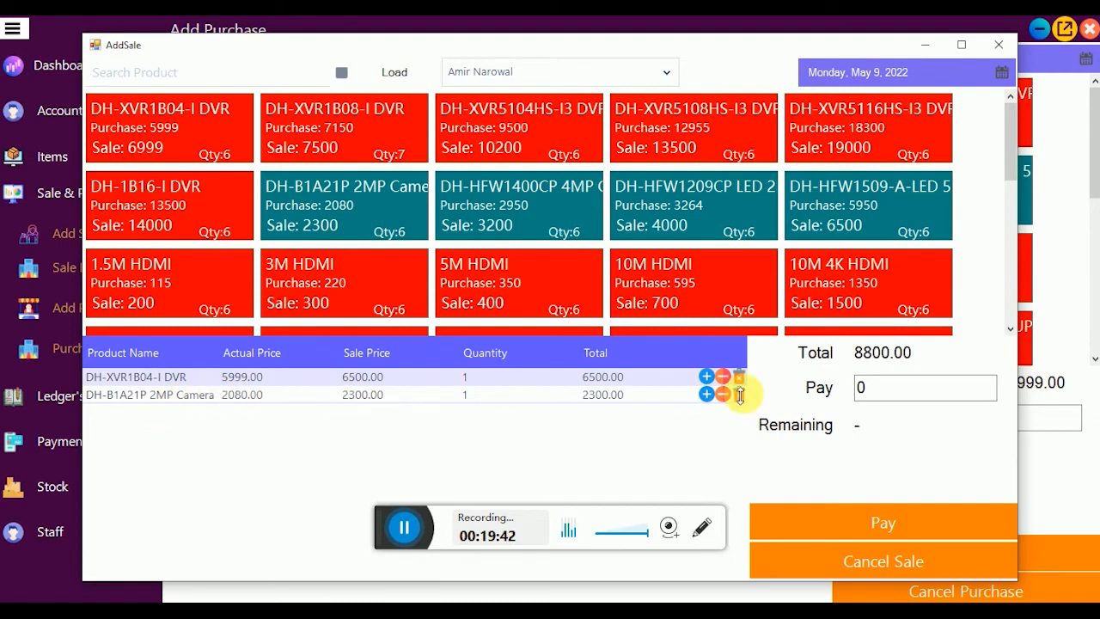
pyautogui.click(706, 378)
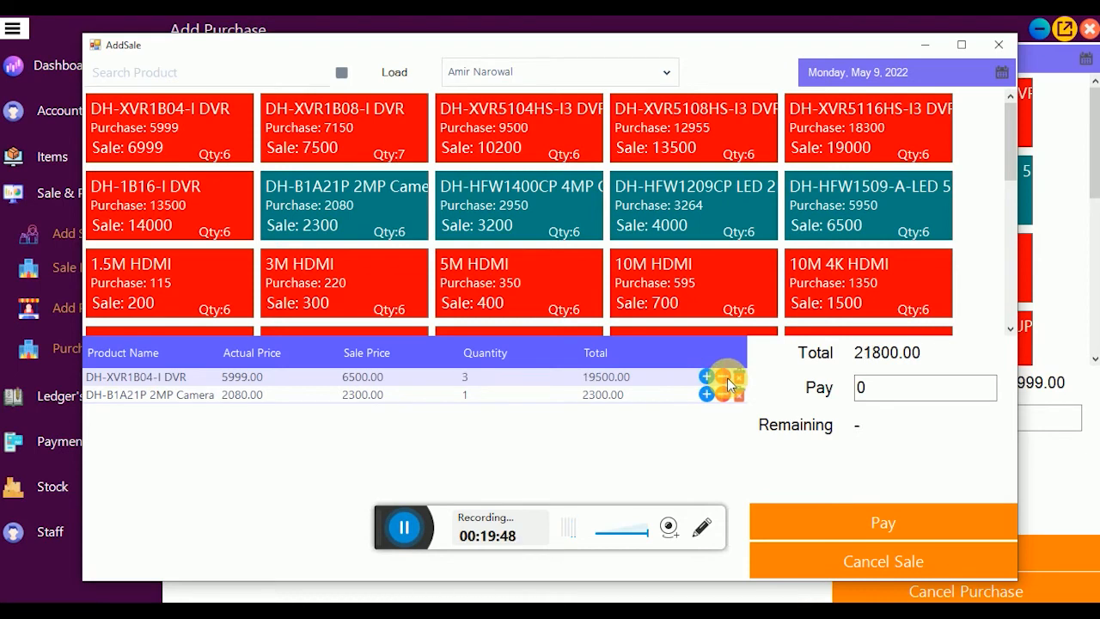
pyautogui.click(739, 378)
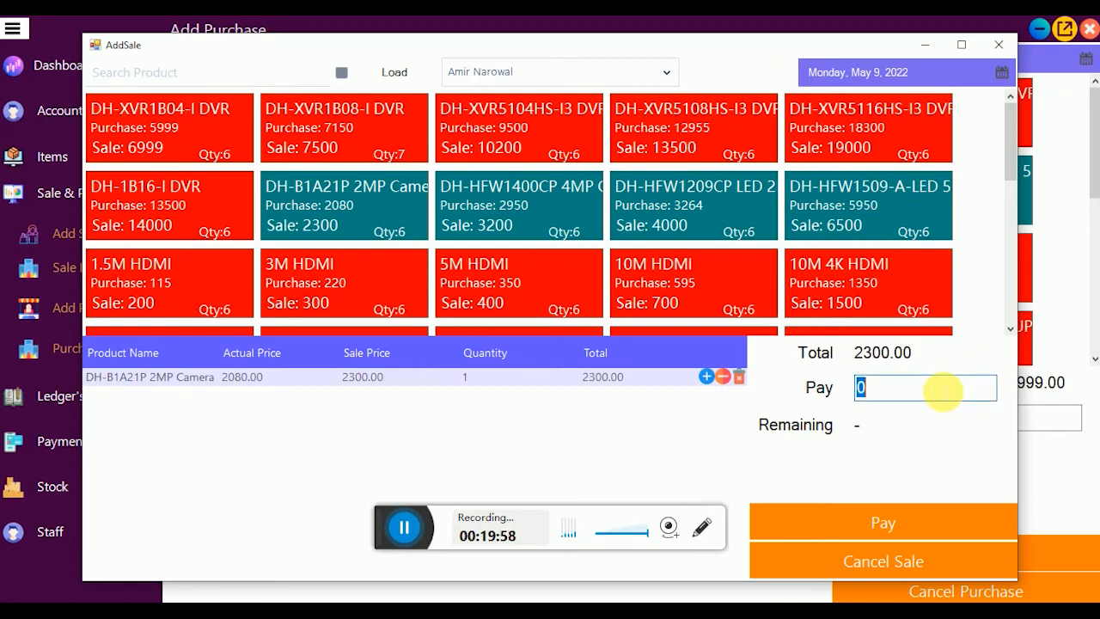
# Step: Pay 2500 for the 2300 camera sale and preview its receipt full screen
pyautogui.write('2500')
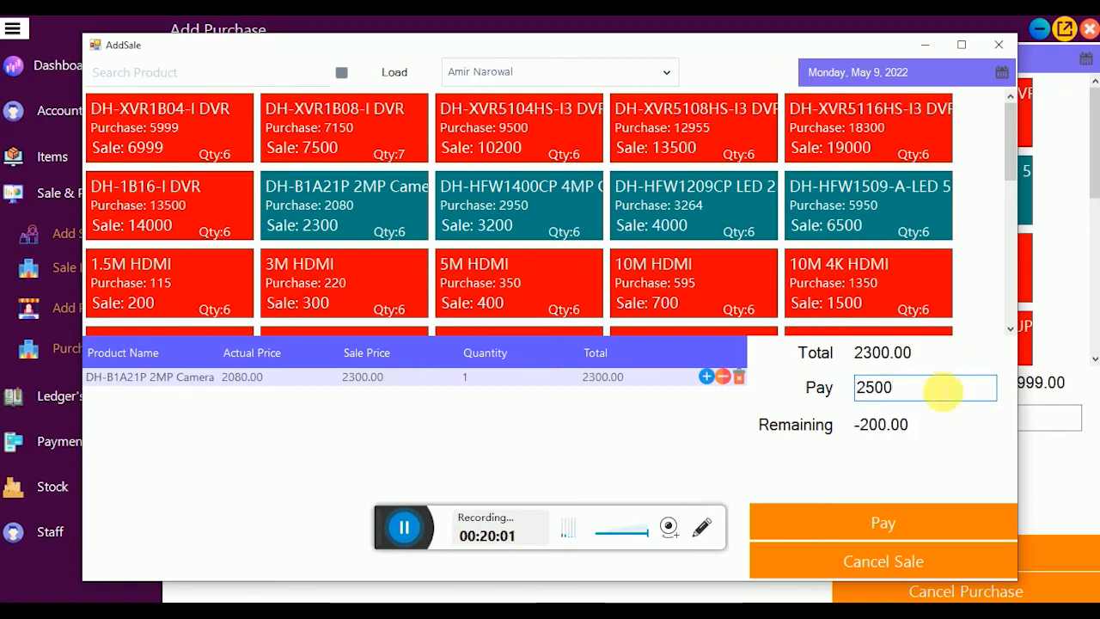
pyautogui.click(901, 523)
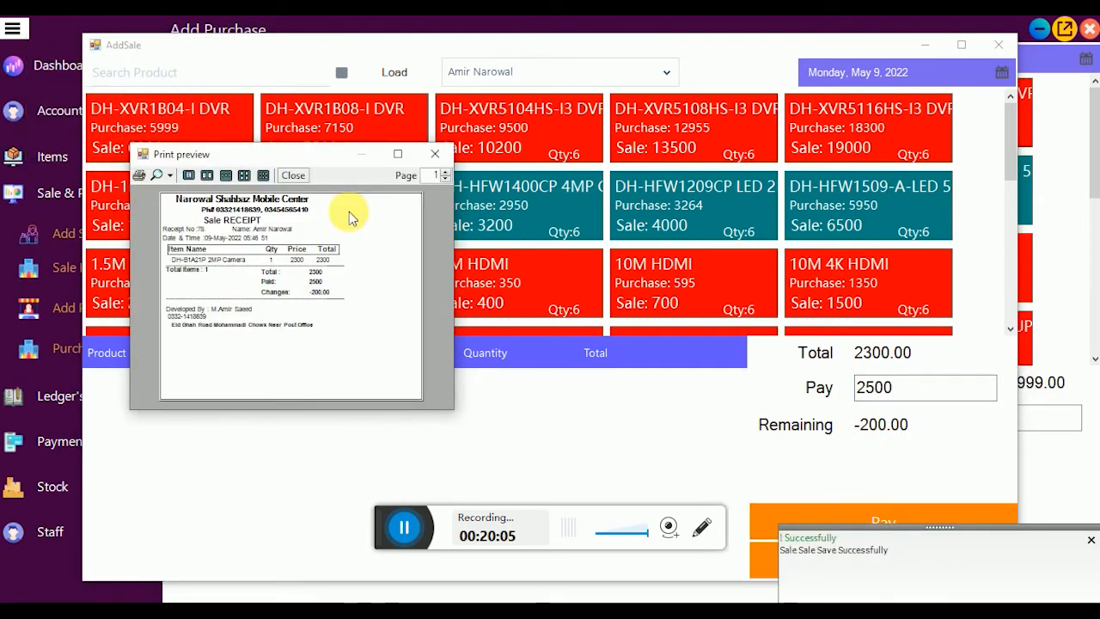
pyautogui.click(398, 154)
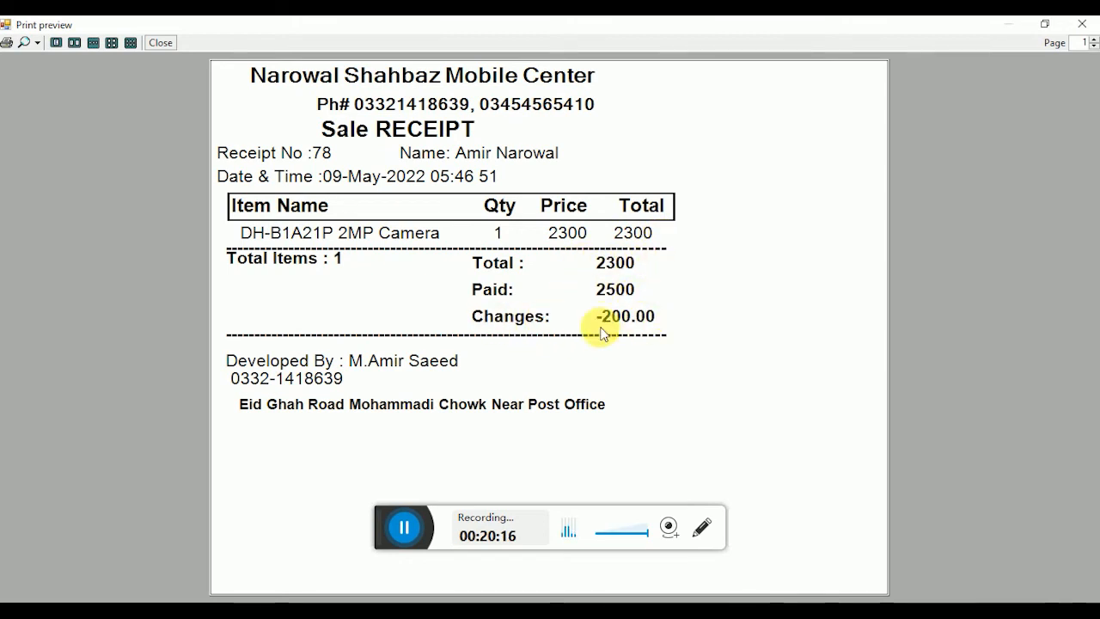
pyautogui.click(1080, 24)
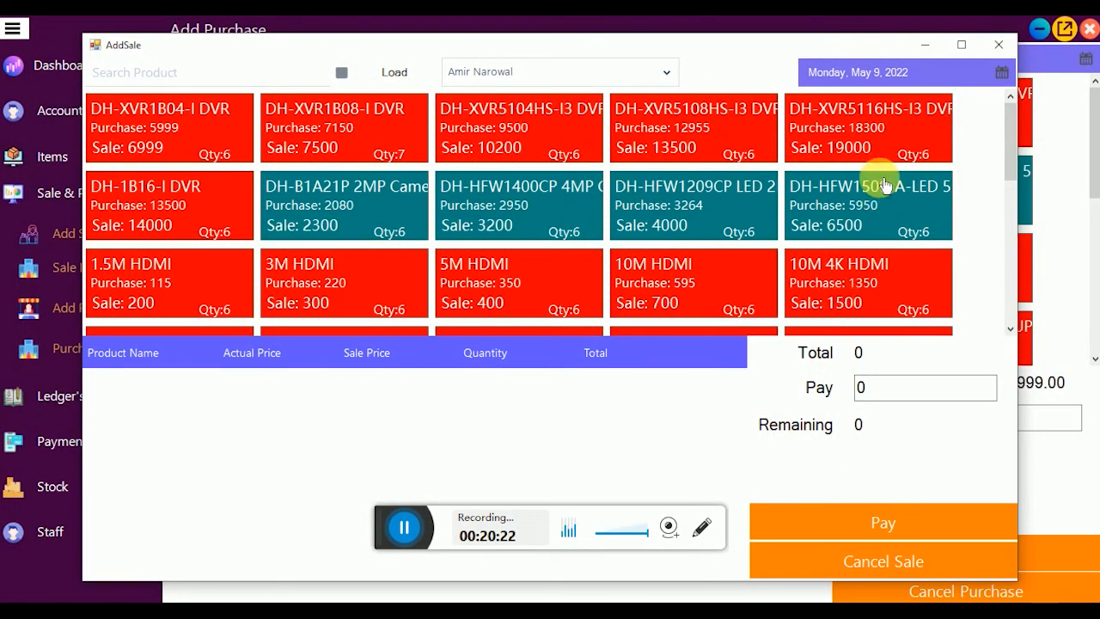
# Step: Close the Add Sale window and return to the Dashboard showing 2300.00 in sales
pyautogui.click(999, 44)
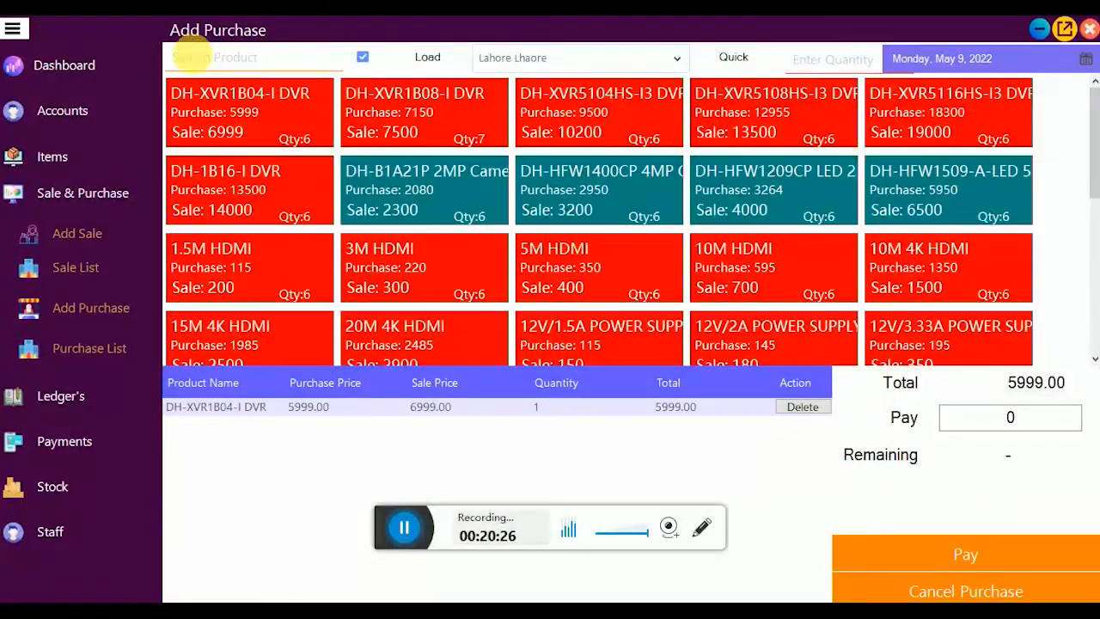
pyautogui.click(104, 64)
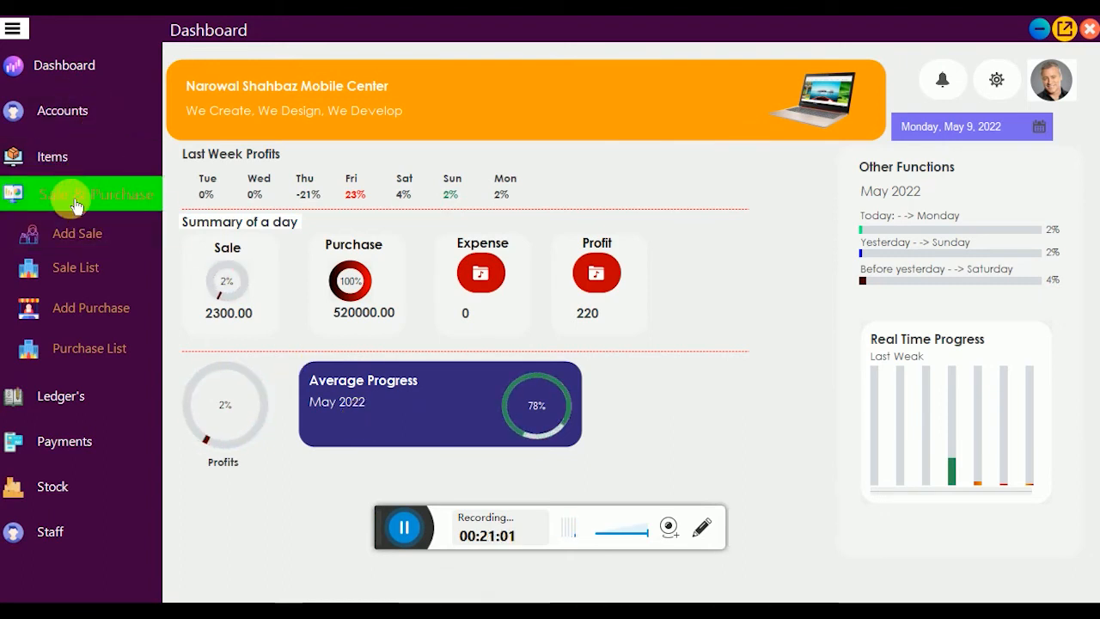
# Step: Load the Sale List, preview the fifth sale's 2300.00 receipt, then expand the Ledger's section
pyautogui.click(74, 267)
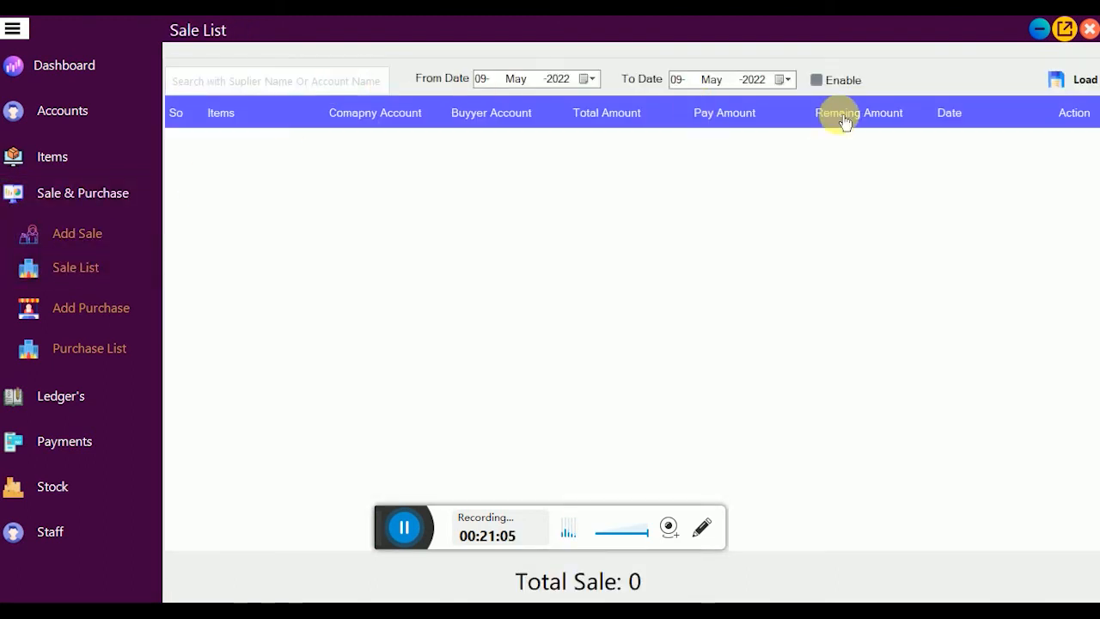
pyautogui.click(1071, 81)
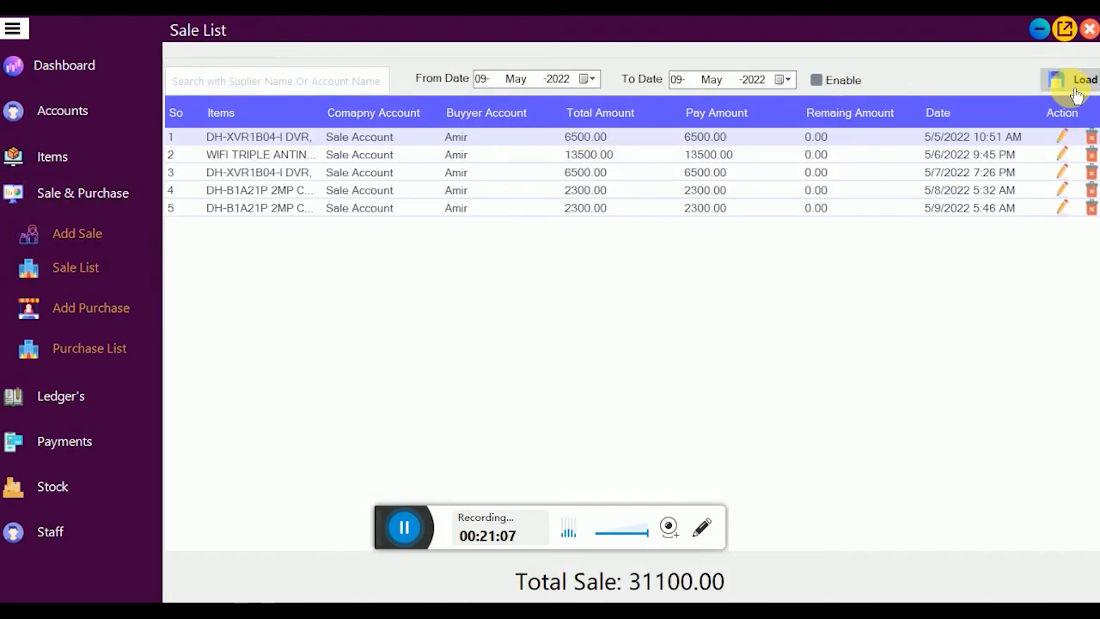
pyautogui.click(1064, 210)
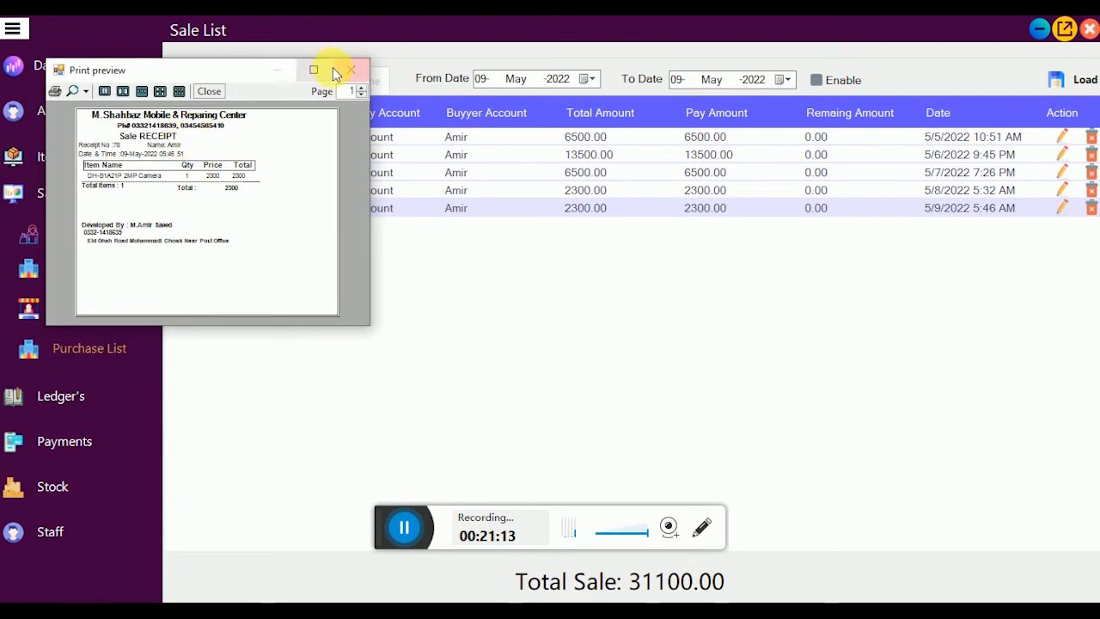
pyautogui.click(314, 70)
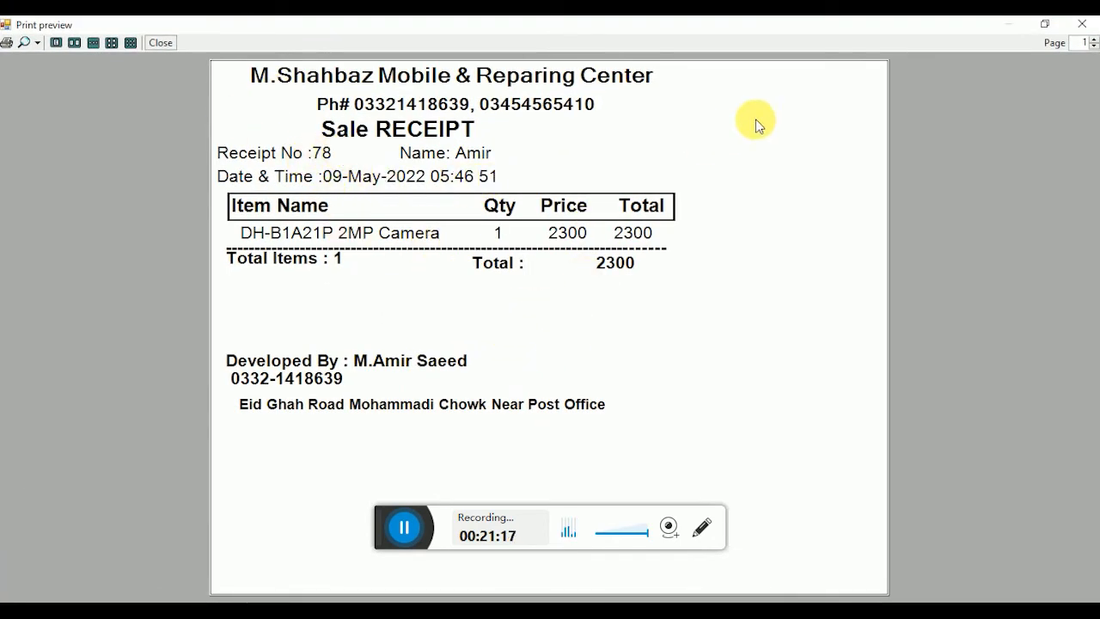
pyautogui.click(1084, 23)
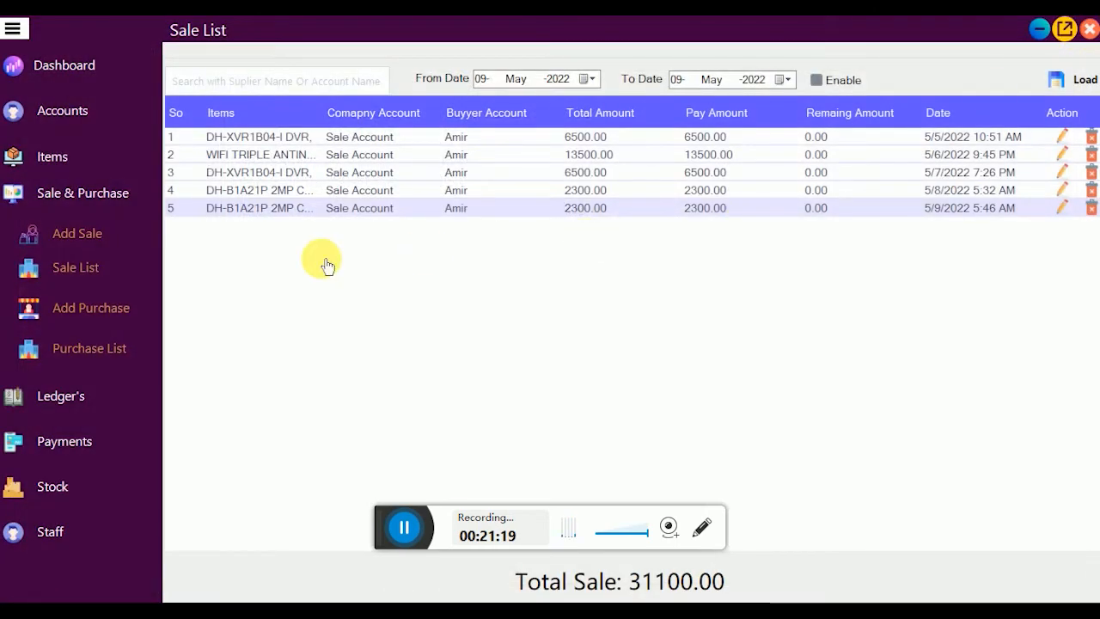
pyautogui.click(120, 201)
pyautogui.click(80, 238)
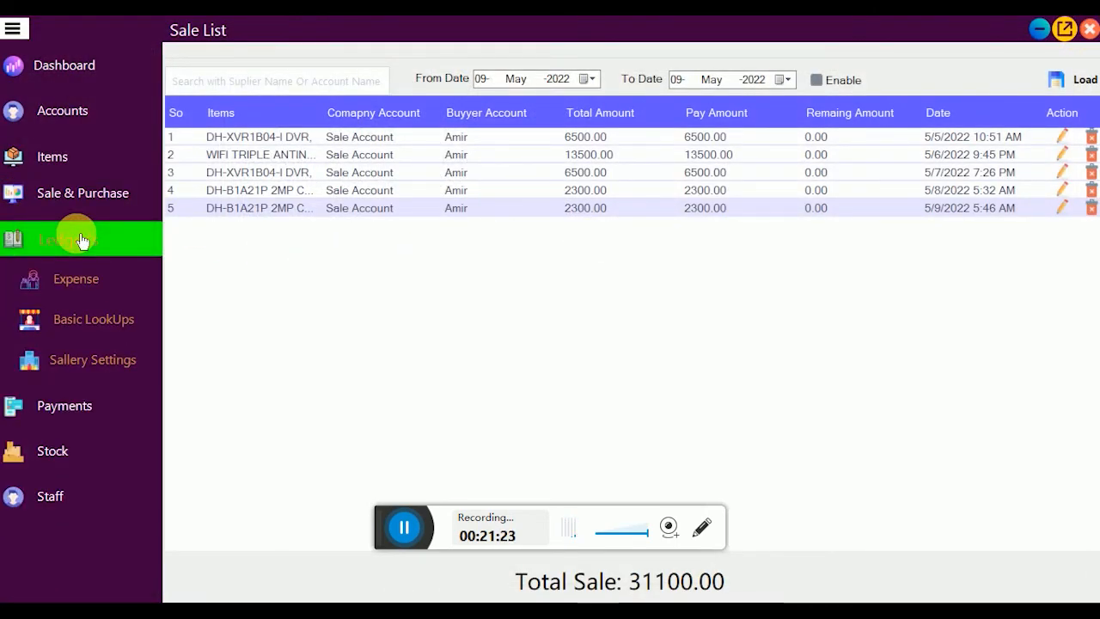
# Step: On the Expense page keep Bill as the expense type, closing the new-type form unsaved
pyautogui.click(138, 283)
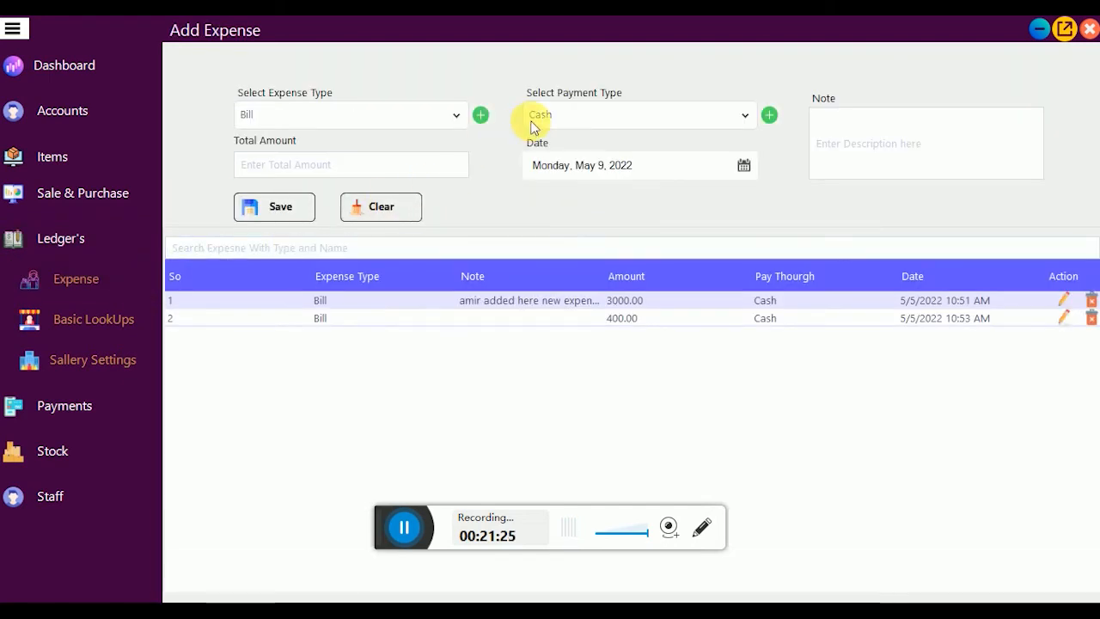
pyautogui.click(454, 120)
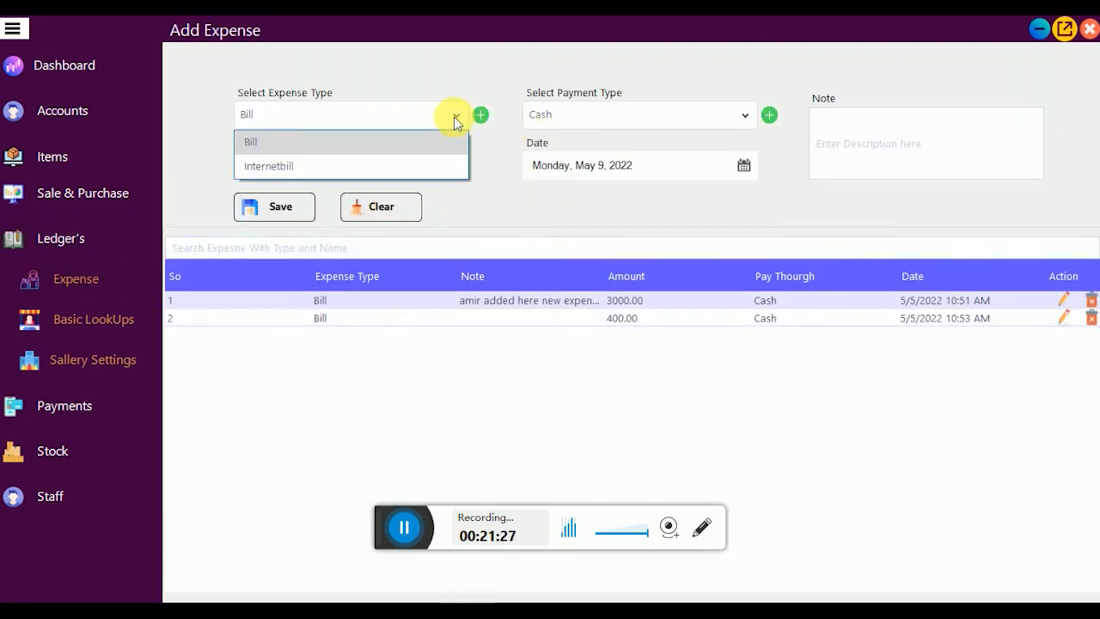
pyautogui.click(405, 115)
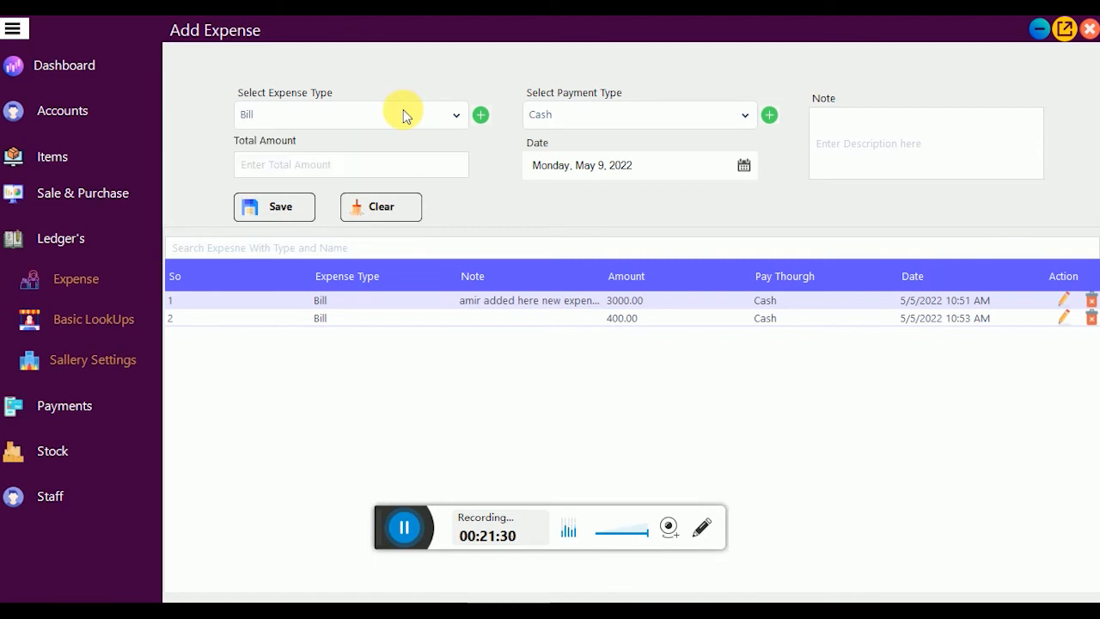
pyautogui.click(482, 116)
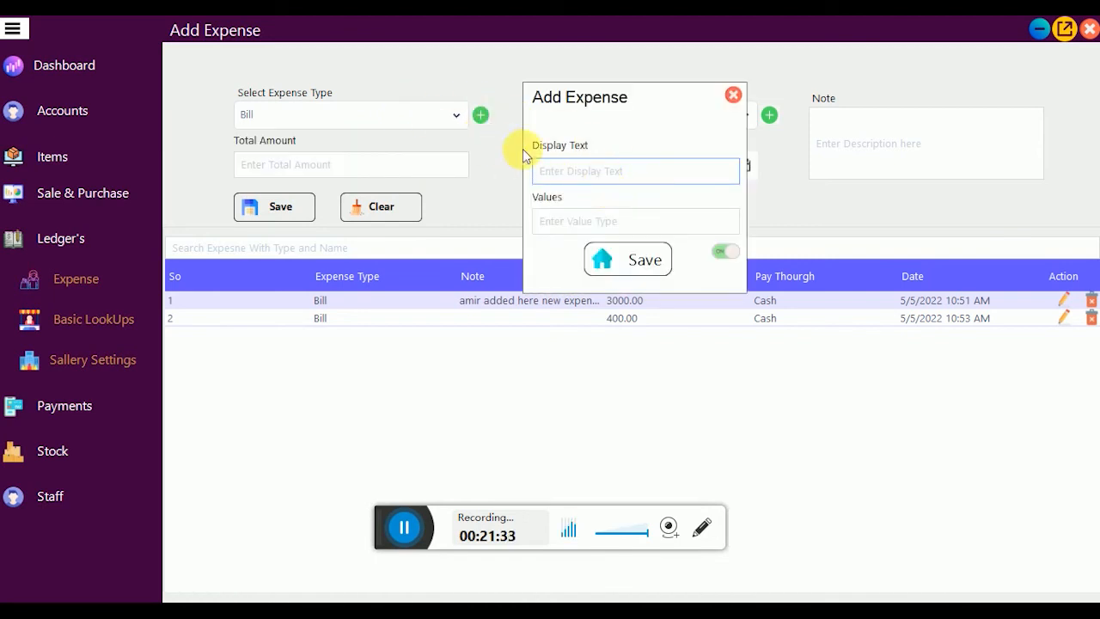
pyautogui.click(620, 172)
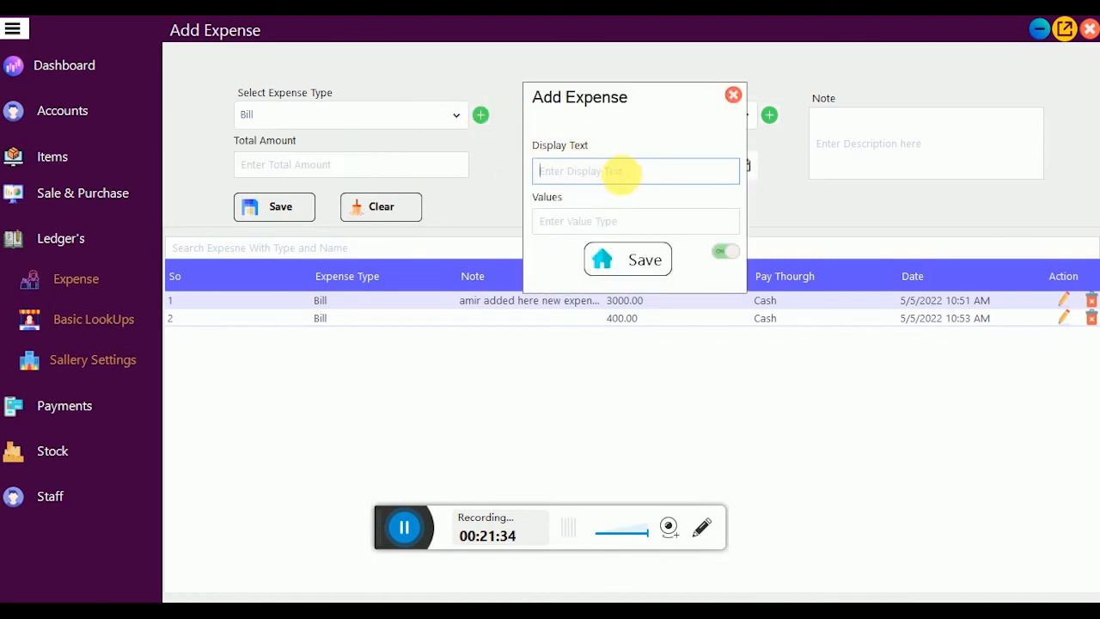
pyautogui.click(733, 95)
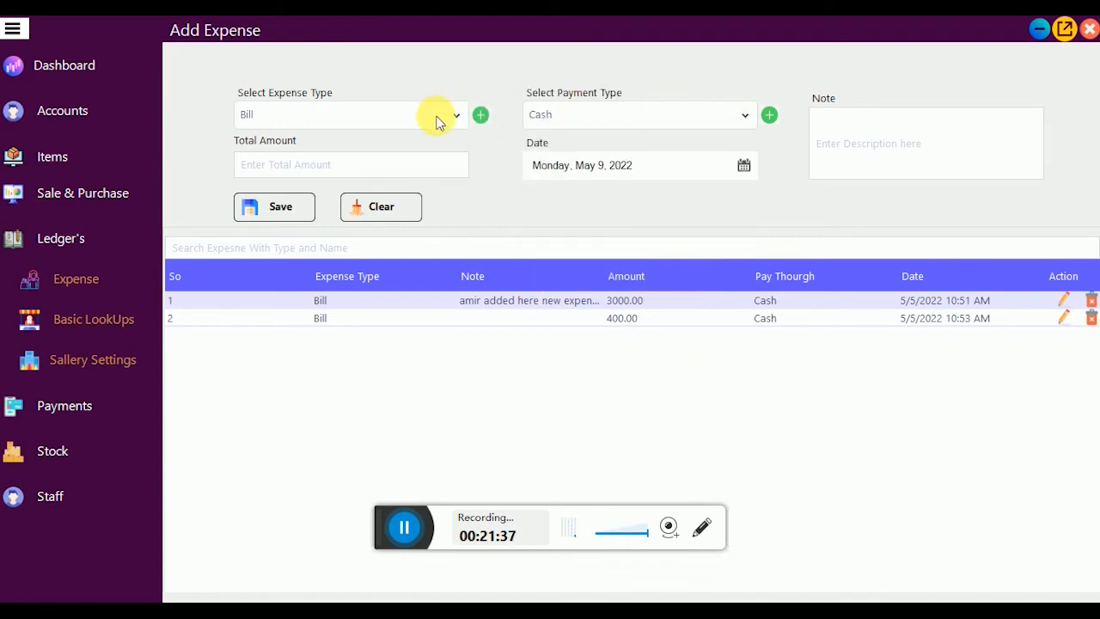
# Step: Save a 2000 Bill expense with a note and check the updated Dashboard totals
pyautogui.click(375, 161)
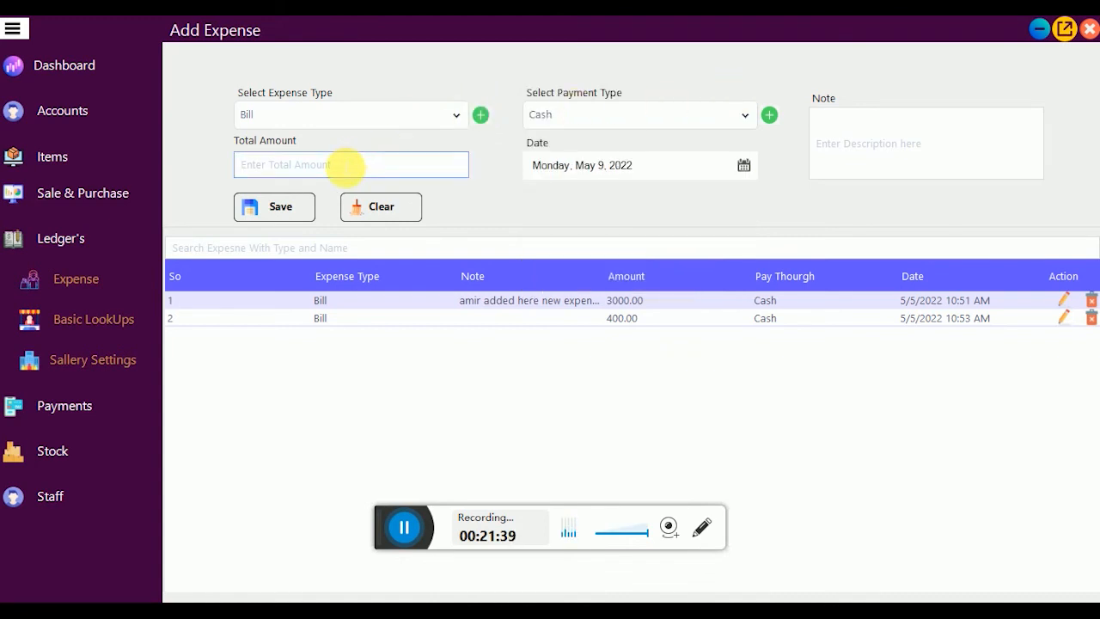
pyautogui.write('2000')
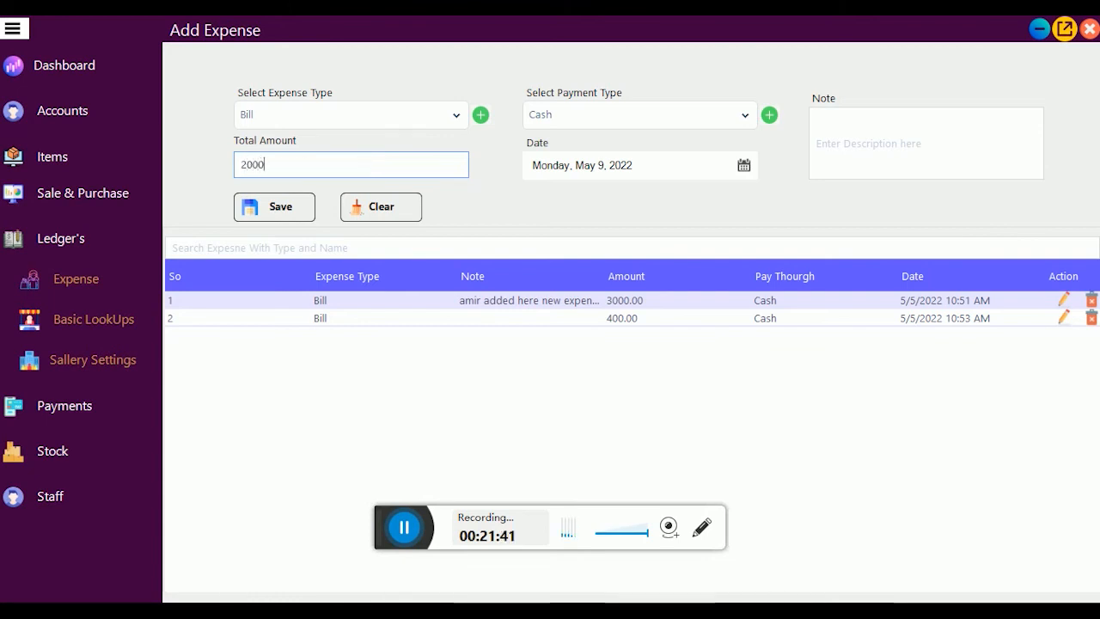
pyautogui.click(924, 156)
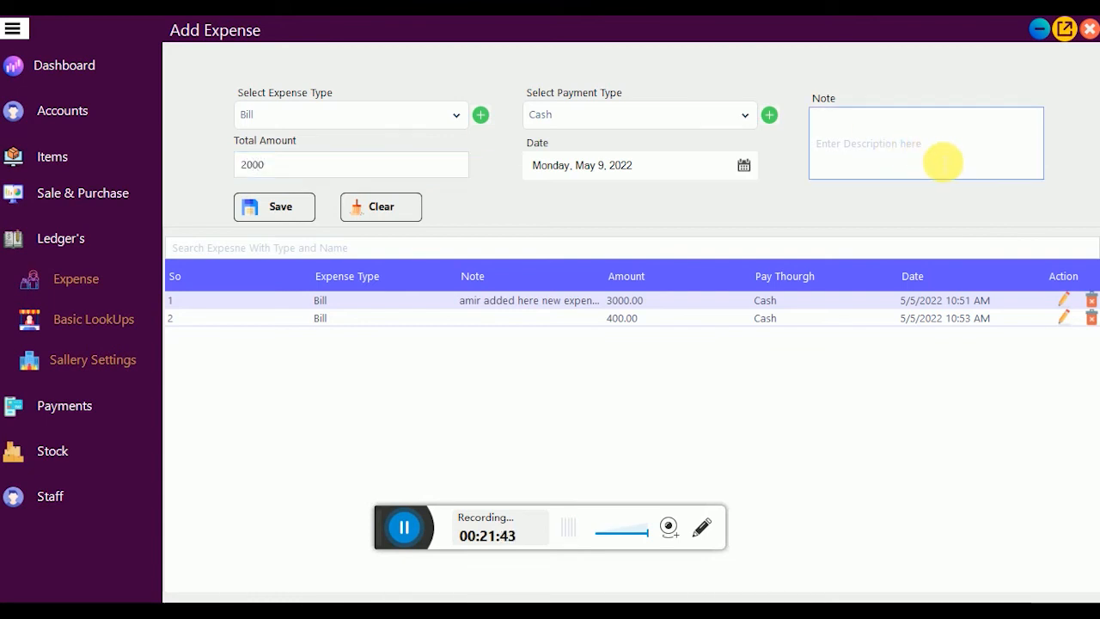
pyautogui.write('amir')
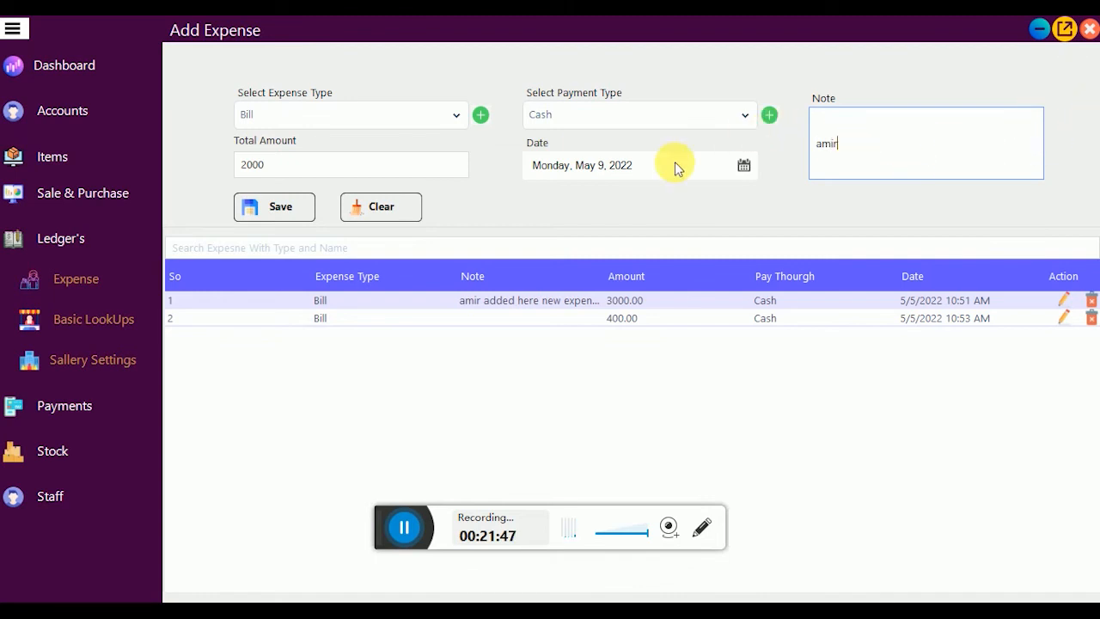
pyautogui.click(273, 208)
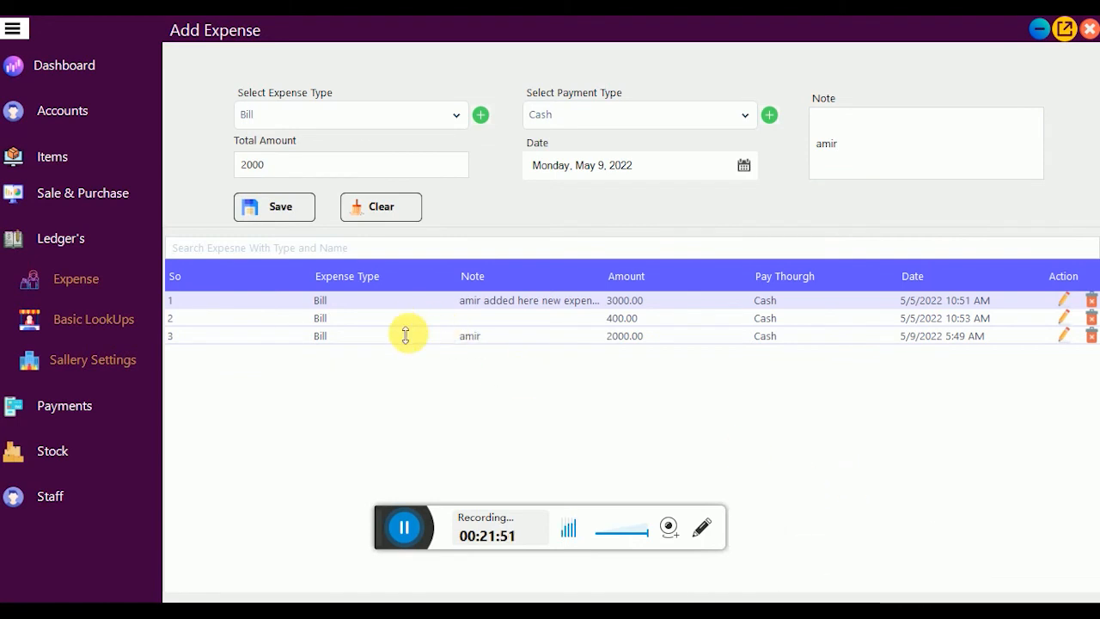
pyautogui.click(53, 79)
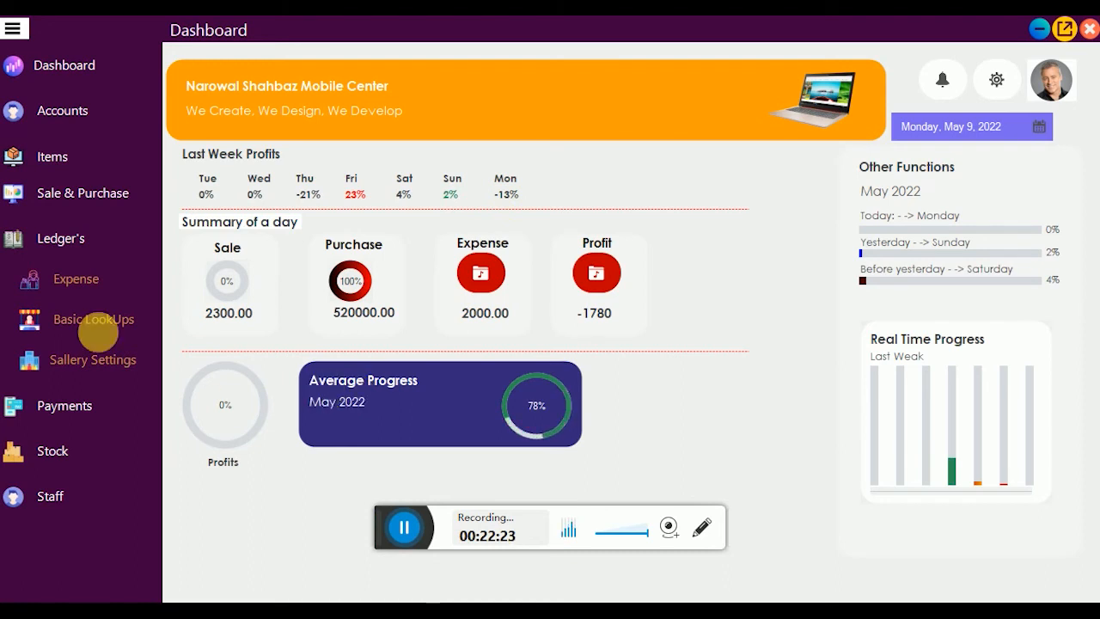
# Step: Browse the Cash Payment and Cash Receipt lists, checking payment accounts and the latest receipt
pyautogui.click(51, 245)
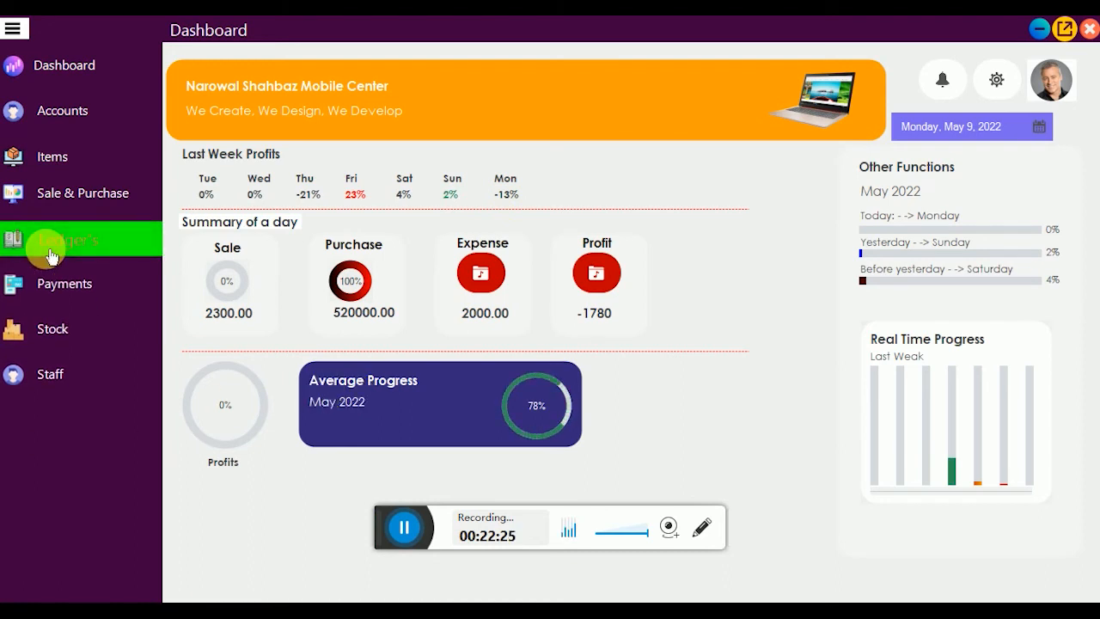
pyautogui.click(110, 289)
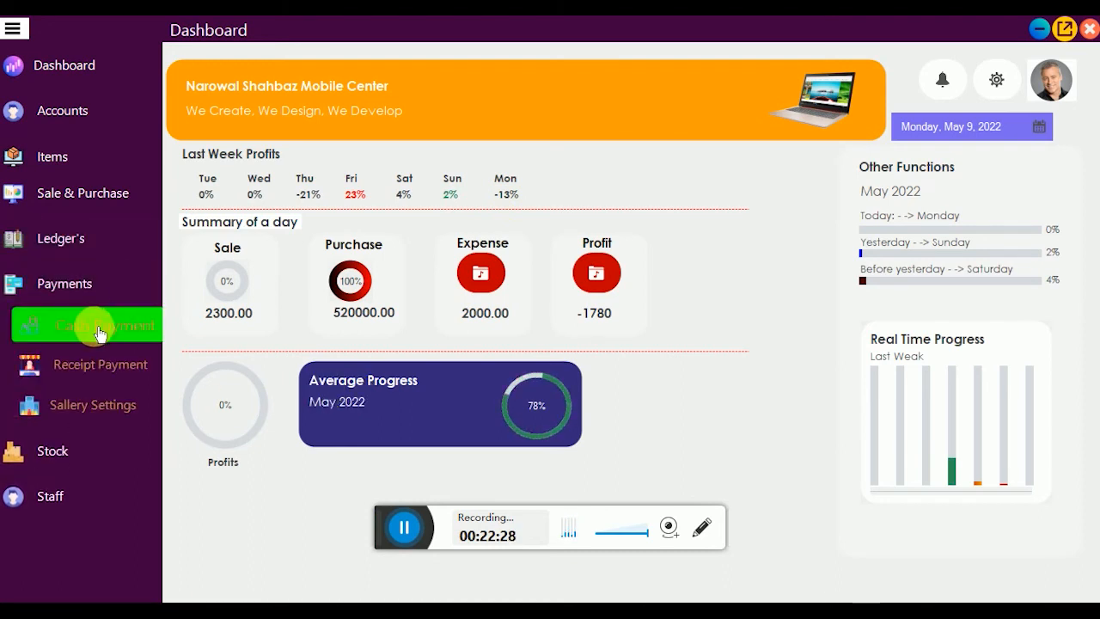
pyautogui.click(99, 334)
pyautogui.click(95, 362)
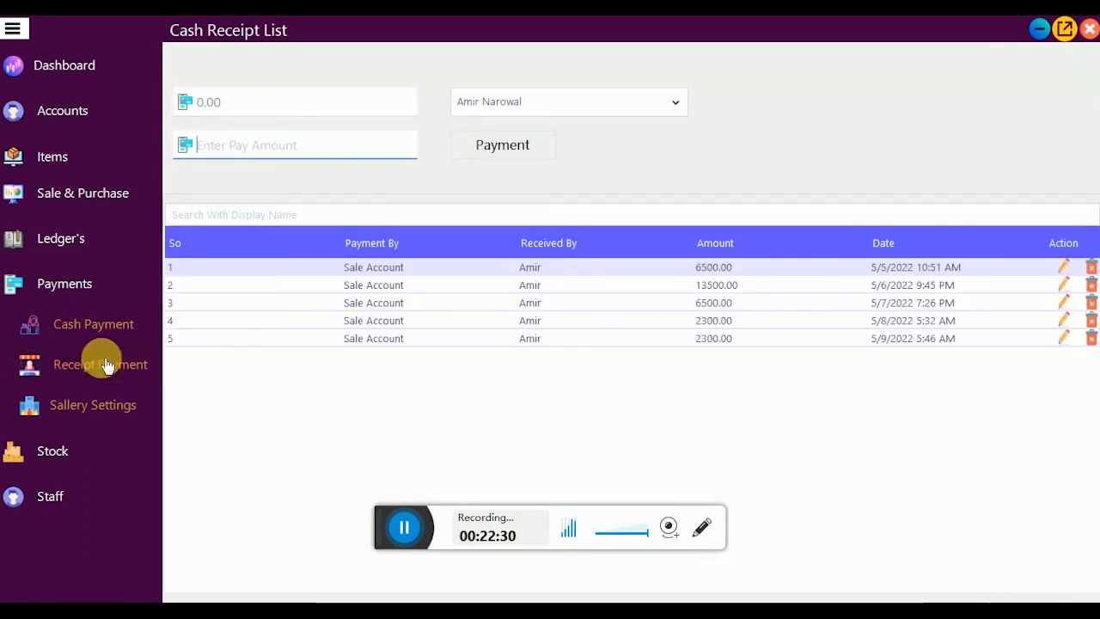
pyautogui.click(91, 323)
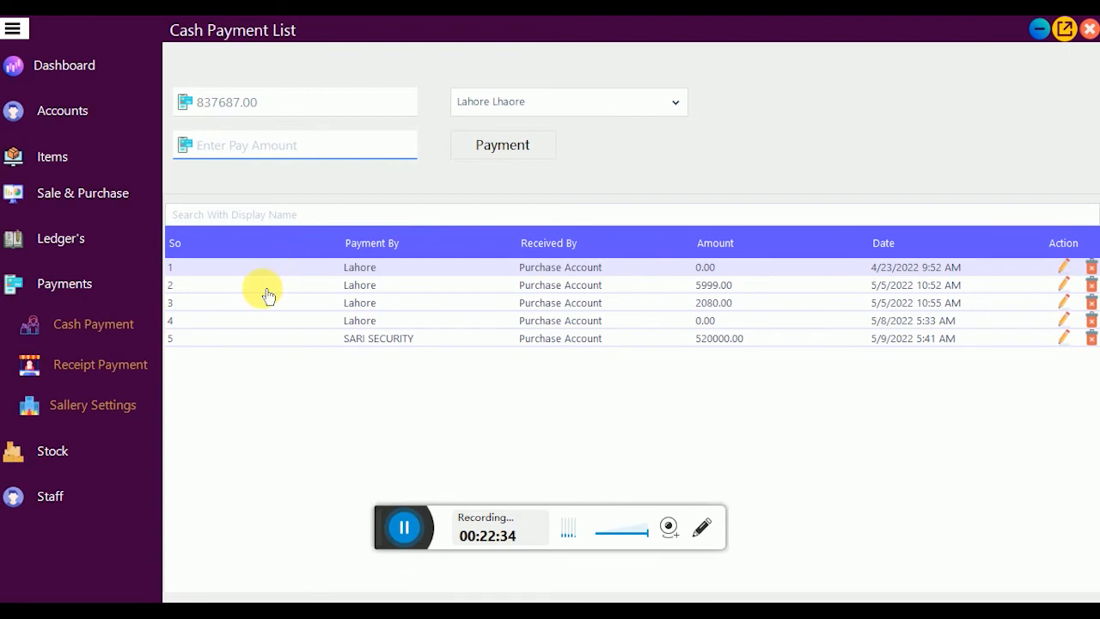
pyautogui.click(496, 107)
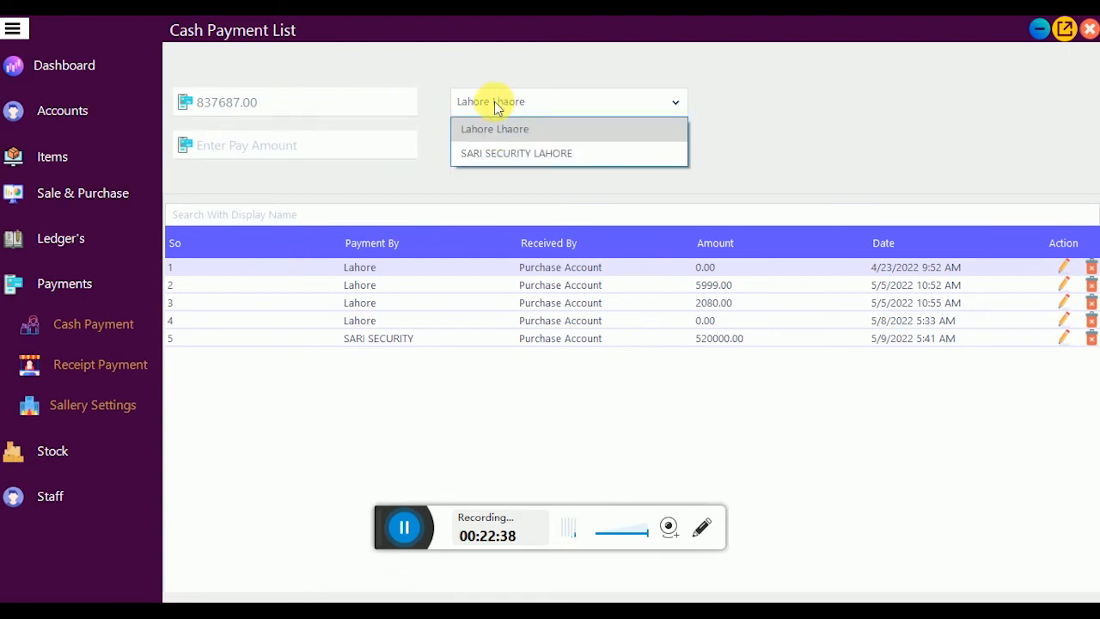
pyautogui.click(362, 177)
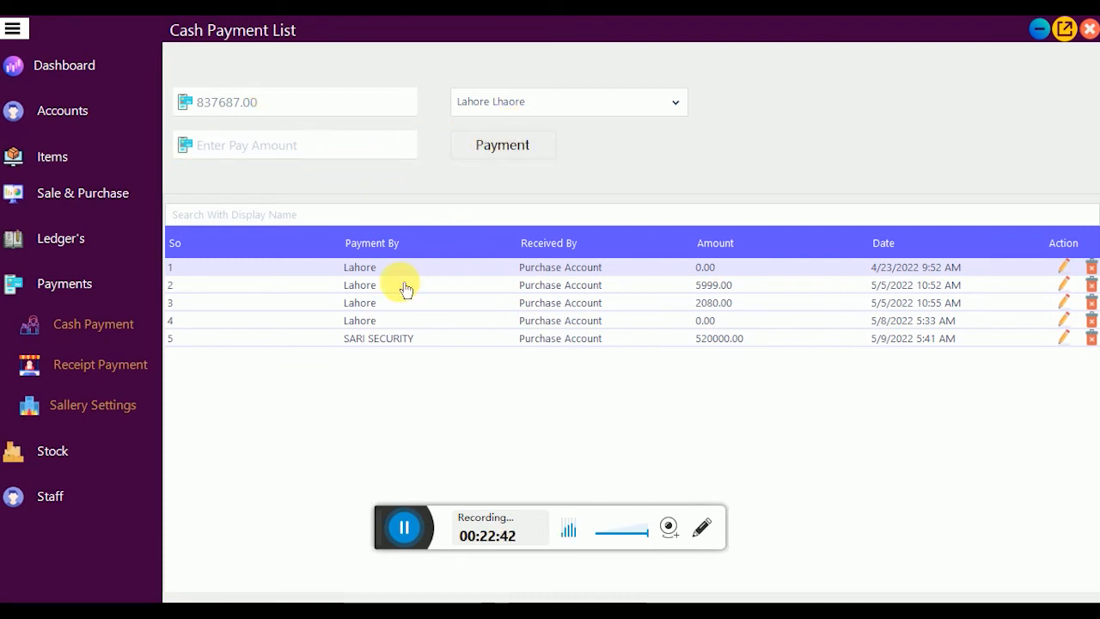
pyautogui.click(98, 364)
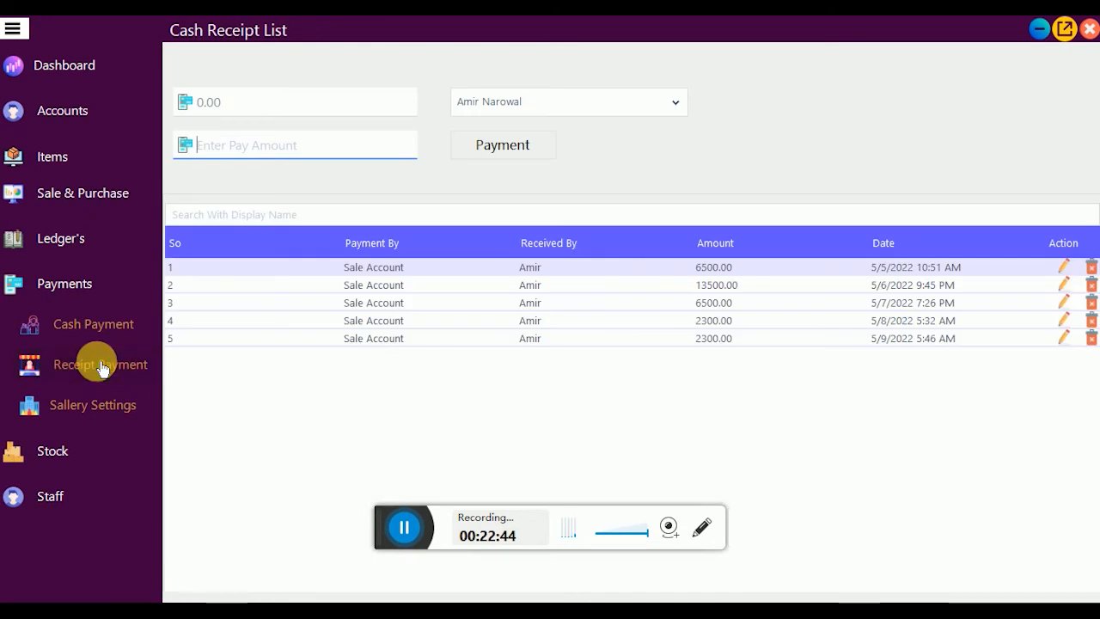
pyautogui.click(713, 337)
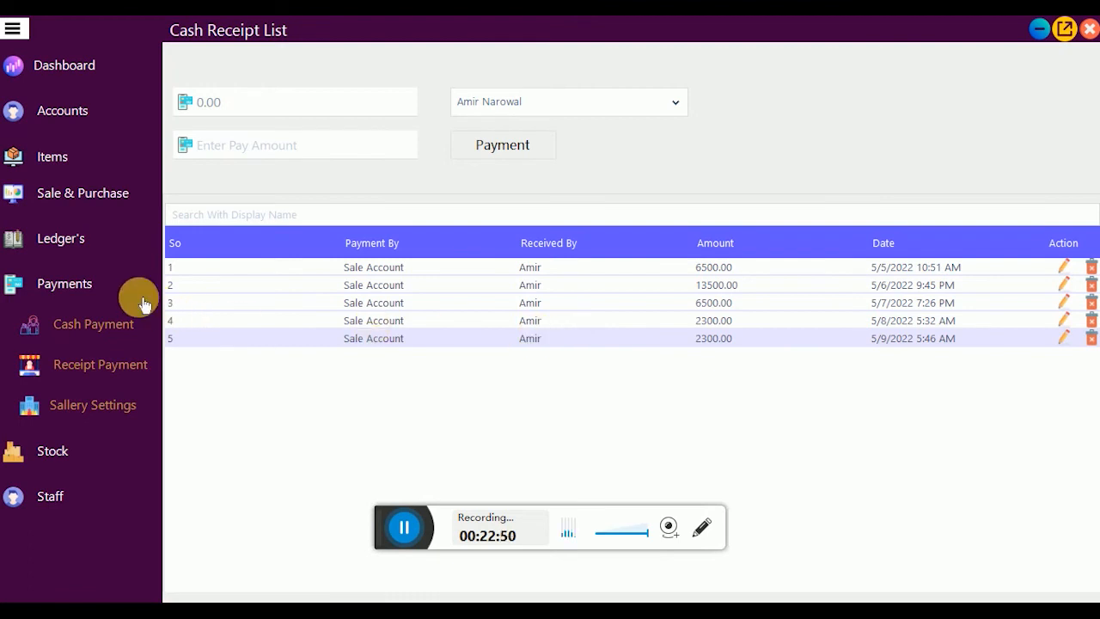
# Step: Open the Stock List and scroll through product quantities and totals
pyautogui.click(119, 287)
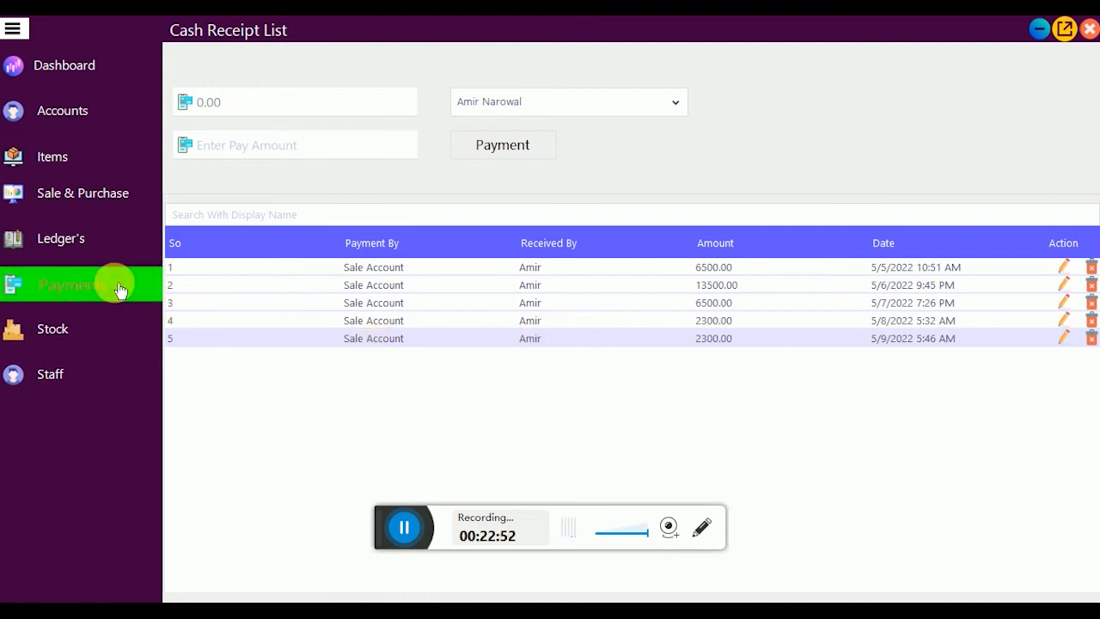
pyautogui.click(77, 336)
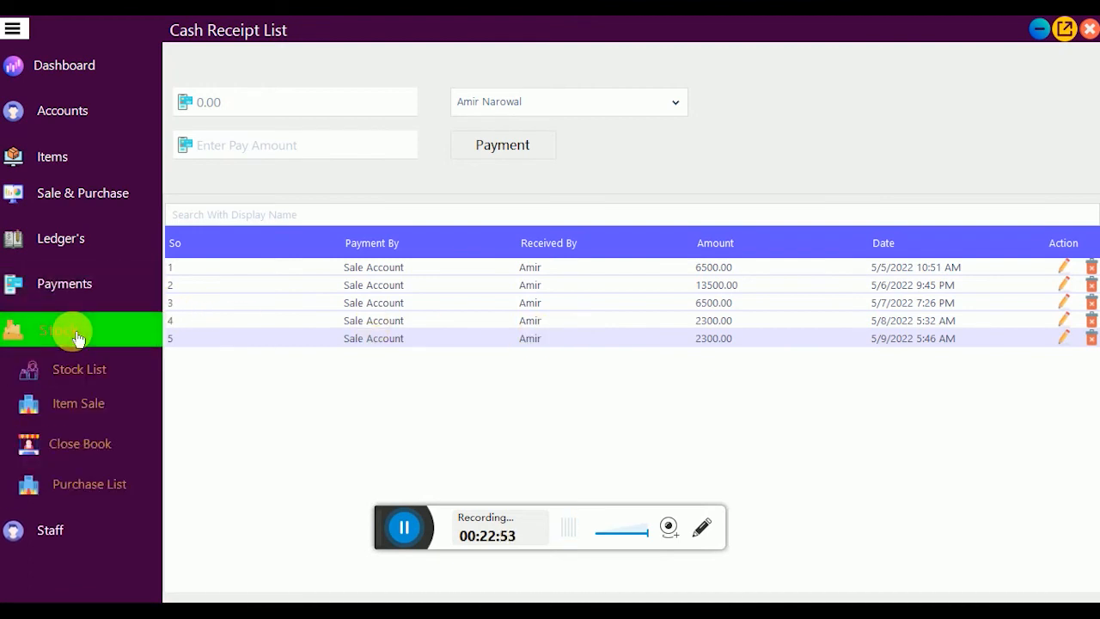
pyautogui.click(129, 387)
pyautogui.scroll(-5, 386, 324)
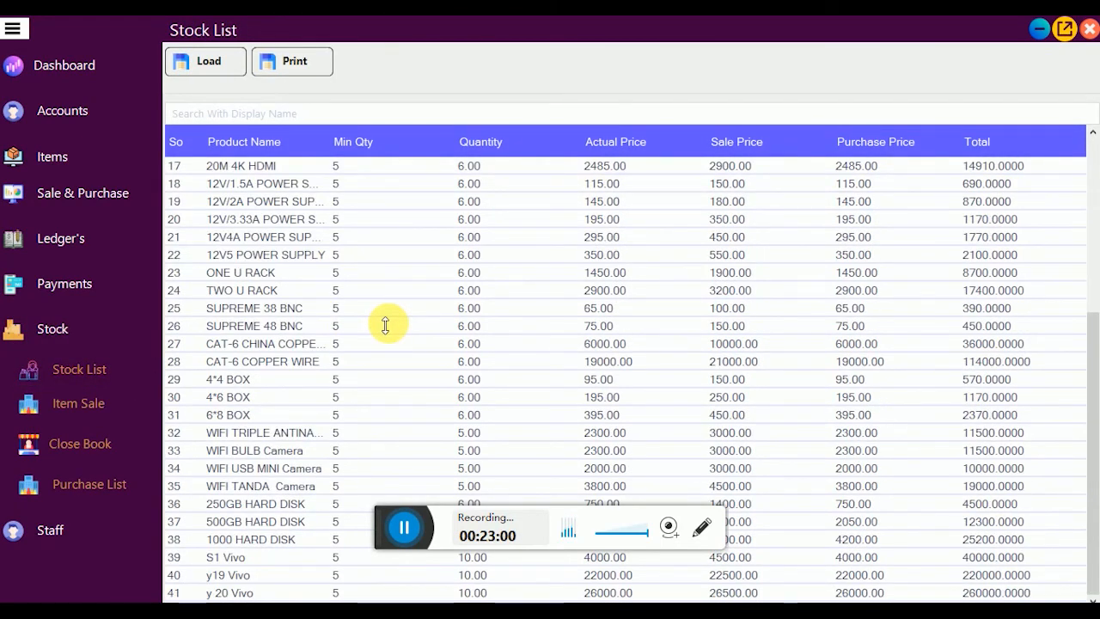
pyautogui.scroll(3, 386, 325)
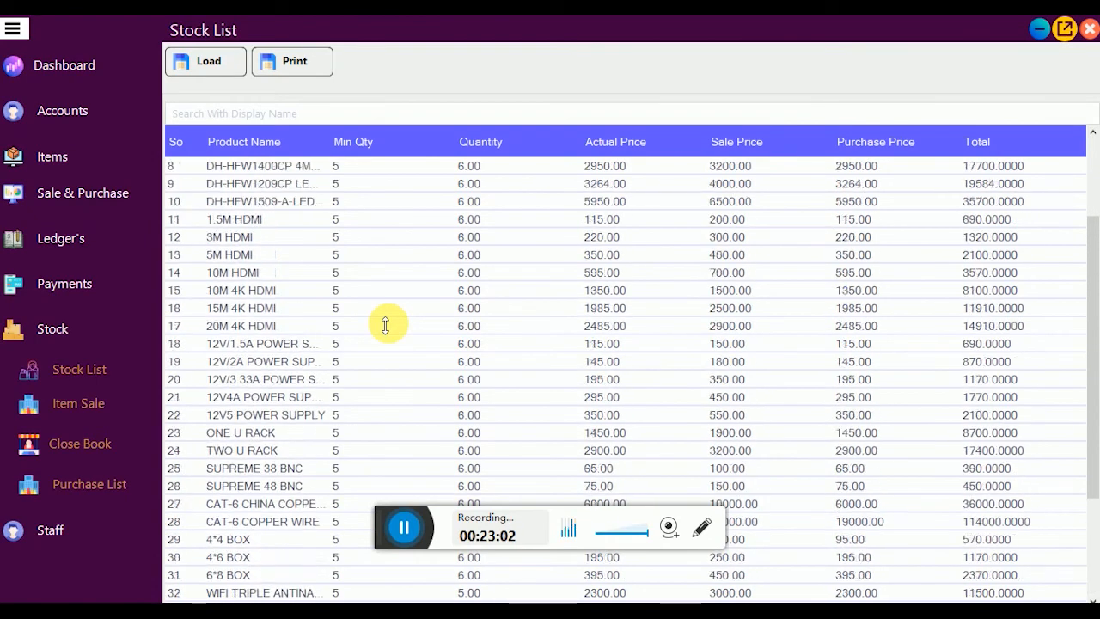
pyautogui.scroll(-3, 386, 325)
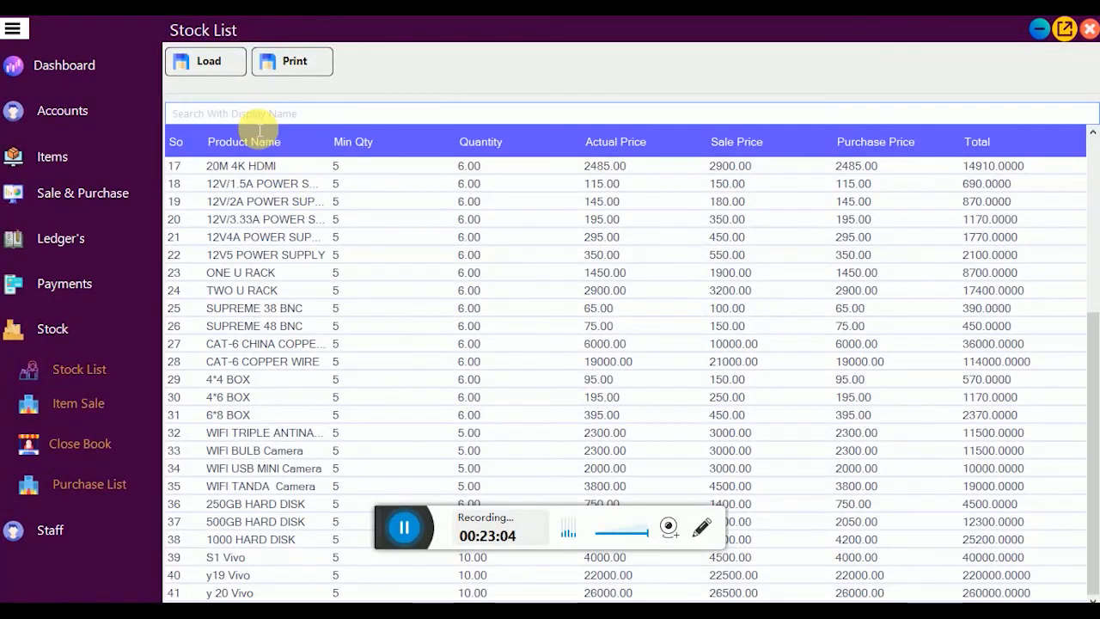
pyautogui.write('y')
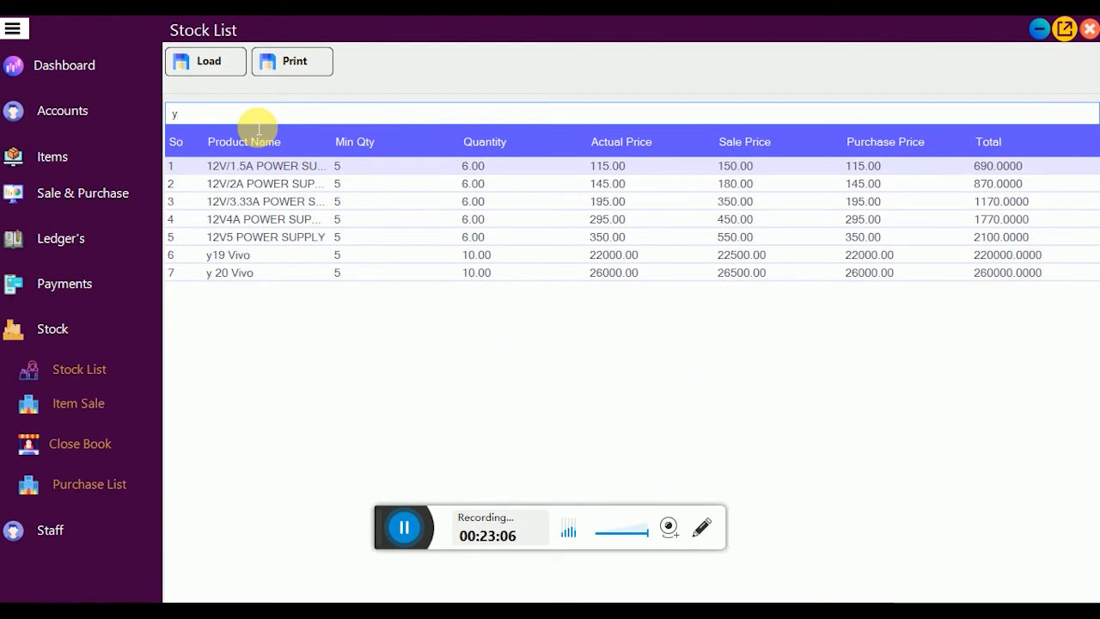
pyautogui.write(' 1')
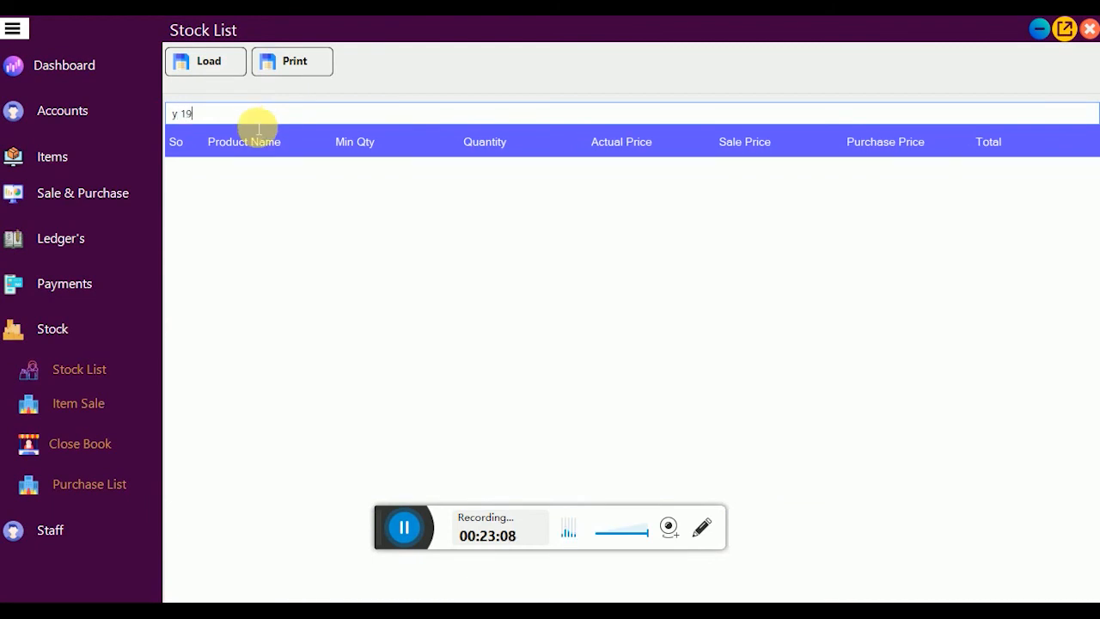
pyautogui.press('BackSpace')
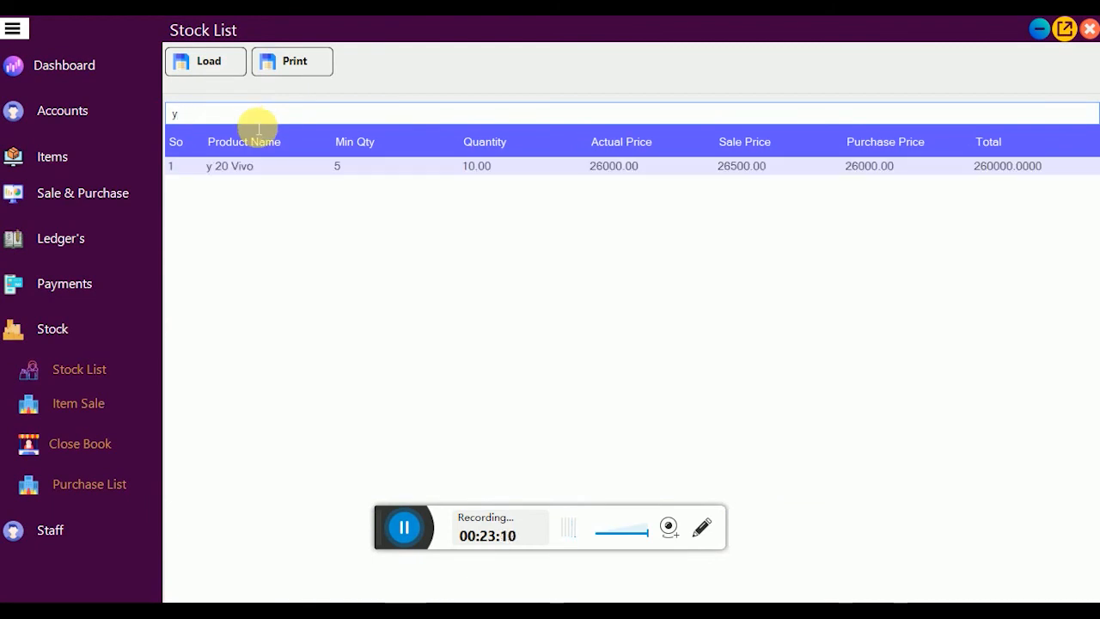
pyautogui.press('BackSpace')
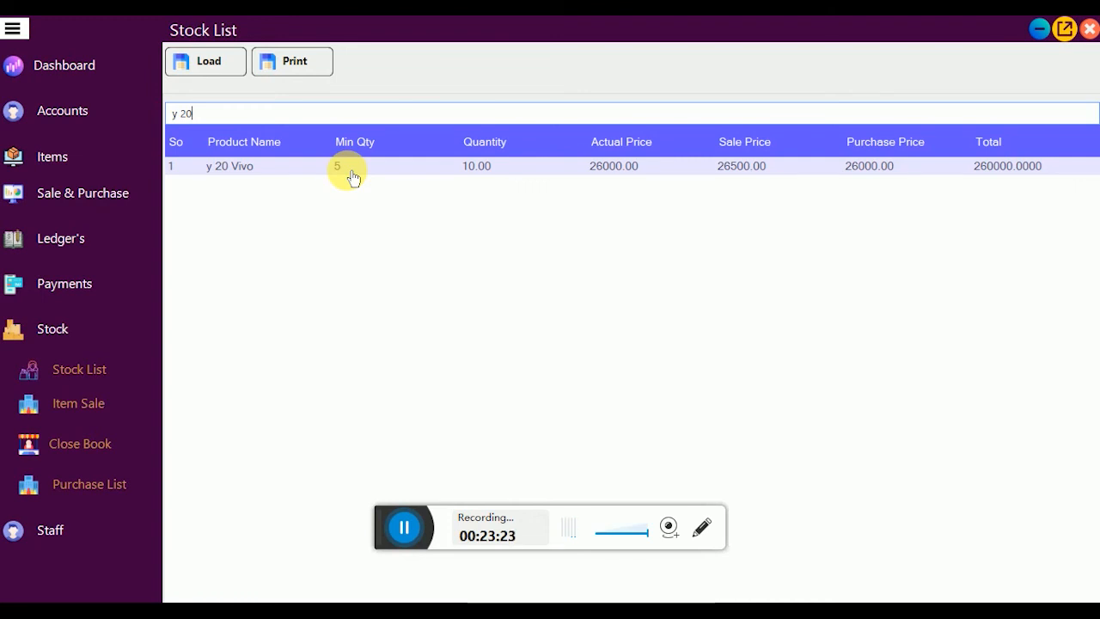
pyautogui.press('BackSpace')
pyautogui.press('BackSpace')
pyautogui.press('BackSpace')
pyautogui.press('BackSpace')
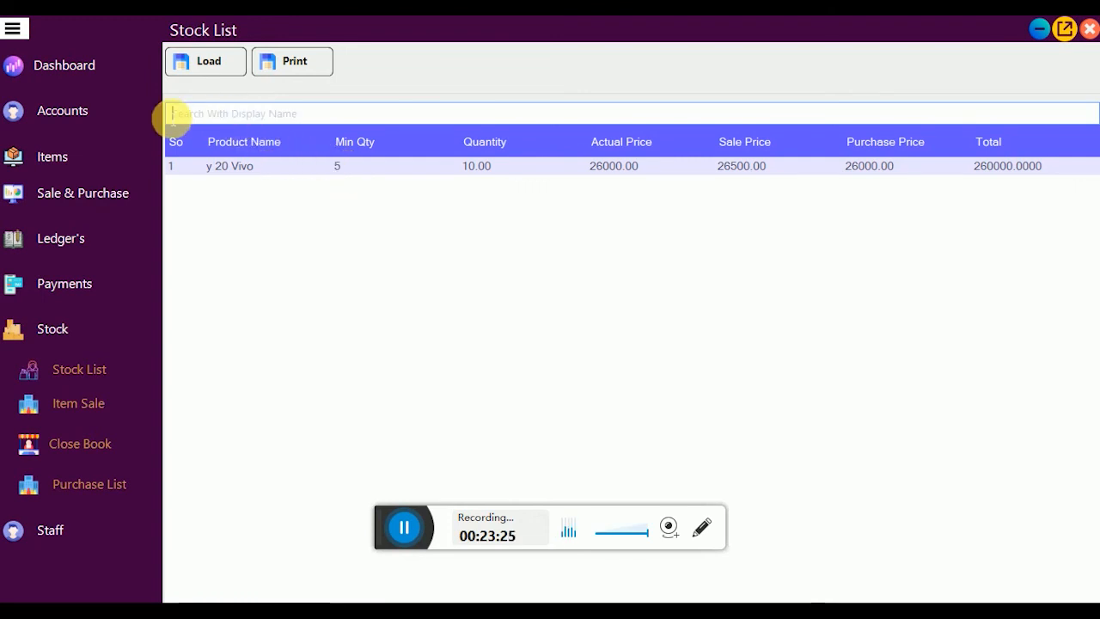
pyautogui.scroll(-5, 513, 319)
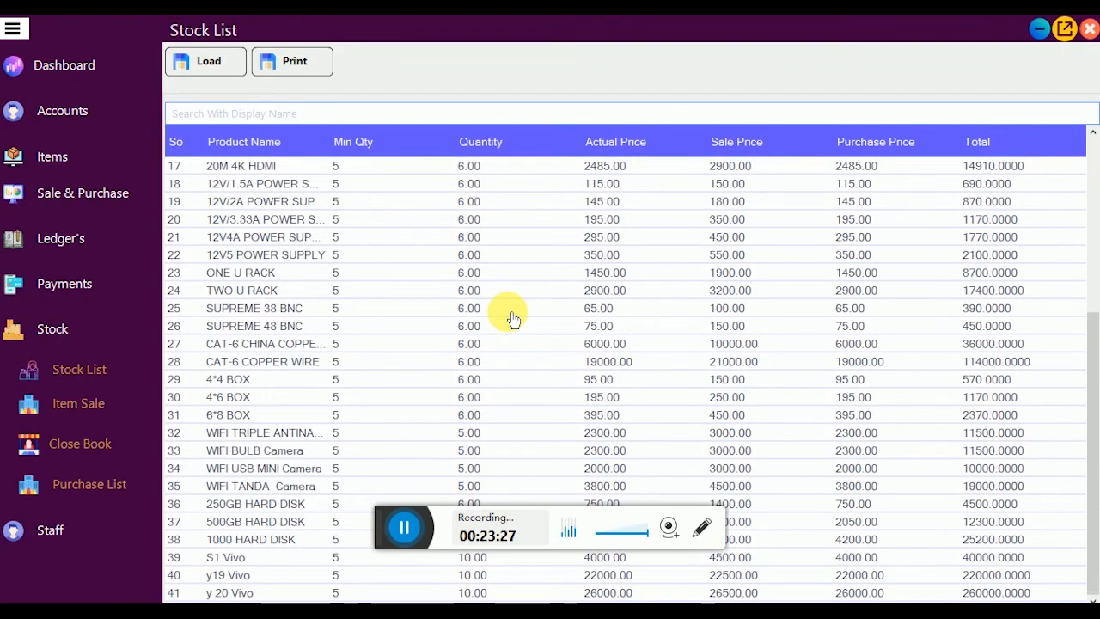
pyautogui.scroll(5, 513, 319)
pyautogui.scroll(-5, 512, 319)
pyautogui.scroll(-5, 513, 319)
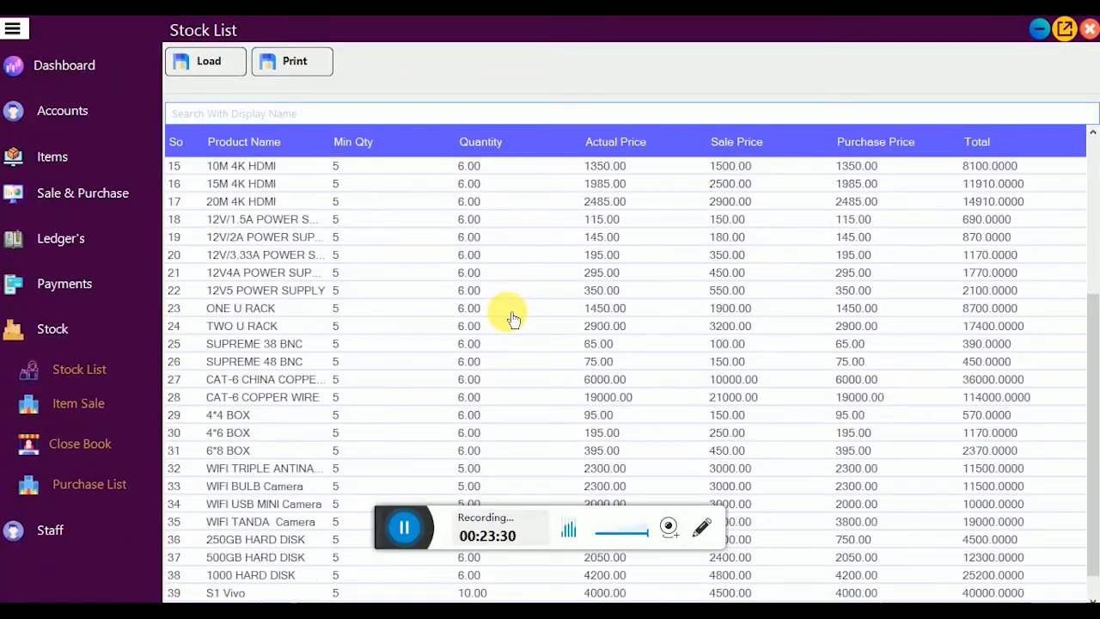
pyautogui.scroll(5, 513, 319)
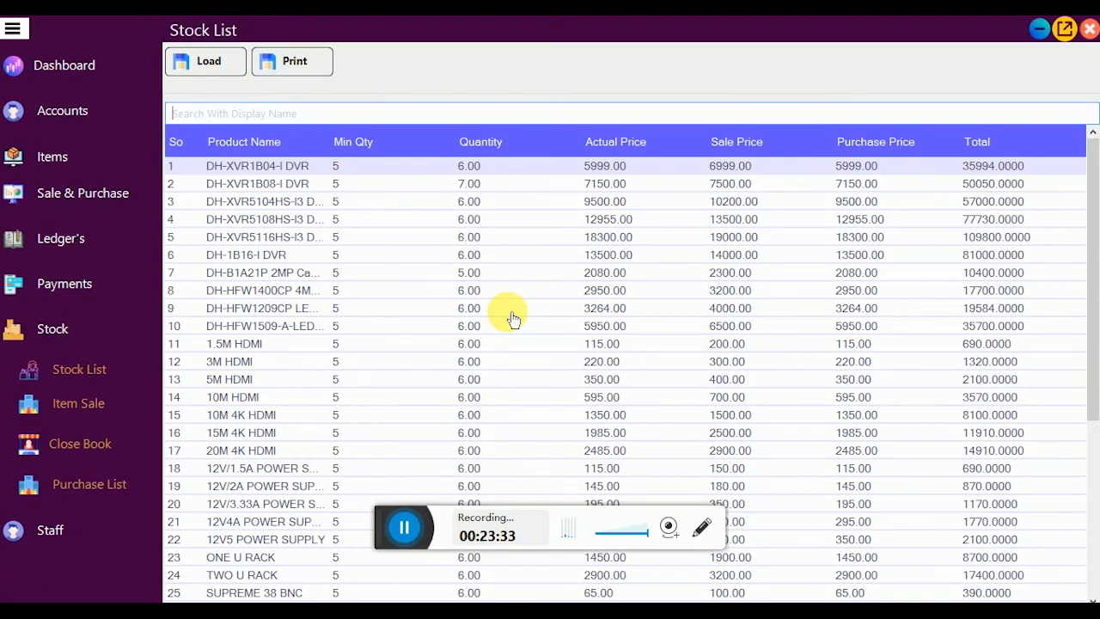
pyautogui.click(296, 65)
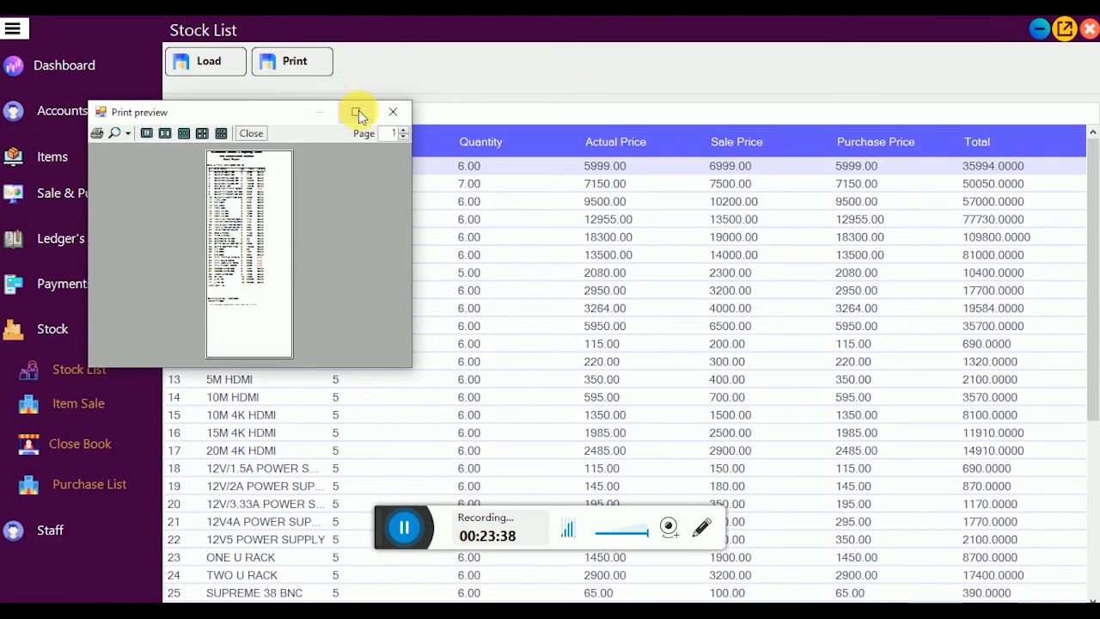
pyautogui.click(358, 110)
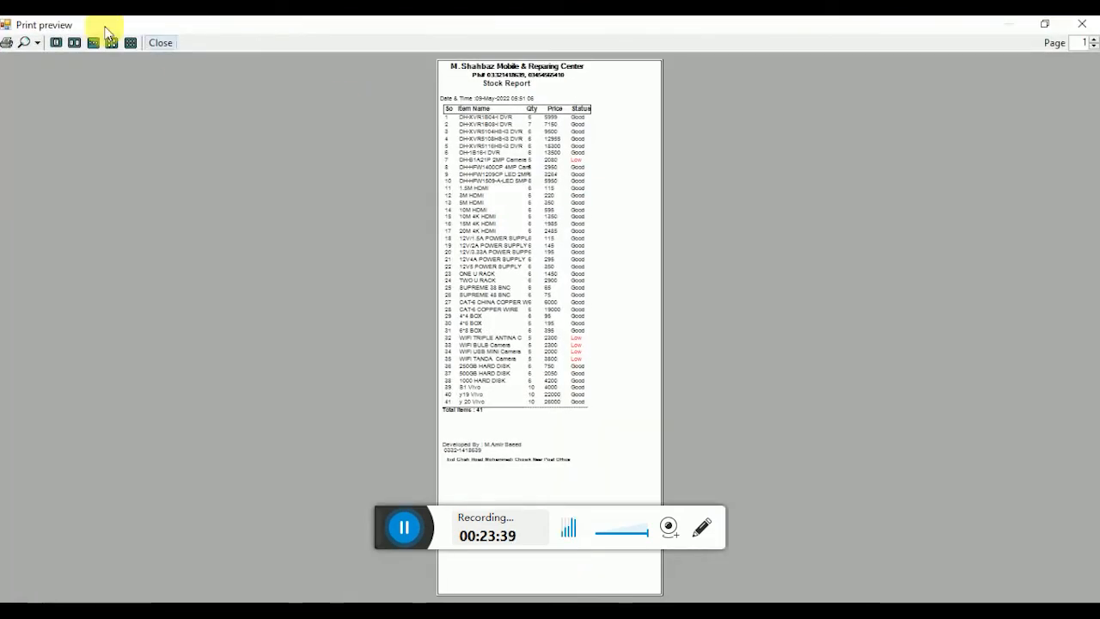
pyautogui.click(37, 42)
pyautogui.click(56, 94)
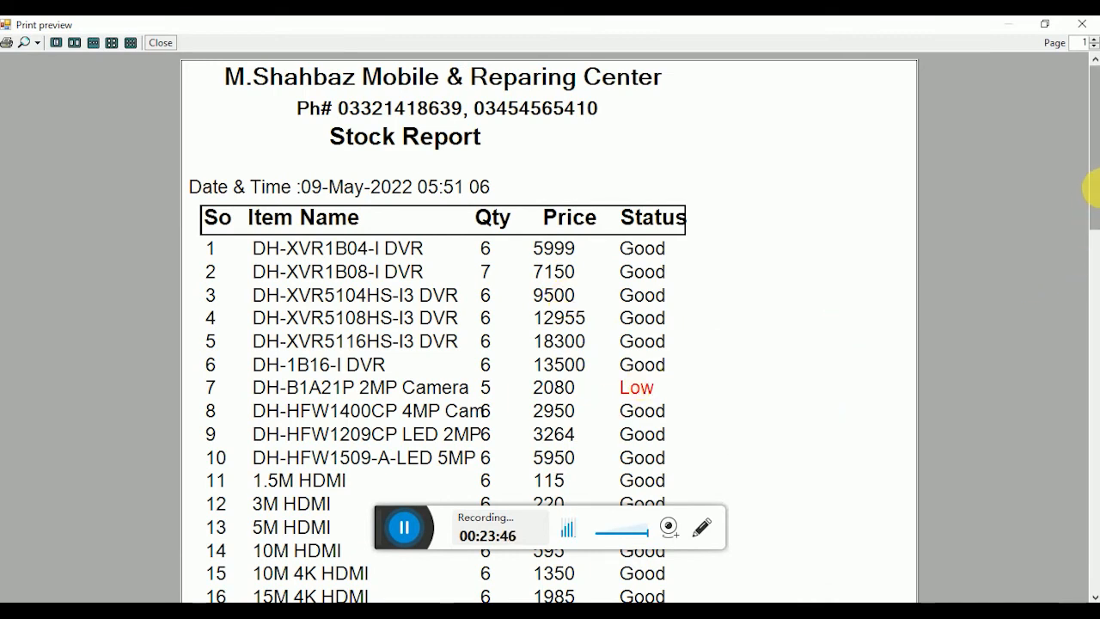
pyautogui.moveTo(1091, 187)
pyautogui.mouseDown()
pyautogui.moveTo(1093, 400)
pyautogui.moveTo(1083, 370)
pyautogui.moveTo(1084, 177)
pyautogui.mouseUp()
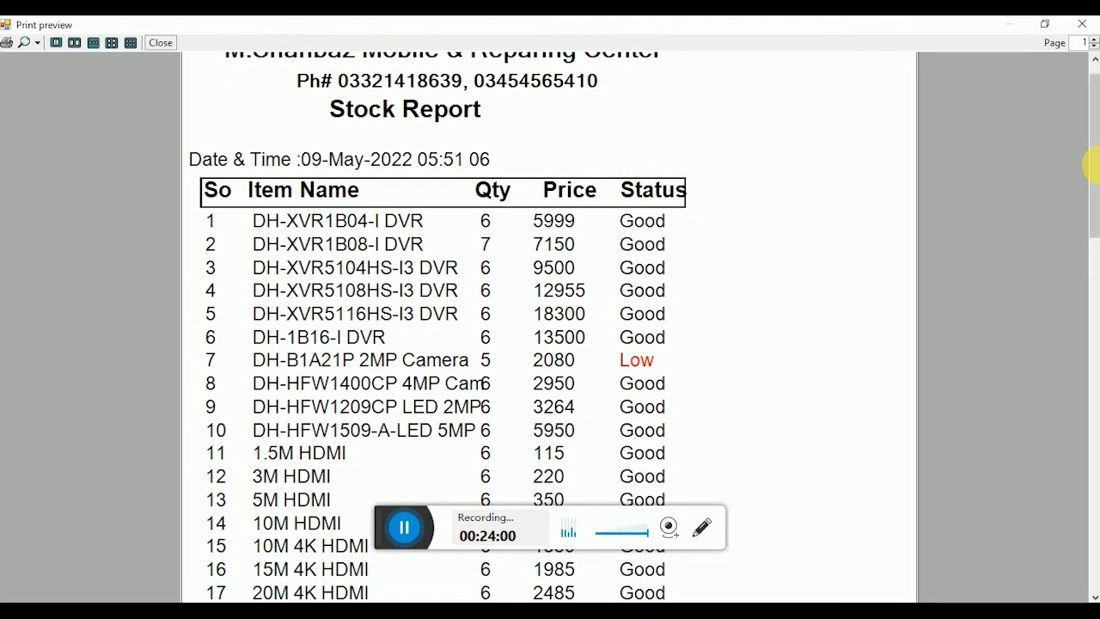
pyautogui.moveTo(1097, 164); pyautogui.dragTo(1096, 133)
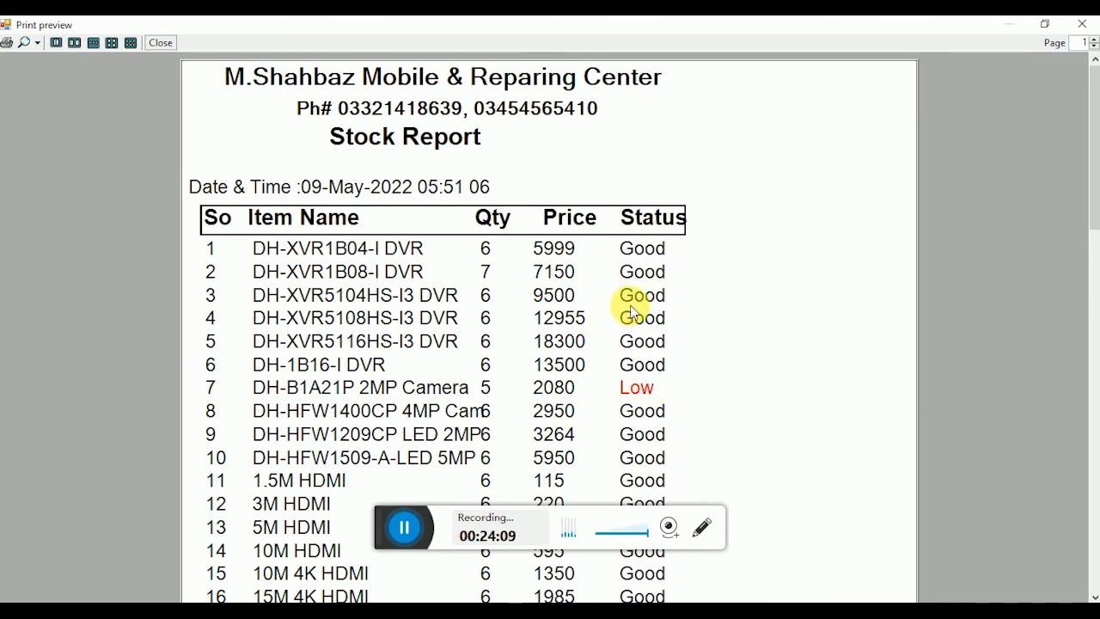
pyautogui.click(1086, 31)
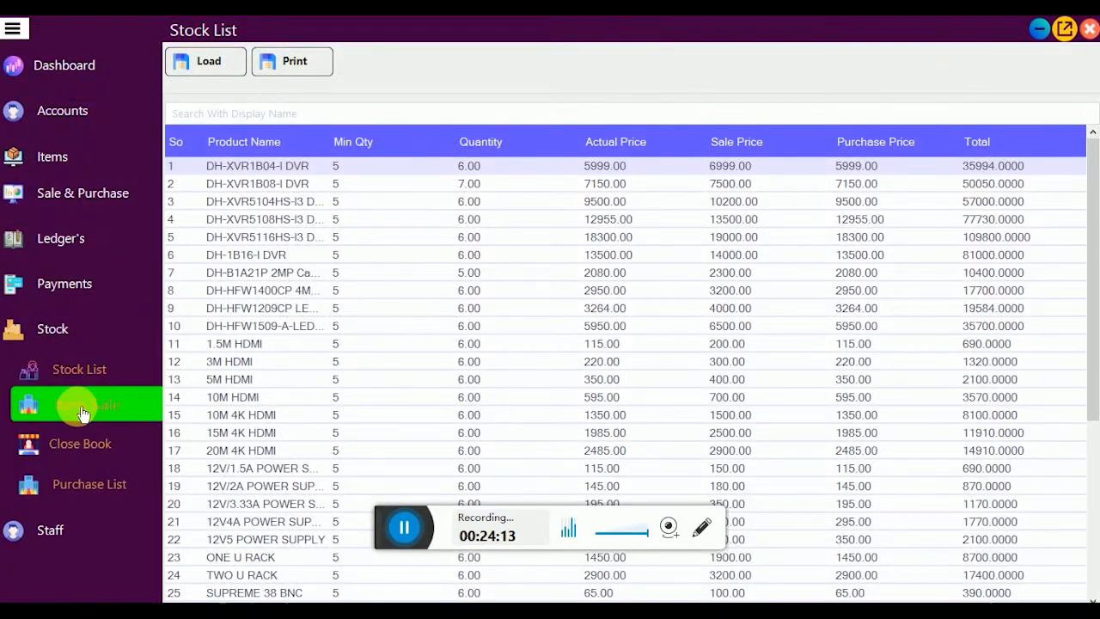
# Step: Load the Product Sale List, filter it to 'cam' items, and inspect the matching sales
pyautogui.click(33, 400)
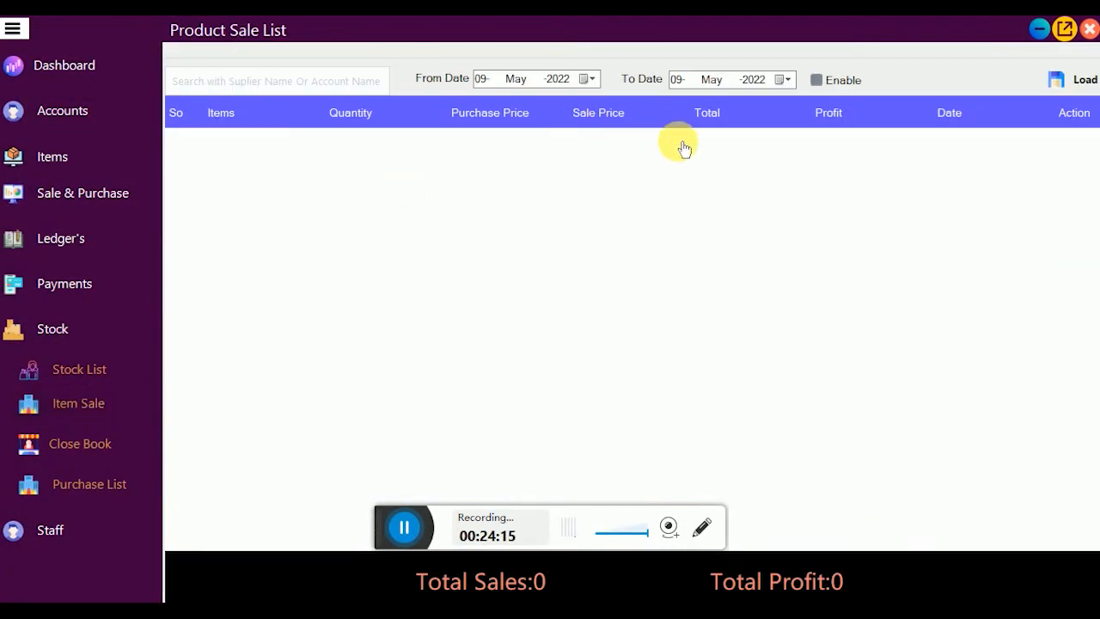
pyautogui.click(1075, 79)
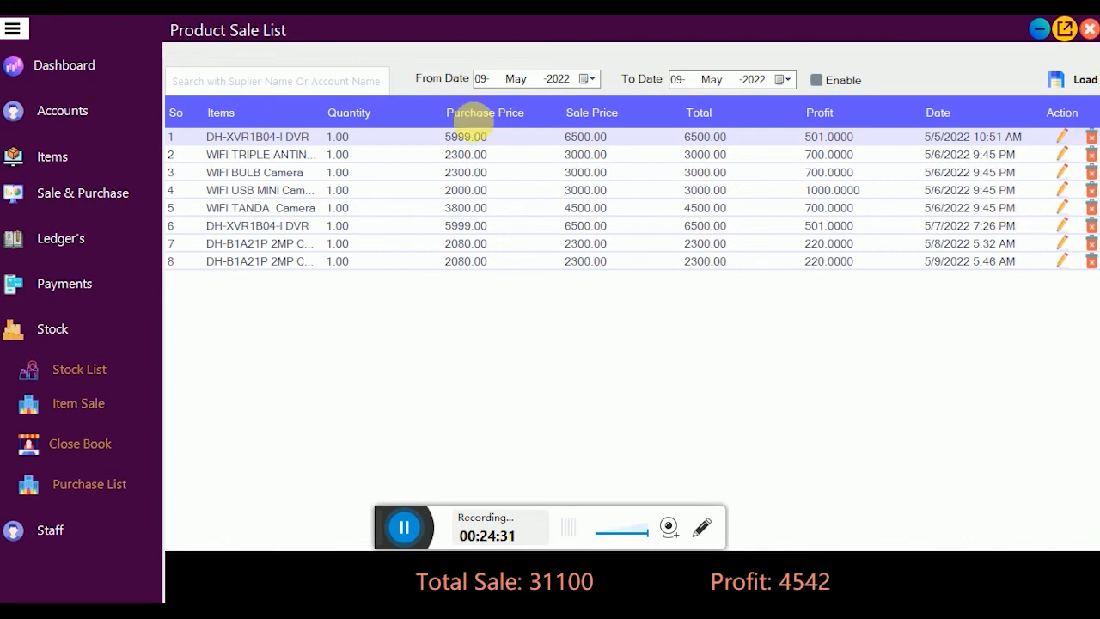
pyautogui.click(247, 84)
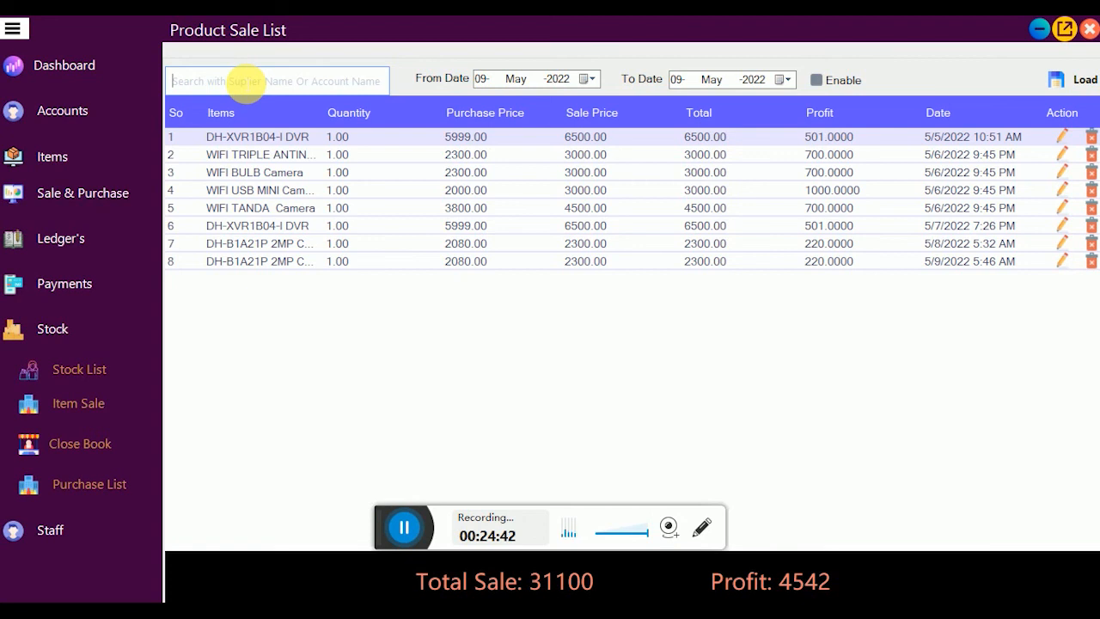
pyautogui.write('cam')
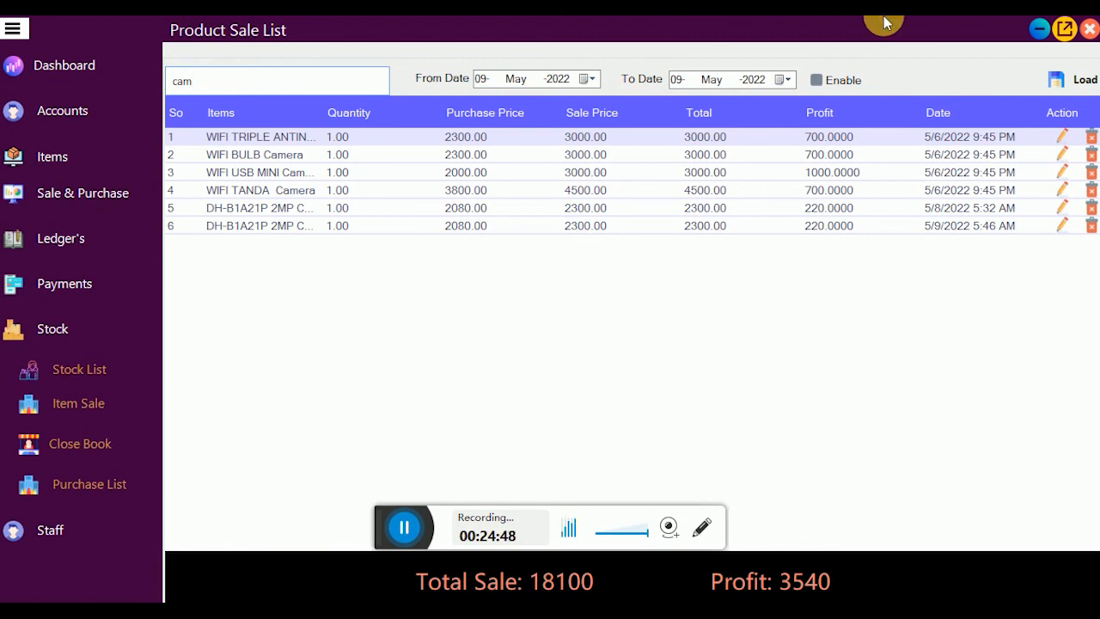
pyautogui.click(852, 143)
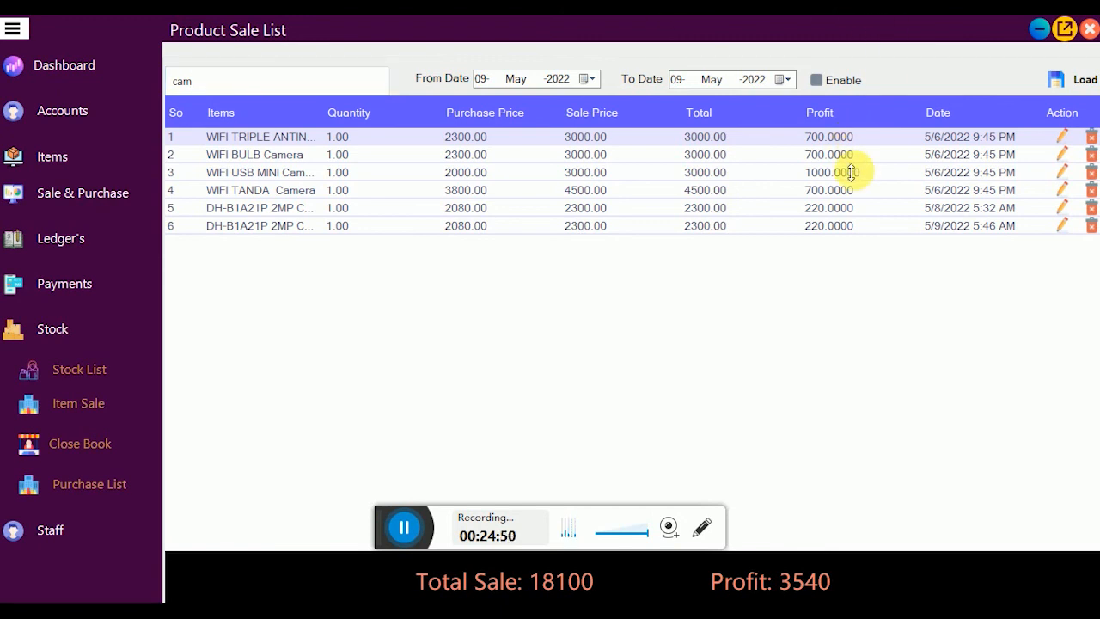
pyautogui.click(842, 157)
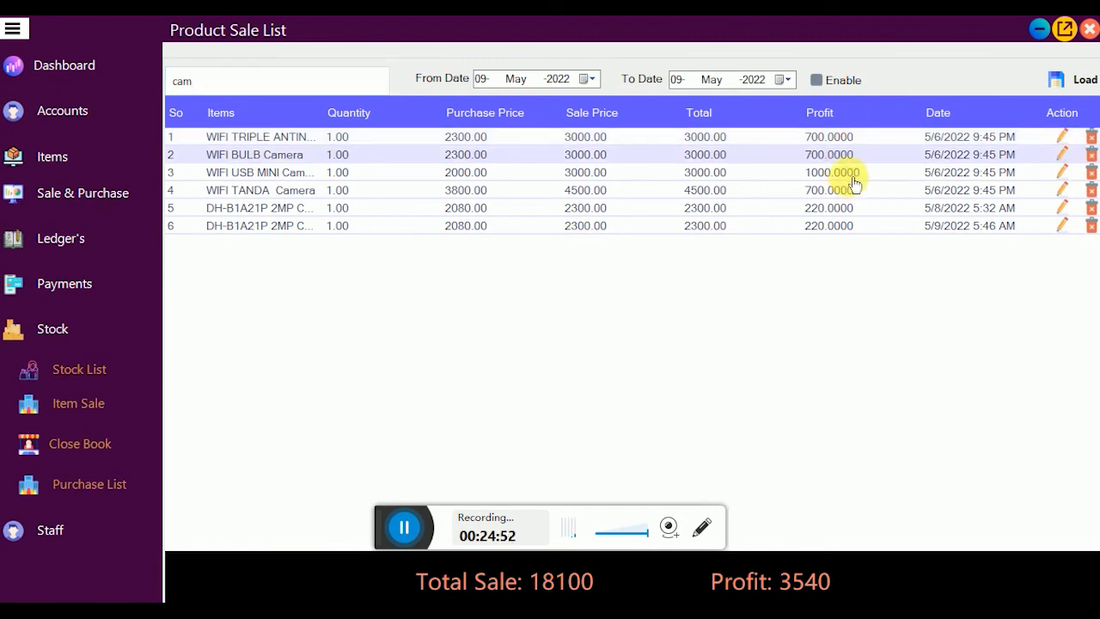
pyautogui.click(847, 174)
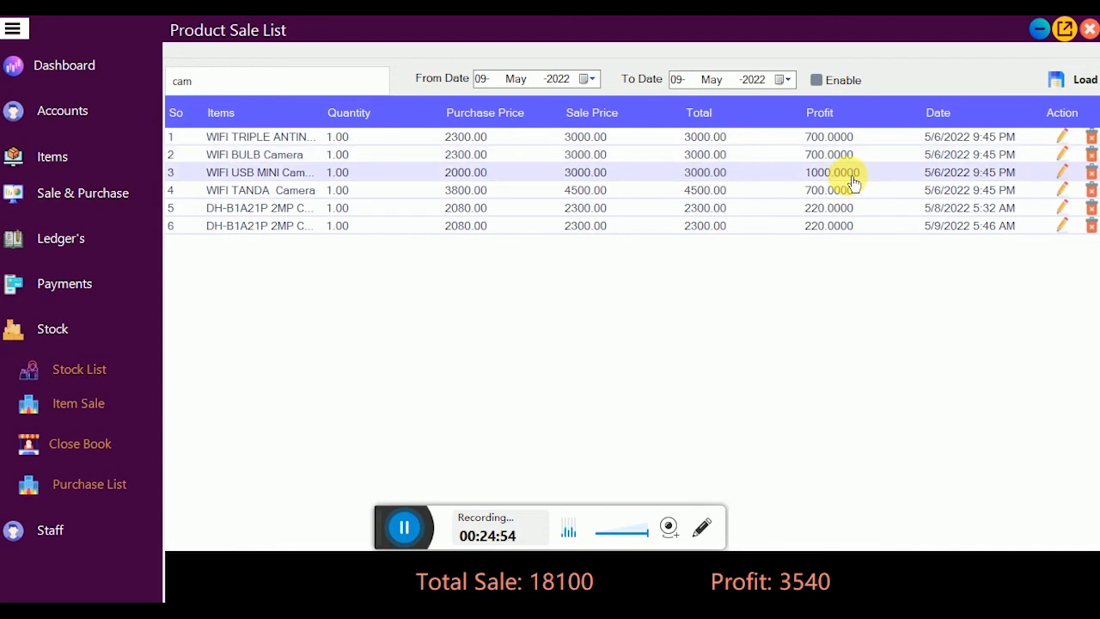
pyautogui.click(832, 228)
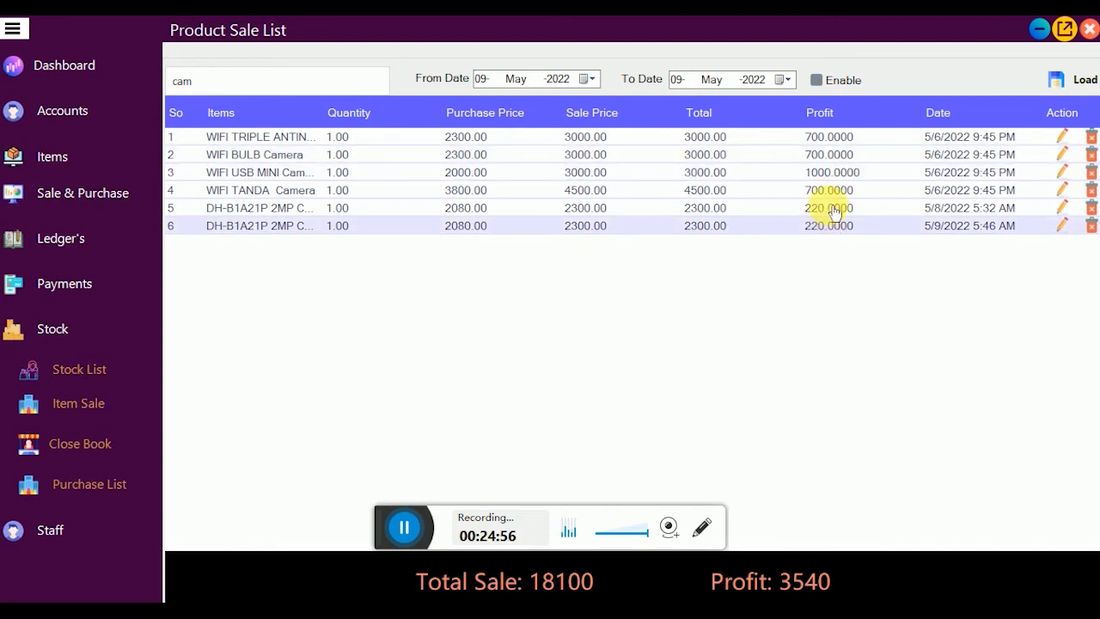
pyautogui.click(831, 210)
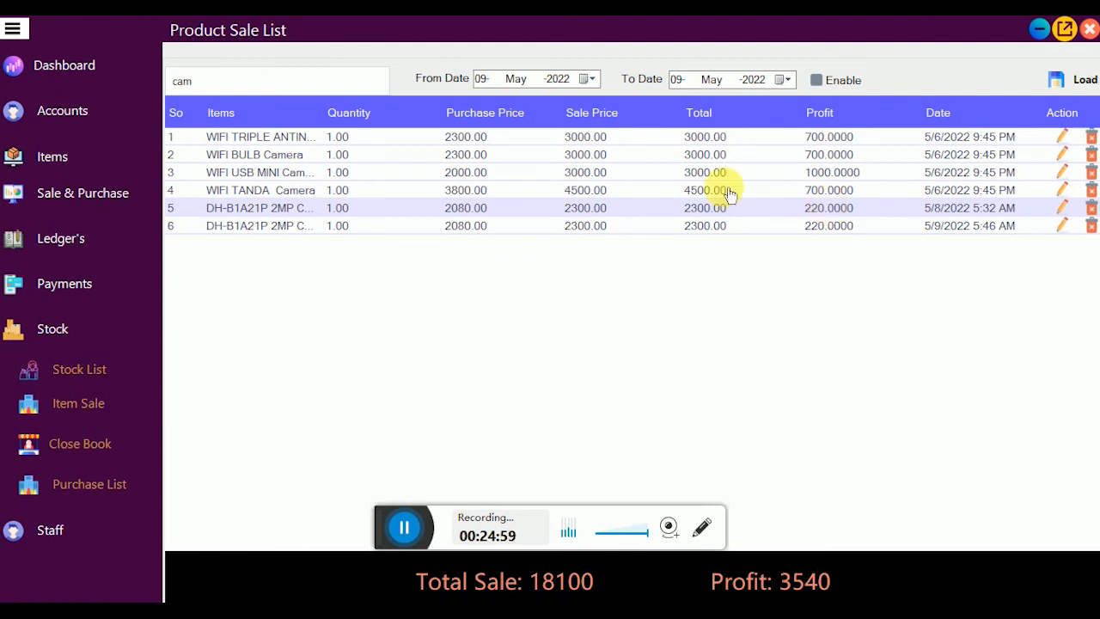
# Step: Clear the 'cam' filter to show all 8 sales, then open the Close Day Book form
pyautogui.click(246, 78)
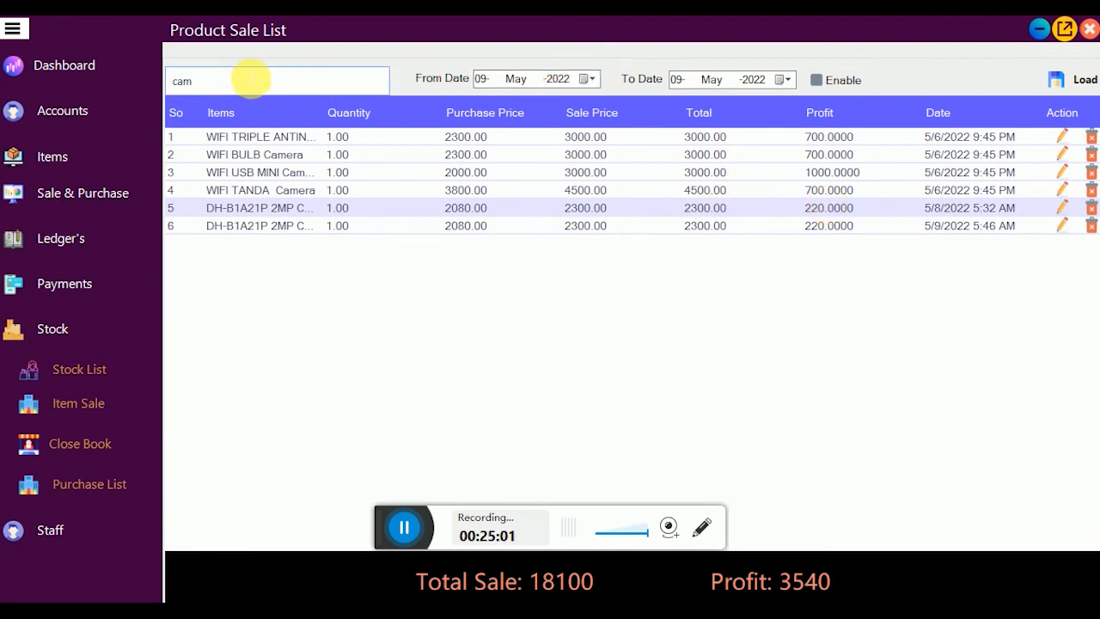
pyautogui.press('BackSpace')
pyautogui.press('BackSpace')
pyautogui.press('BackSpace')
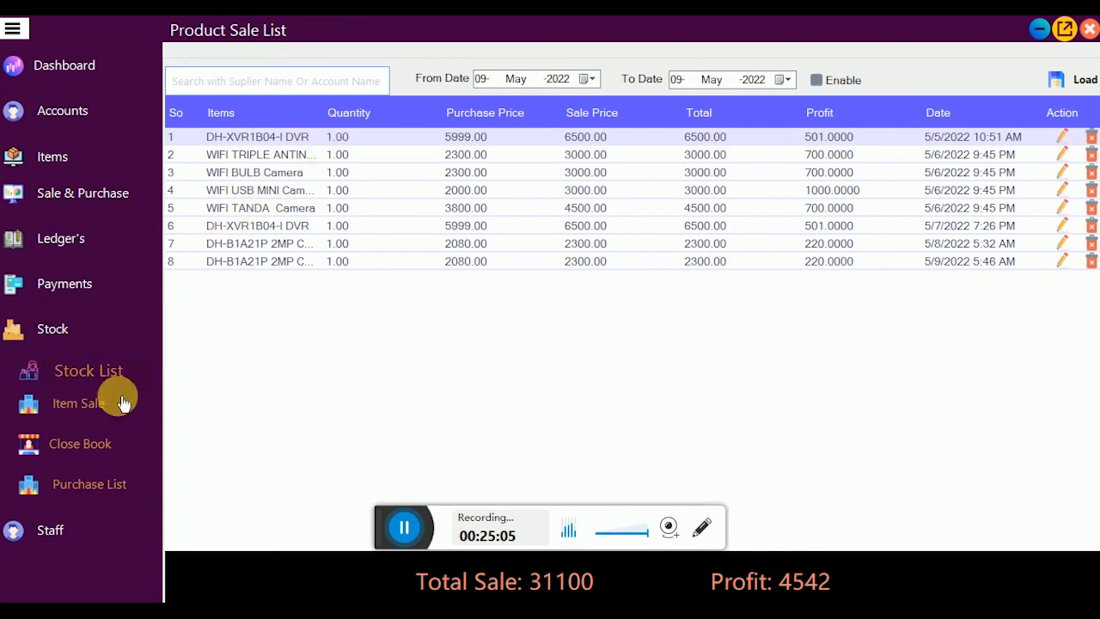
pyautogui.click(101, 450)
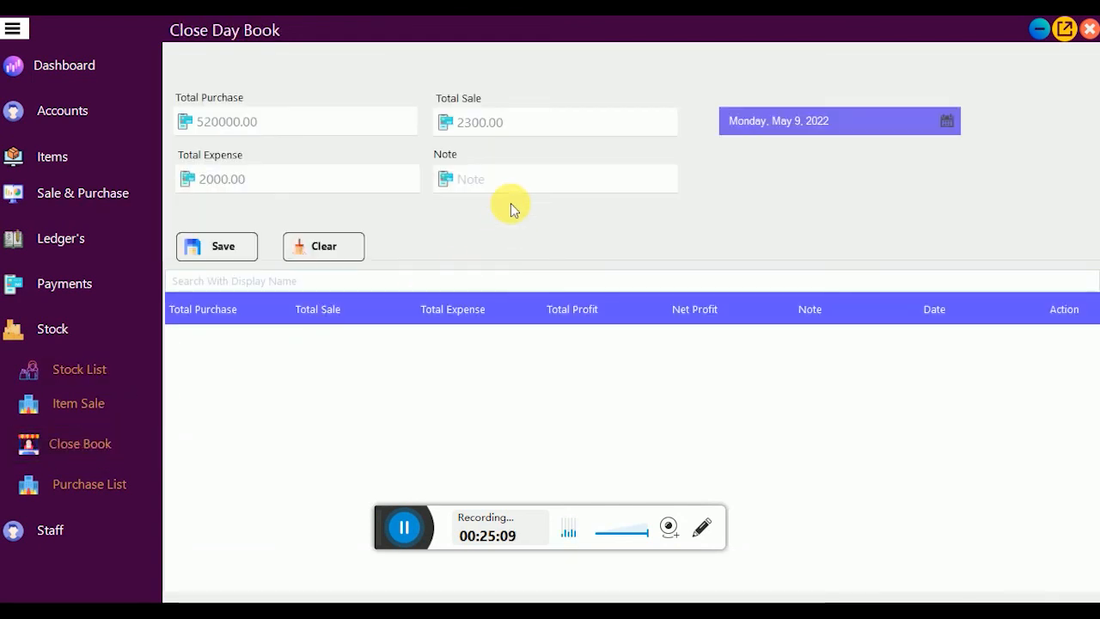
# Step: Save the May 9, 2022 day book closing with a short note, giving net profit -1780.00
pyautogui.click(371, 131)
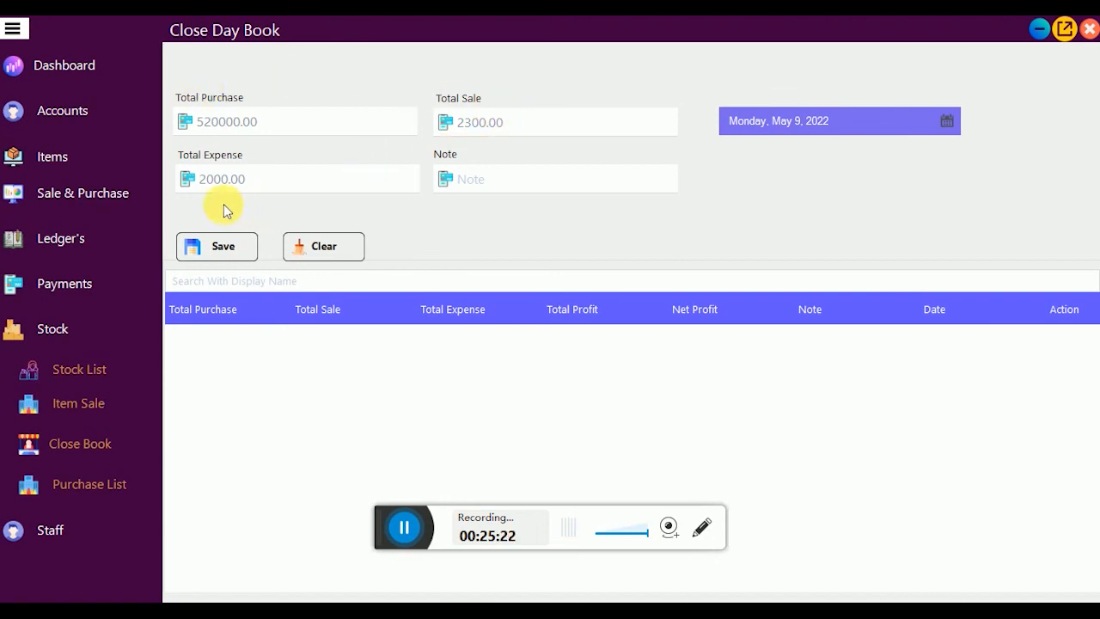
pyautogui.click(508, 187)
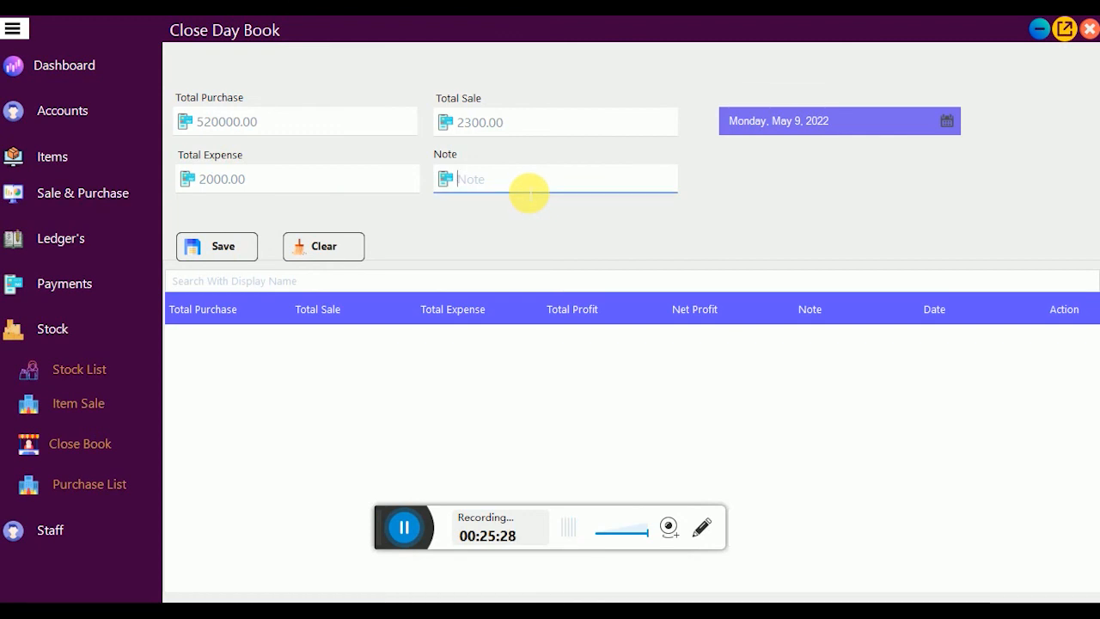
pyautogui.write('addd')
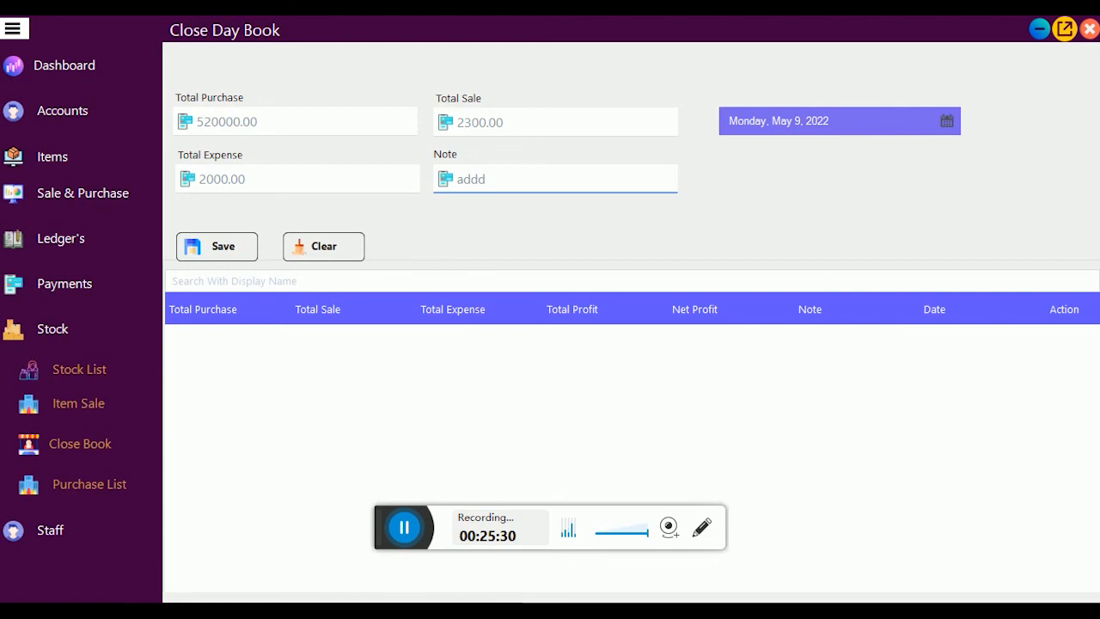
pyautogui.write('bt')
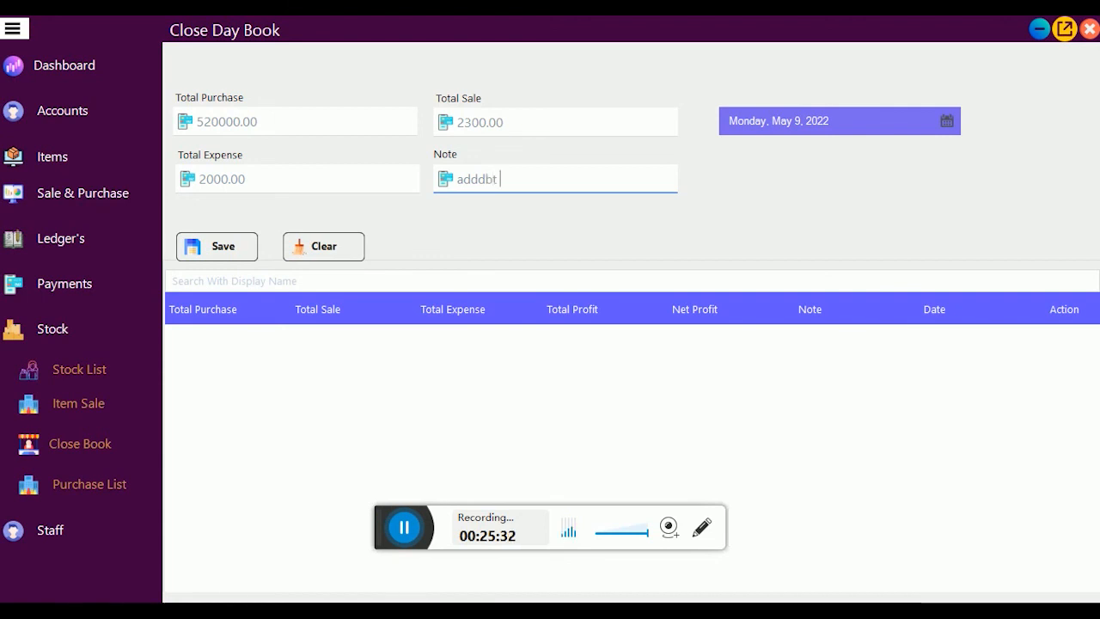
pyautogui.press('BackSpace')
pyautogui.press('BackSpace')
pyautogui.press('BackSpace')
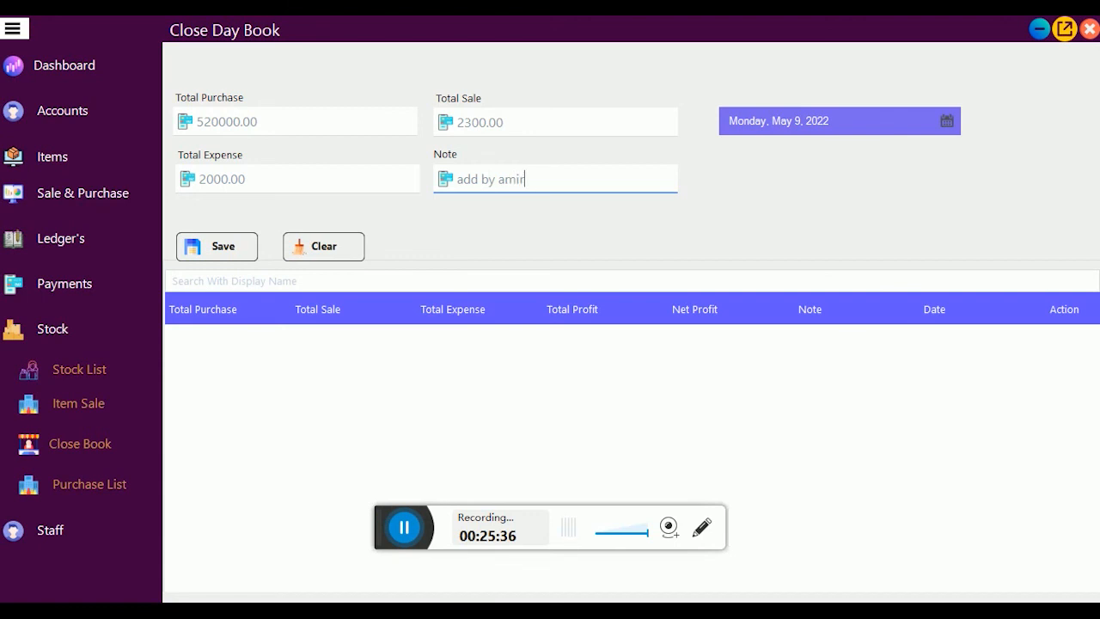
pyautogui.click(222, 246)
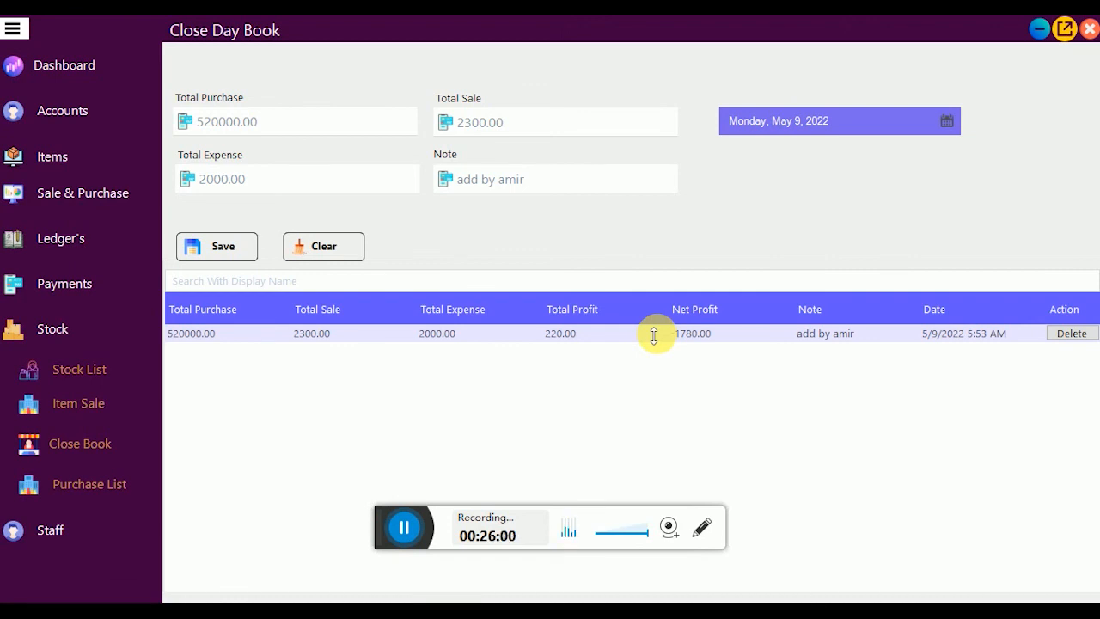
# Step: Try saving the same closing again, dismiss the already-exists error, and collapse the Stock section
pyautogui.click(222, 252)
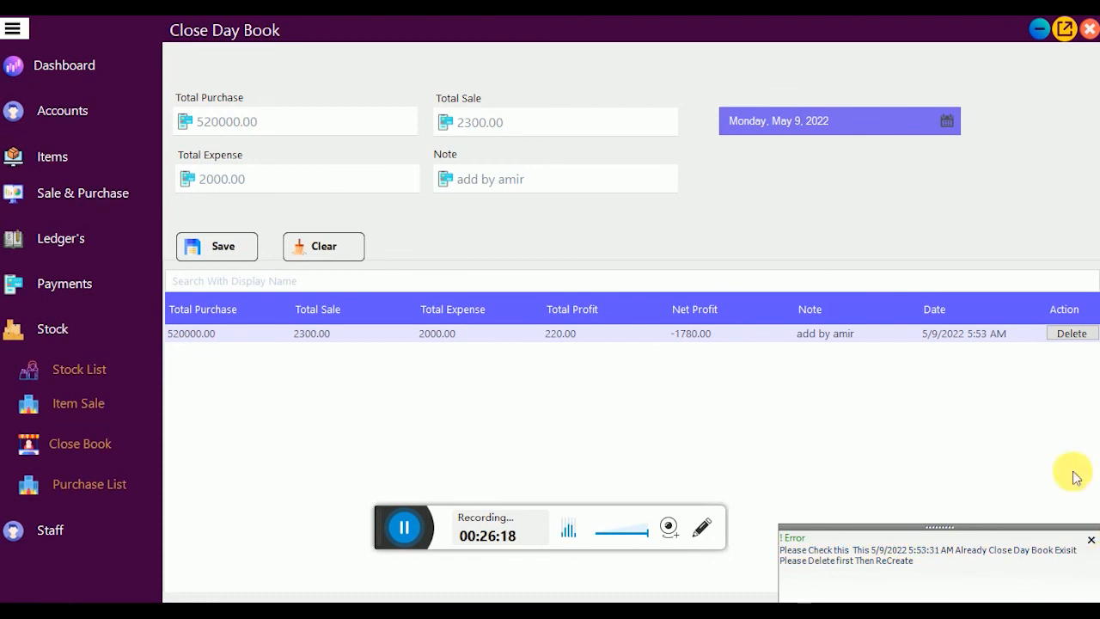
pyautogui.click(1091, 539)
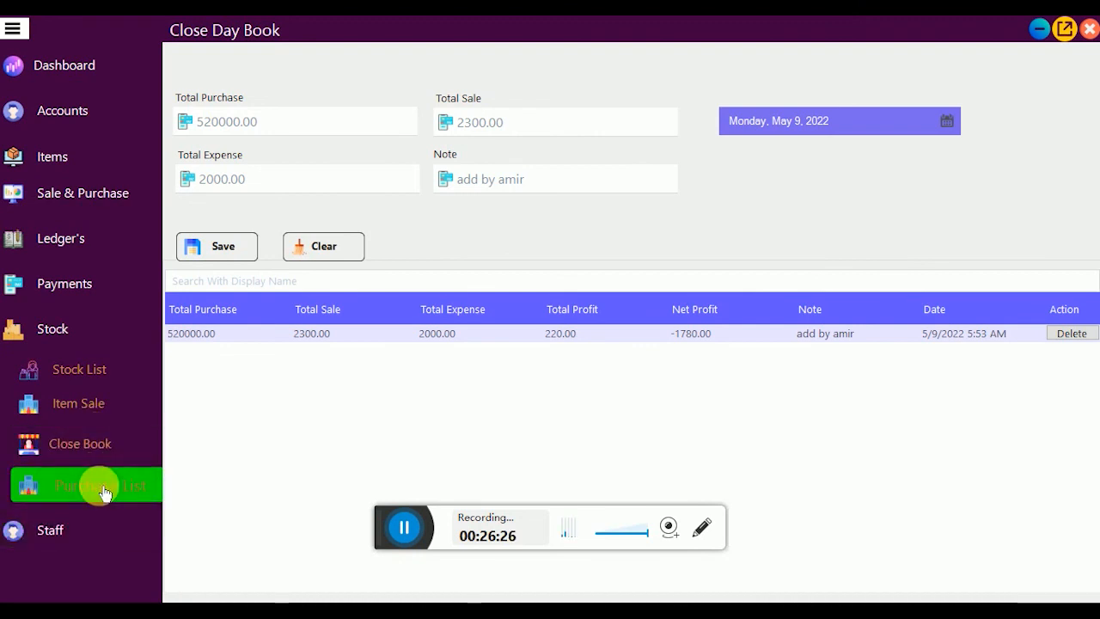
pyautogui.click(63, 334)
# Step: Review the two staff users under Staff > Login, then open the Location page
pyautogui.click(76, 387)
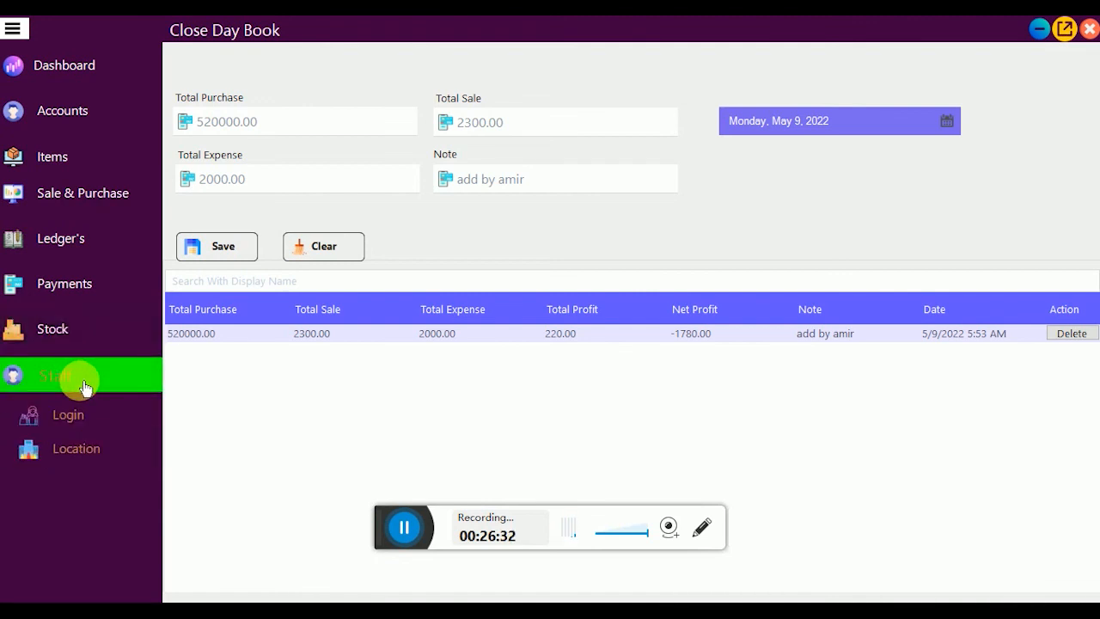
pyautogui.click(92, 414)
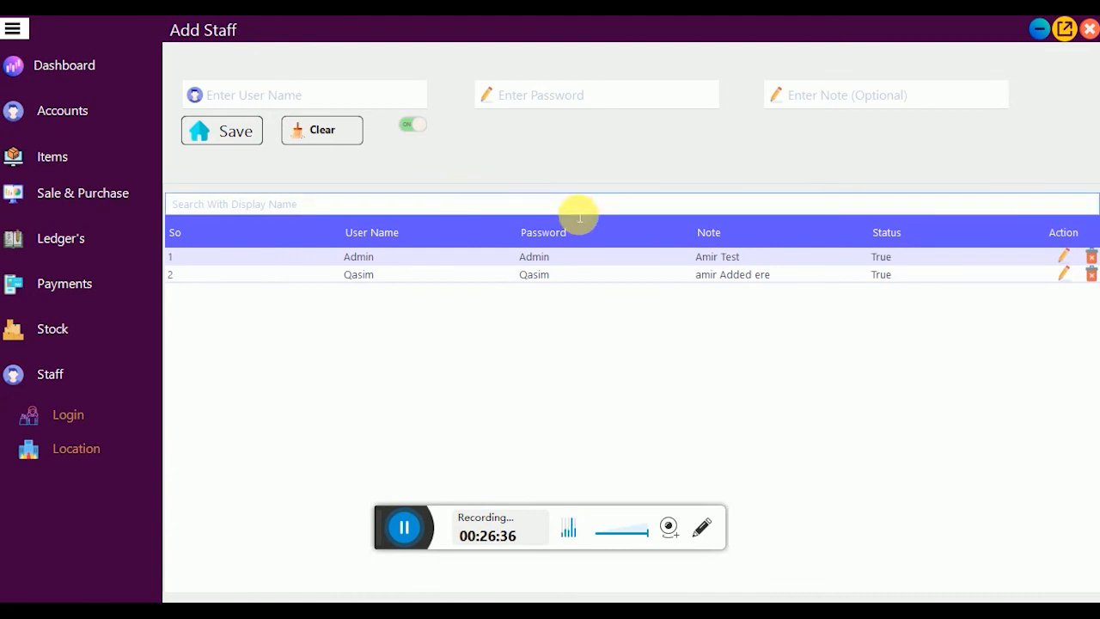
pyautogui.click(471, 212)
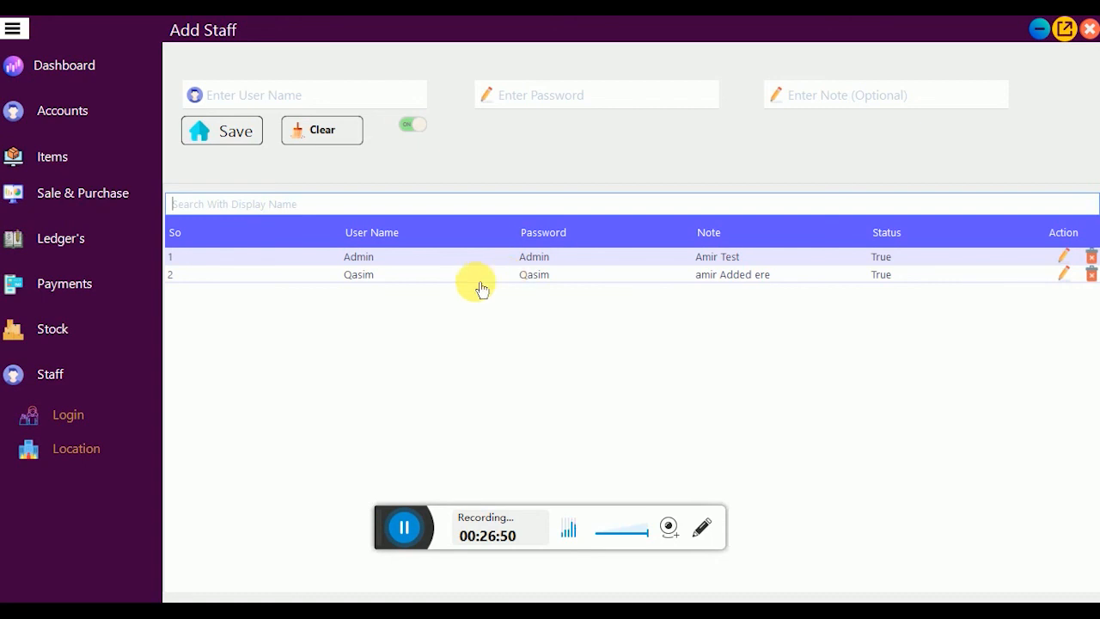
pyautogui.click(86, 451)
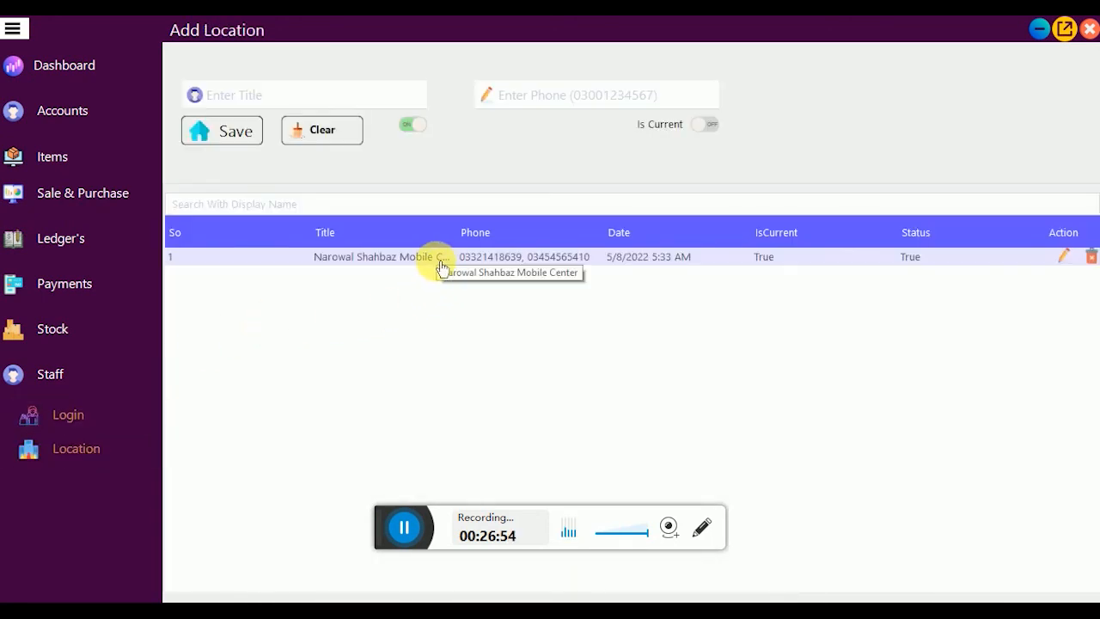
# Step: Load the store location into the edit form, select its title and phone numbers, then return to the Dashboard
pyautogui.click(1066, 260)
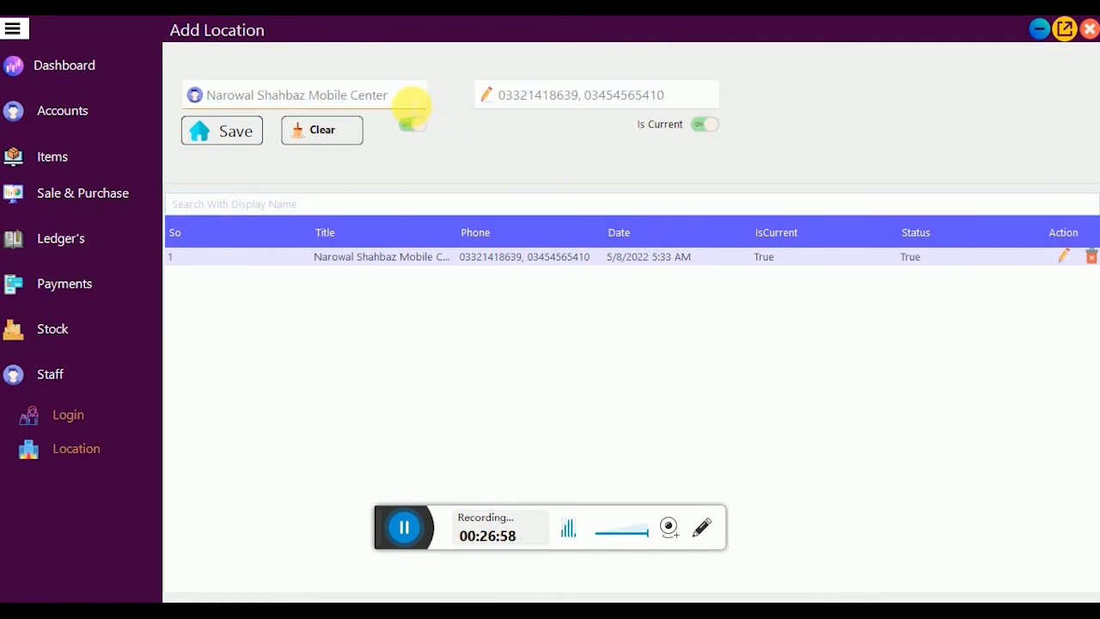
pyautogui.moveTo(411, 103); pyautogui.dragTo(199, 96)
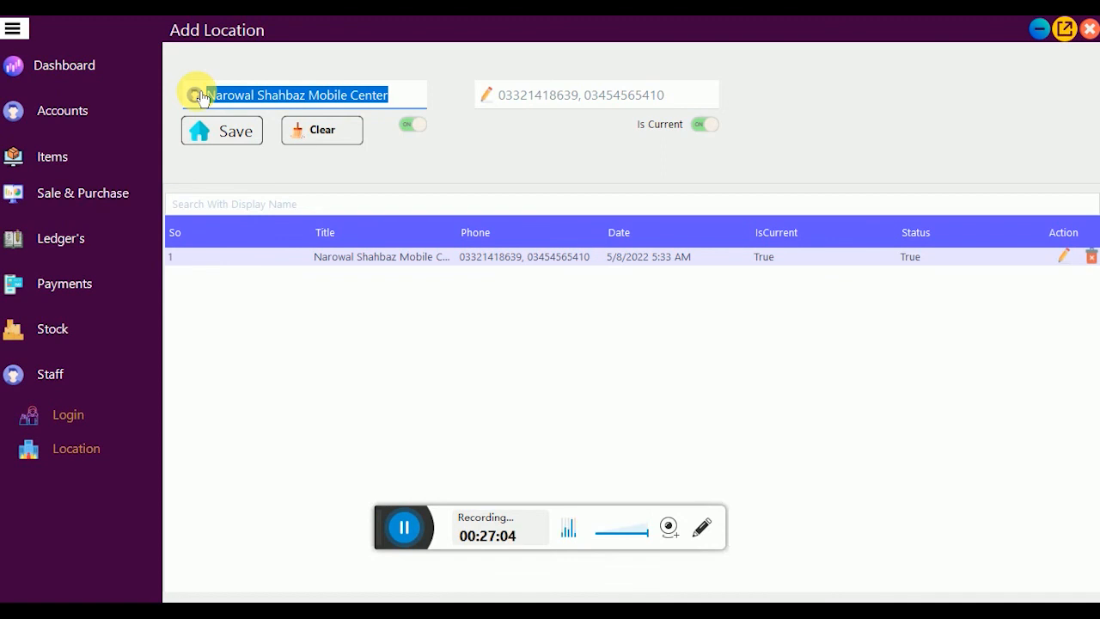
pyautogui.moveTo(676, 94); pyautogui.dragTo(447, 92)
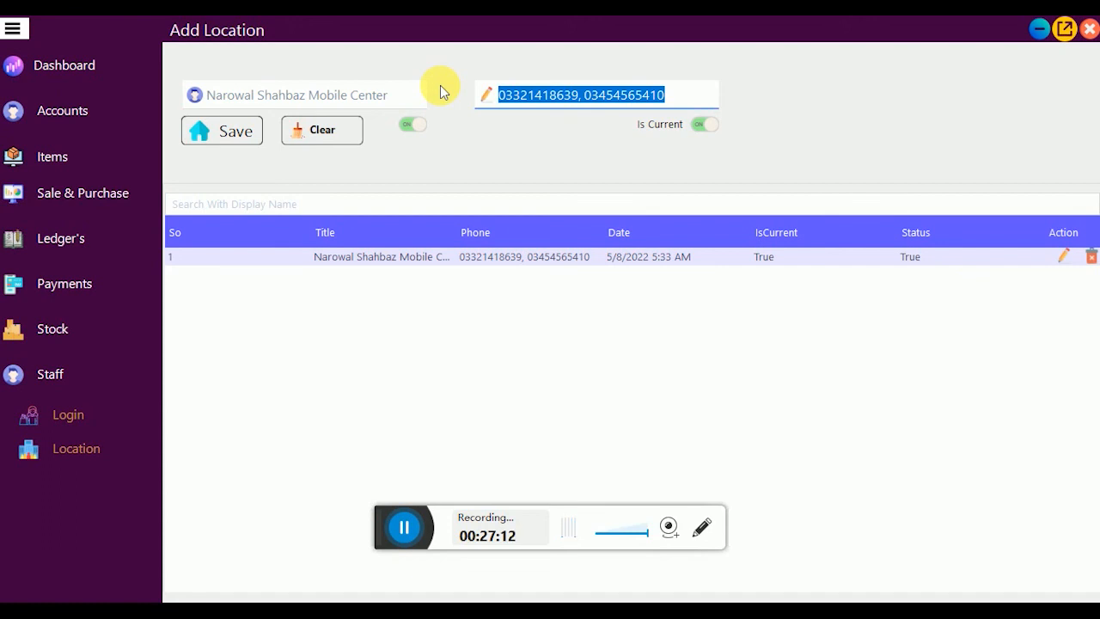
pyautogui.click(74, 69)
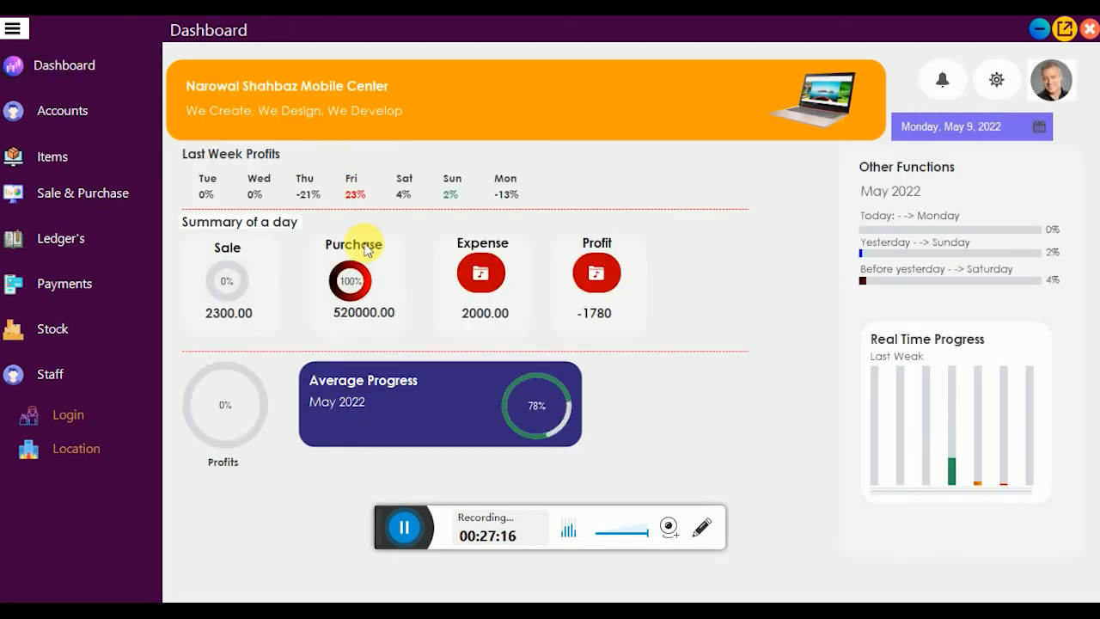